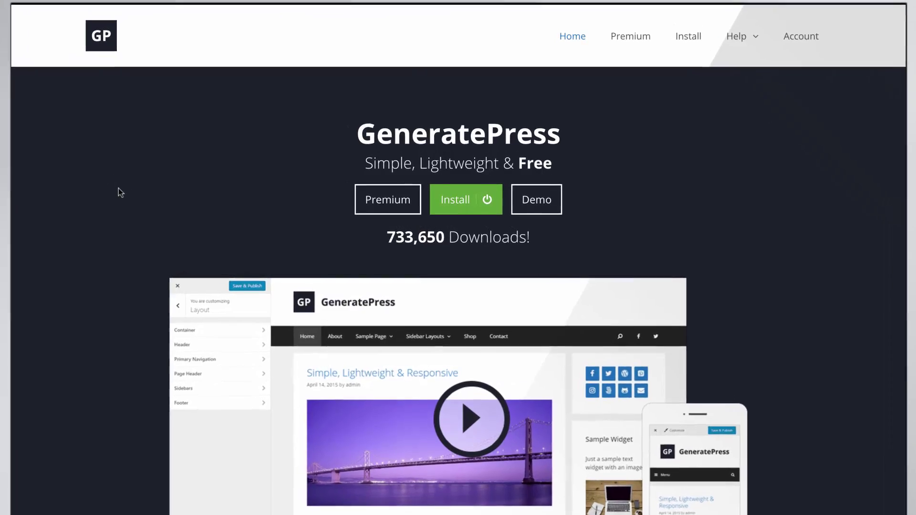
Step: Look through the GeneratePress home page, then the GP Premium page and its collection of add-ons
scroll(109, 193, "down", 12)
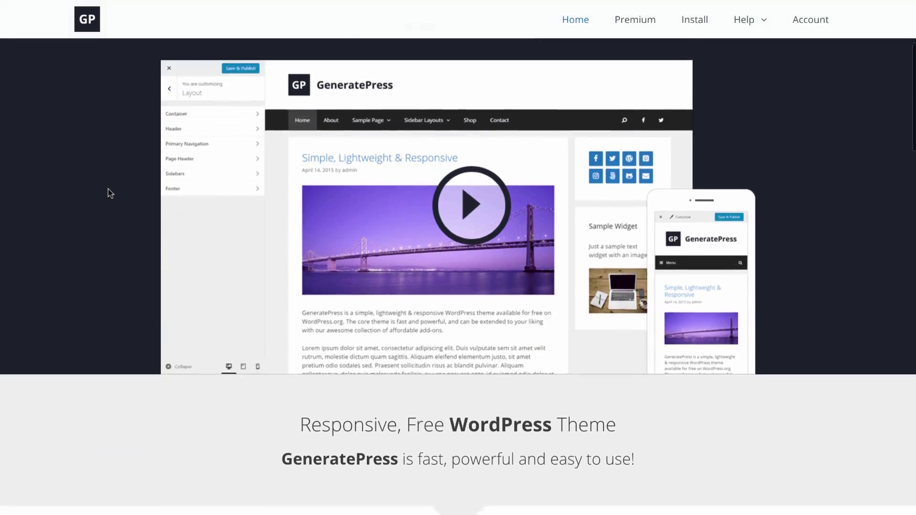
scroll(108, 193, "down", 10)
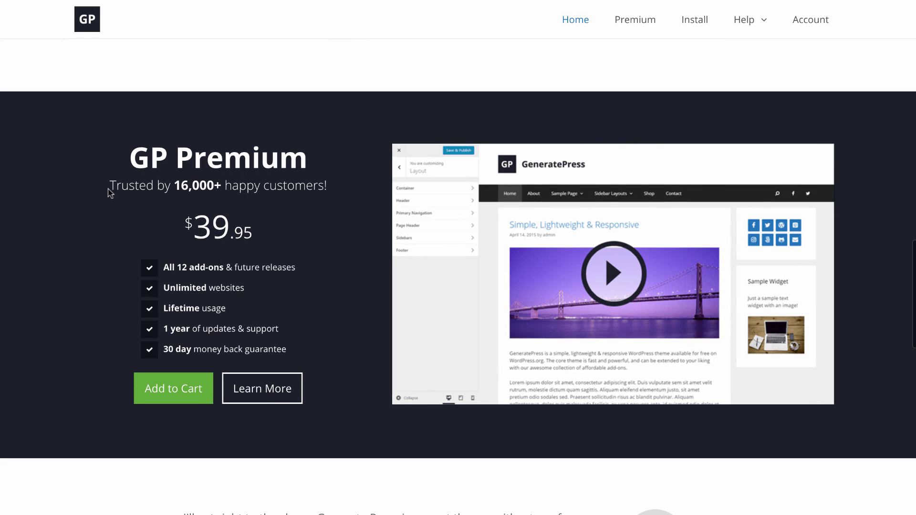
left_click(256, 389)
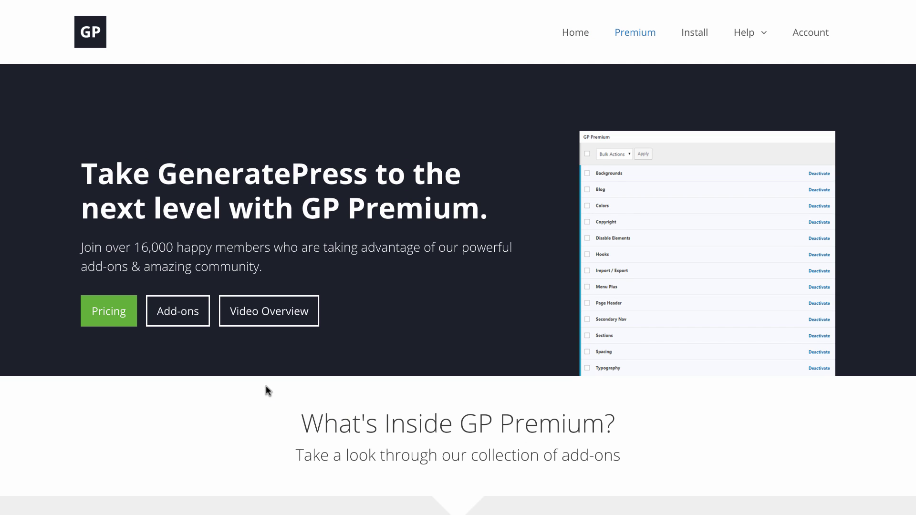
scroll(265, 386, "down", 10)
scroll(266, 386, "down", 15)
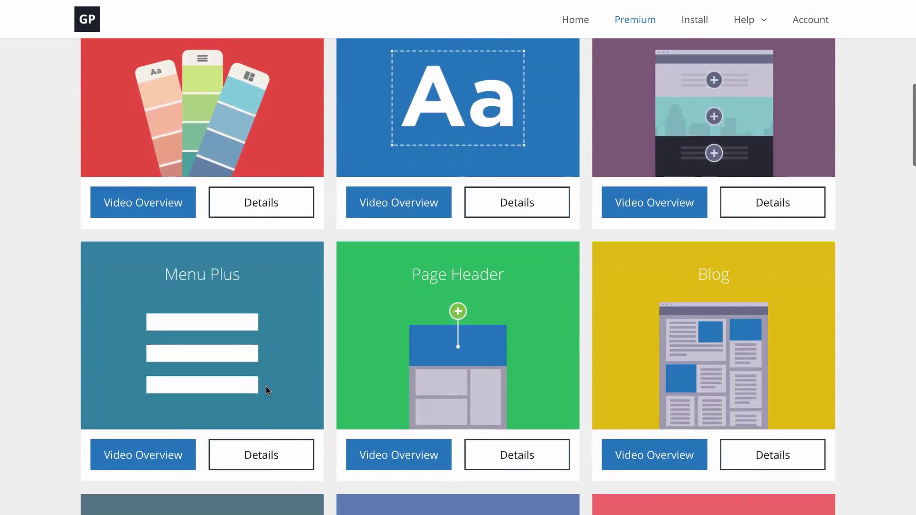
scroll(268, 390, "down", 4)
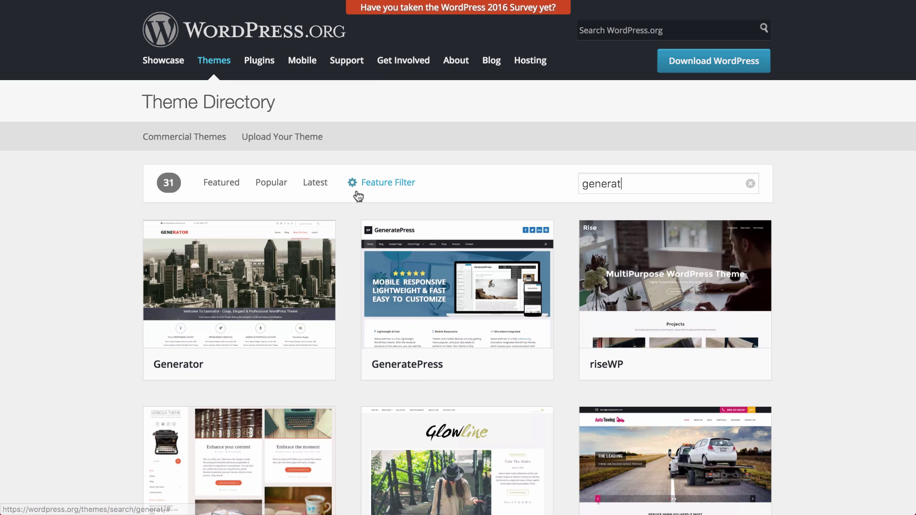
Step: Browse the popular themes in the WordPress.org theme directory and find GeneratePress
left_click(275, 185)
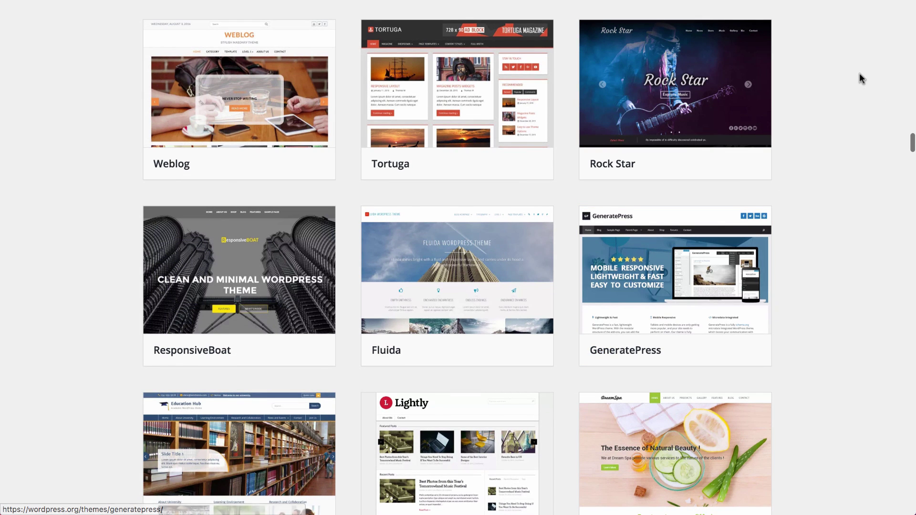
scroll(859, 78, "down", 3)
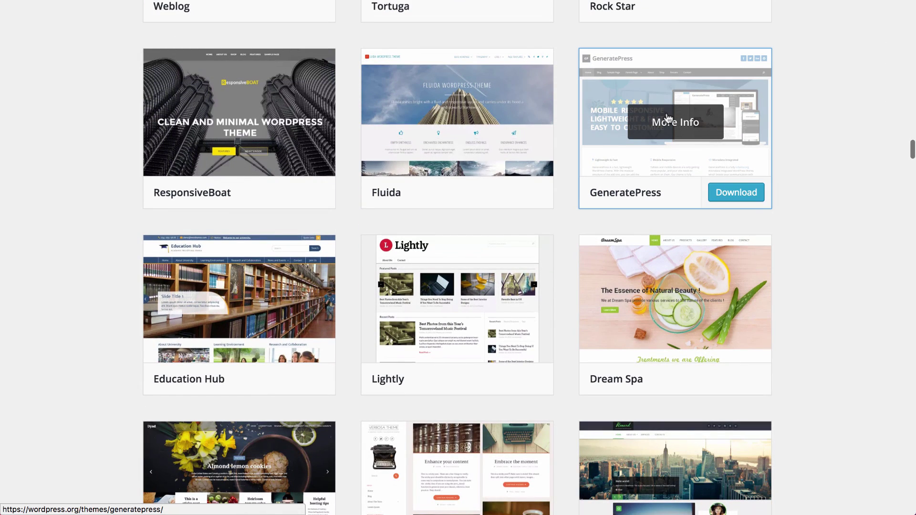
left_click(669, 118)
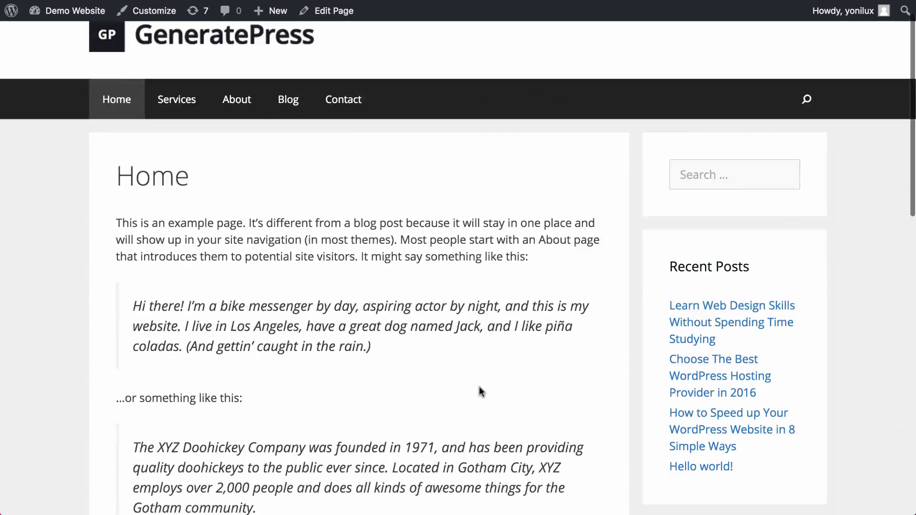
Step: Review the demo site's Home page and its Blog page with the GeneratePress theme
scroll(479, 388, "down", 6)
scroll(479, 389, "up", 6)
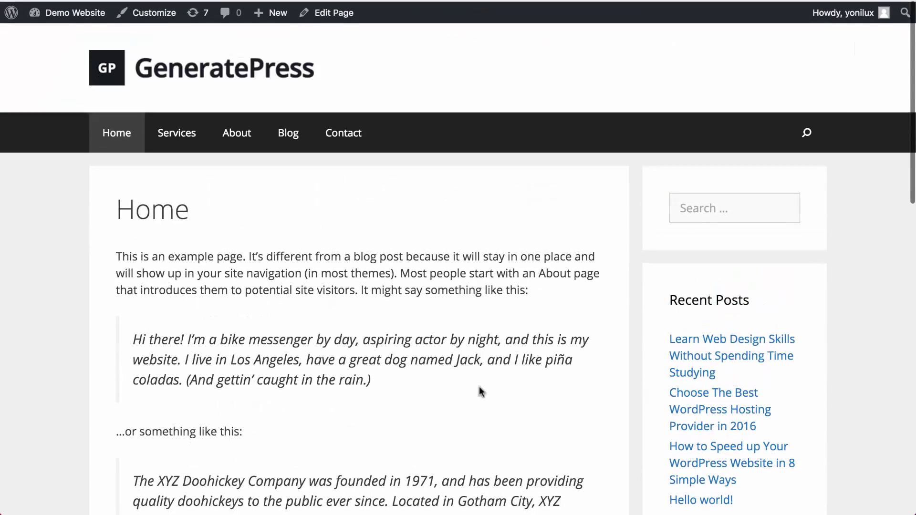
left_click(294, 146)
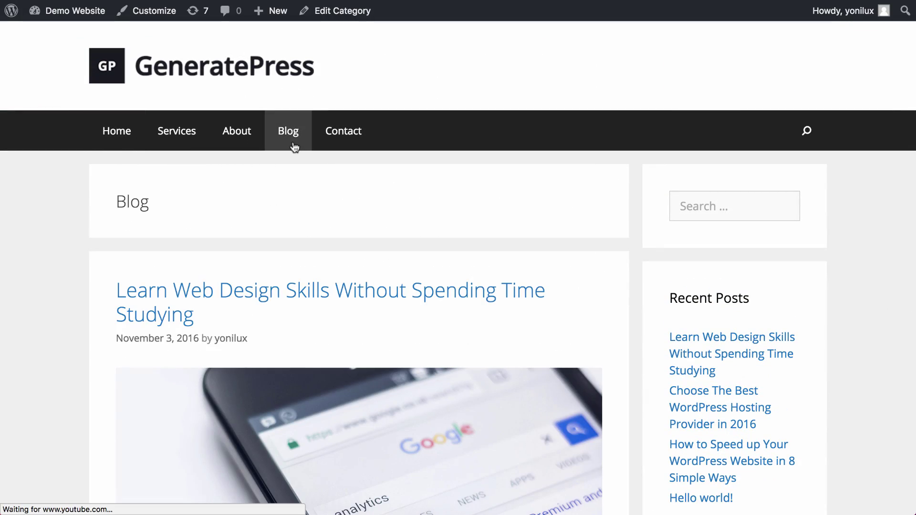
scroll(708, 359, "down", 15)
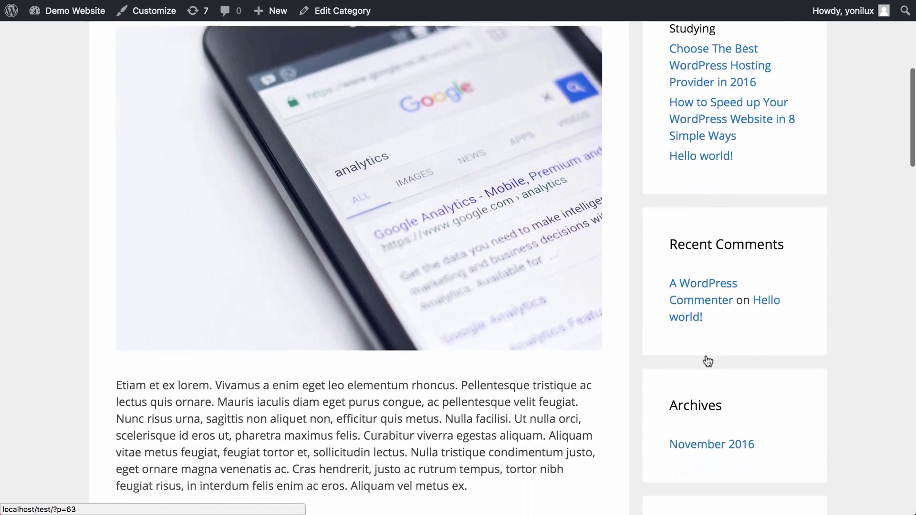
scroll(708, 361, "down", 20)
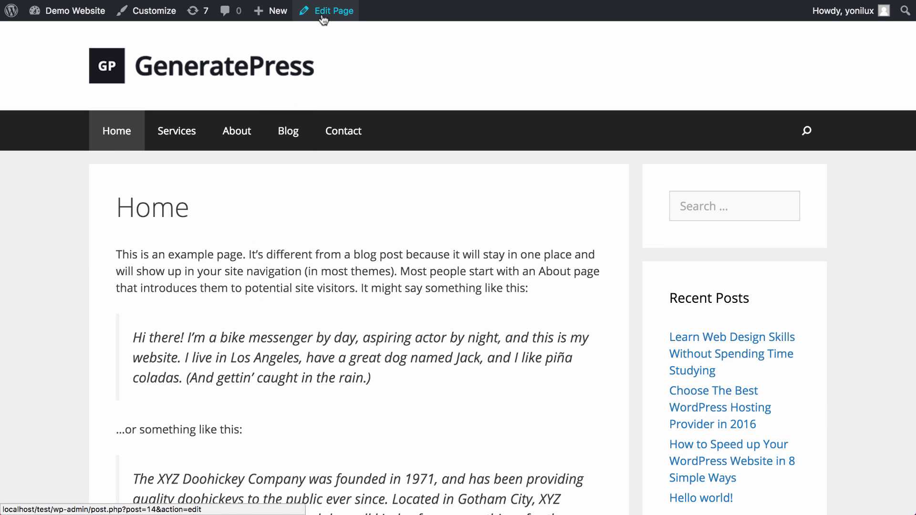
Step: Set the Home page to Content (no sidebars) and Full Width Content, disable its Content Title, and update the page
left_click(324, 18)
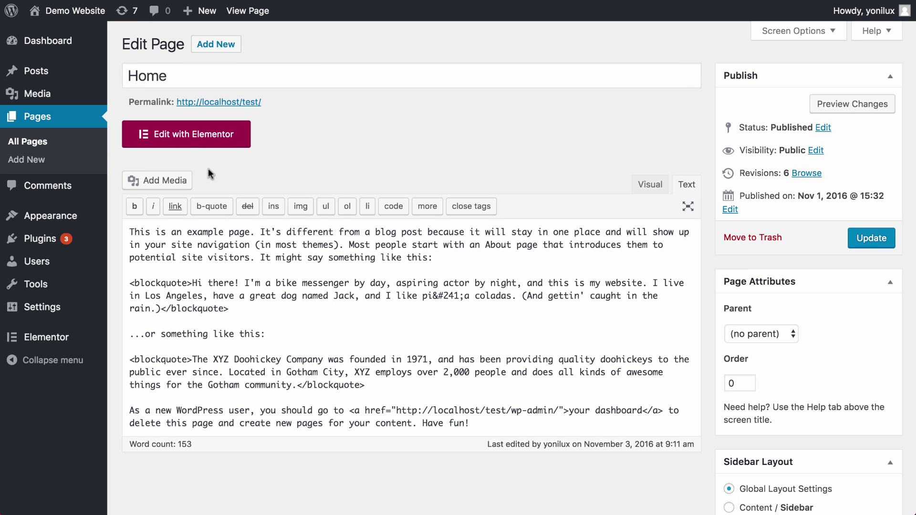
scroll(785, 372, "down", 5)
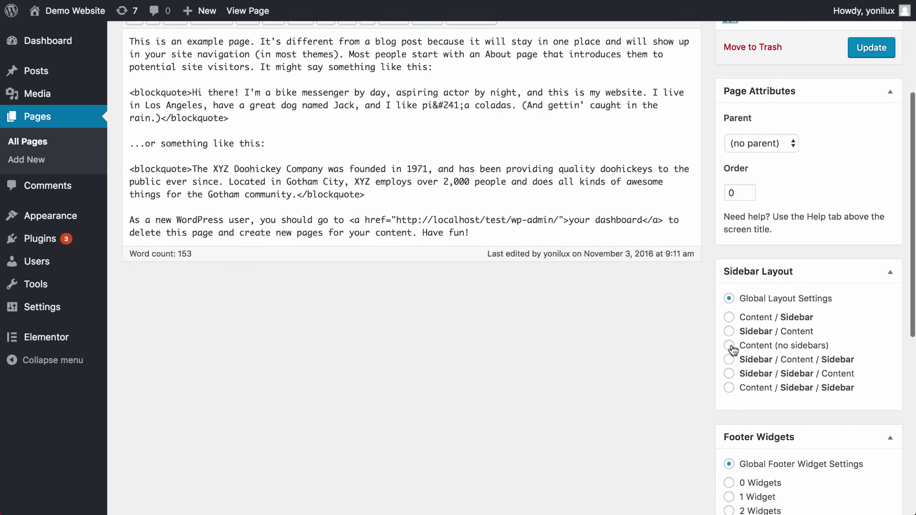
scroll(744, 353, "down", 8)
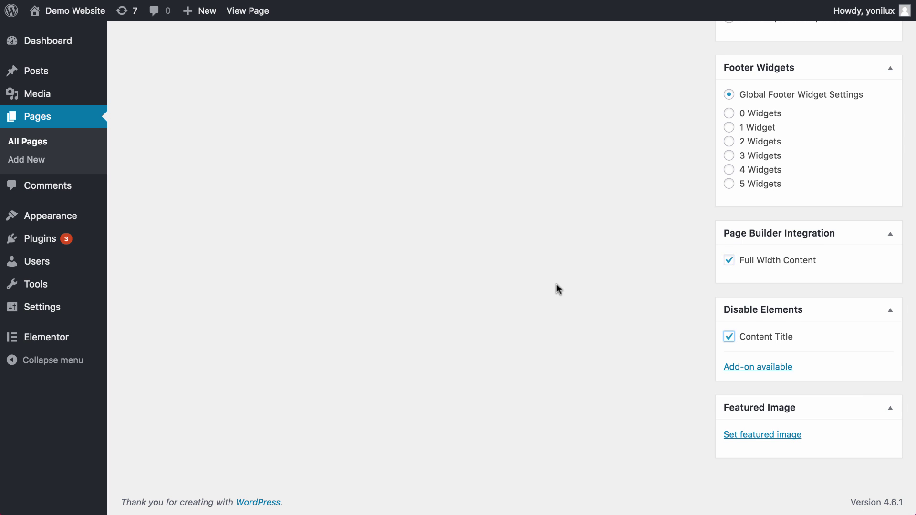
scroll(557, 284, "up", 12)
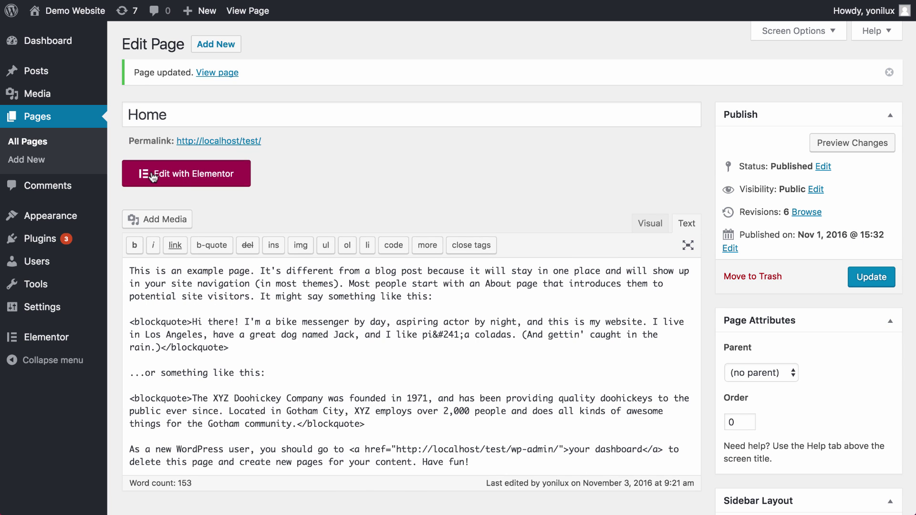
Step: Open the Home page in Elementor and delete the existing example text block
left_click(153, 178)
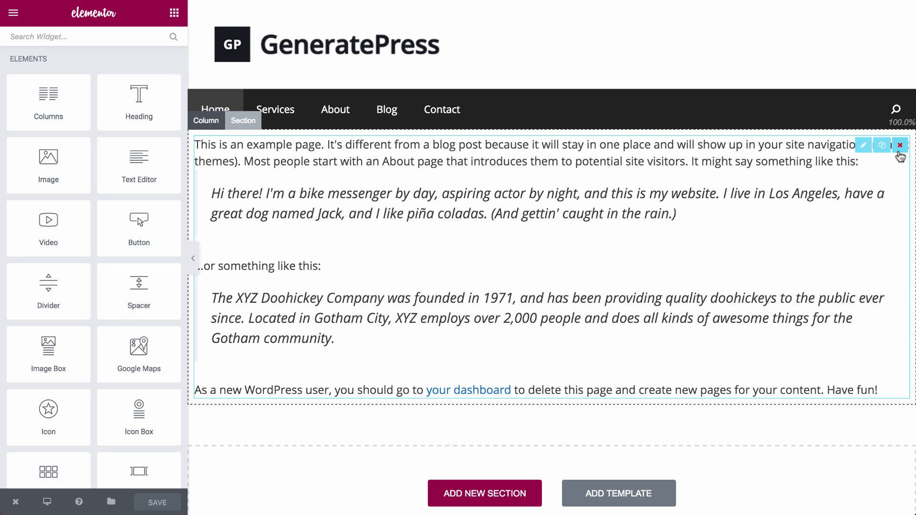
left_click(899, 151)
left_click(535, 220)
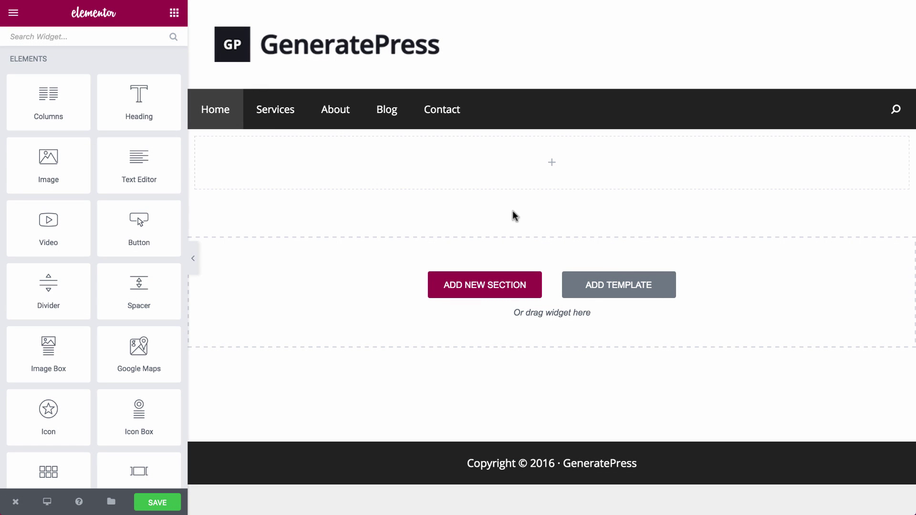
Step: Add a Heading widget to the empty section with the title "Hello.", size XXL and centered alignment
left_click_drag(351, 170, 351, 169)
left_click_drag(79, 130, 105, 151)
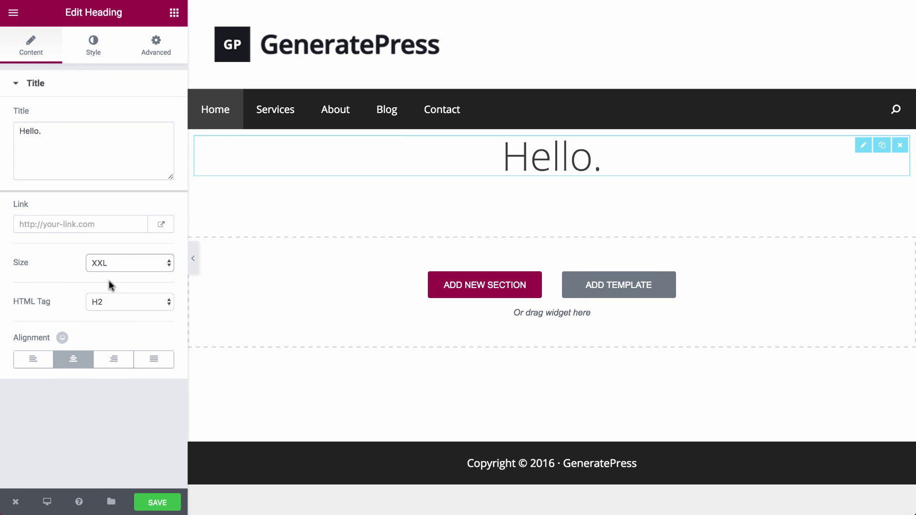
left_click(99, 50)
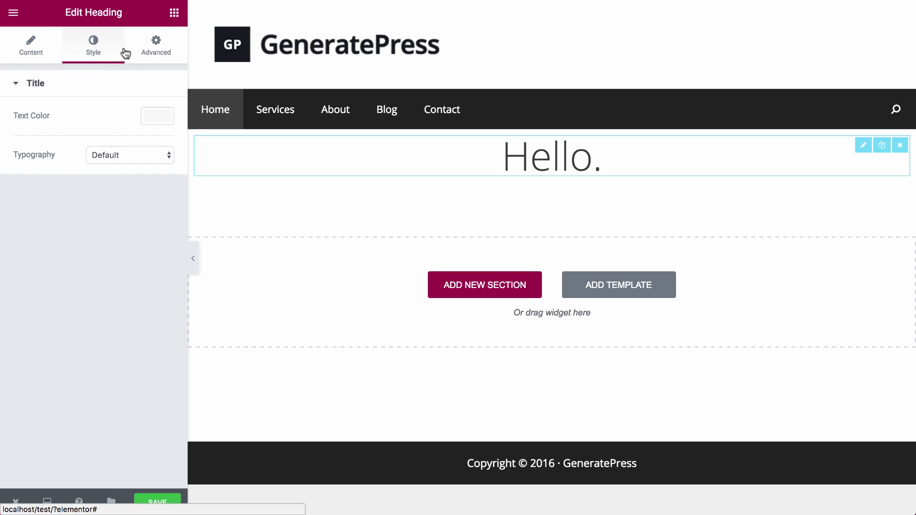
Step: Add a Text Editor widget below the "Hello." heading and center its text
left_click(175, 20)
left_click_drag(525, 175, 527, 175)
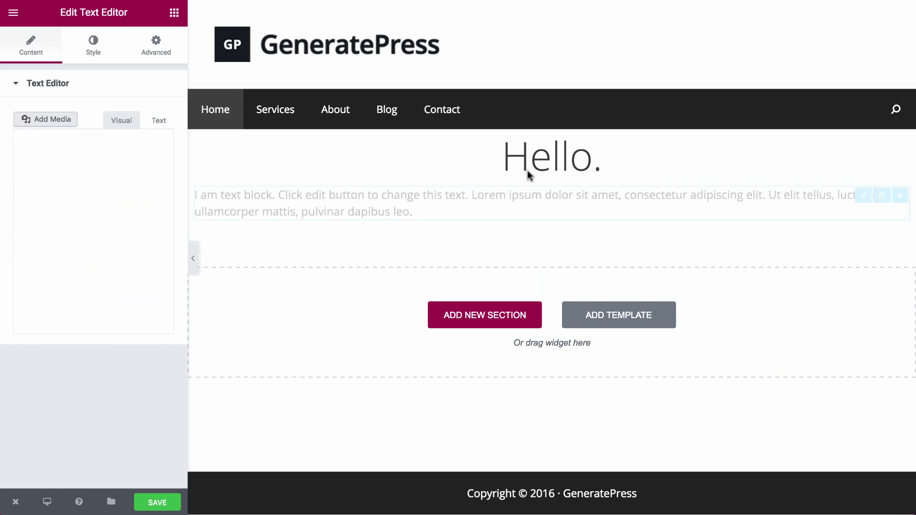
left_click(93, 48)
left_click(74, 137)
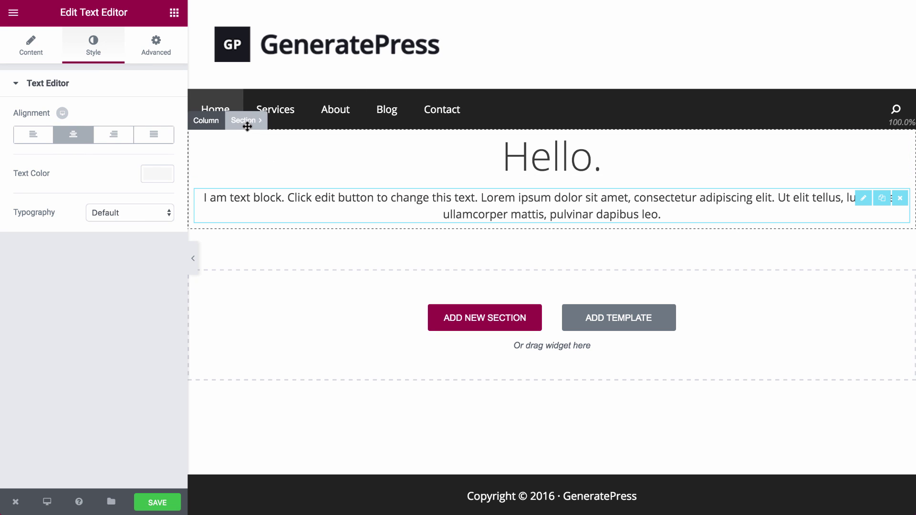
Step: Set the section's top and bottom padding to 130 px each
left_click(246, 122)
left_click(158, 50)
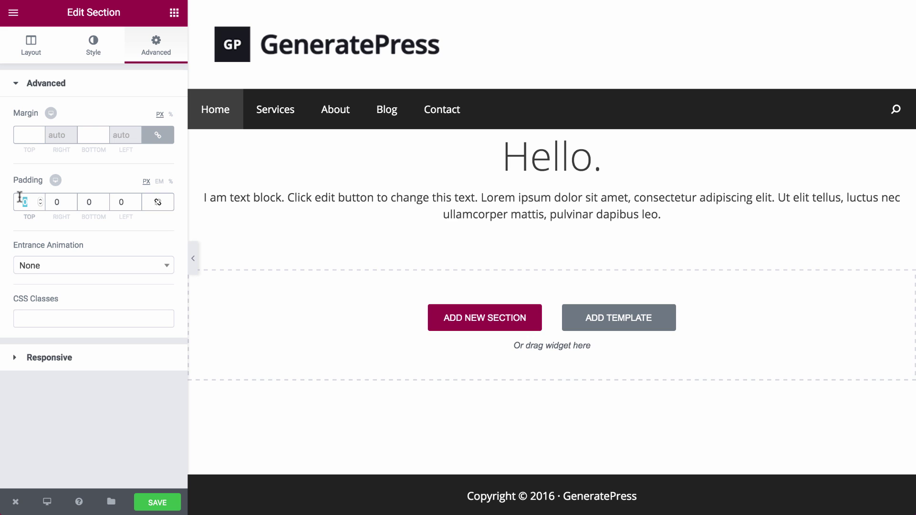
type("130")
key("Tab")
key("Tab")
type("130")
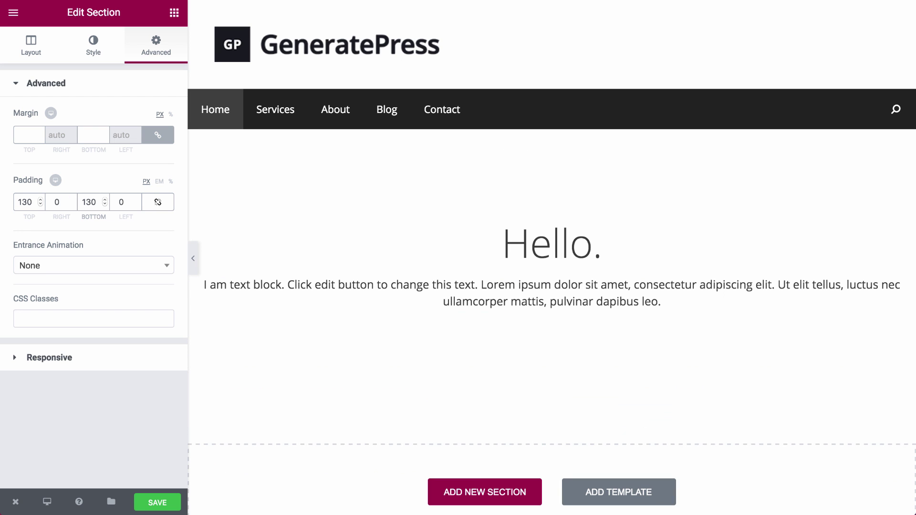
Step: Give the section a video background using the YouTube video "Busy" (youtube.com/watch?v=ZcBw06UbAws)
left_click(30, 60)
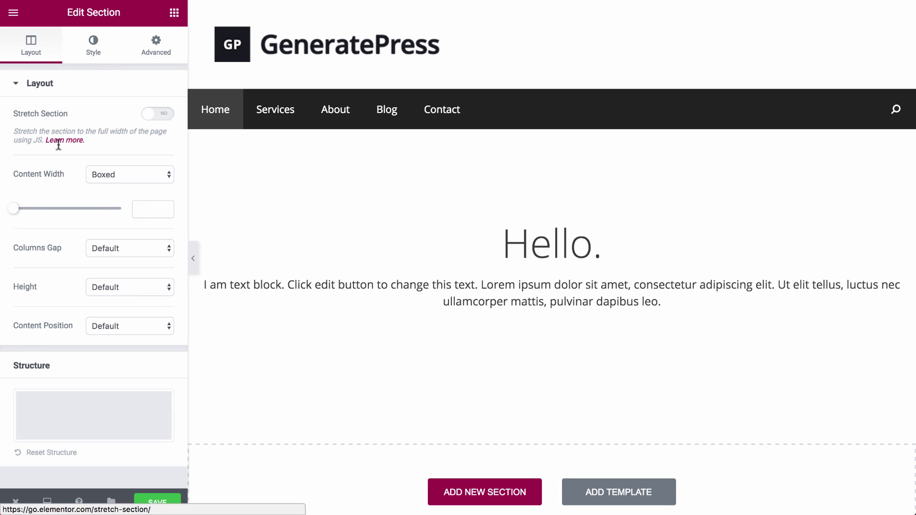
left_click(95, 50)
left_click(148, 131)
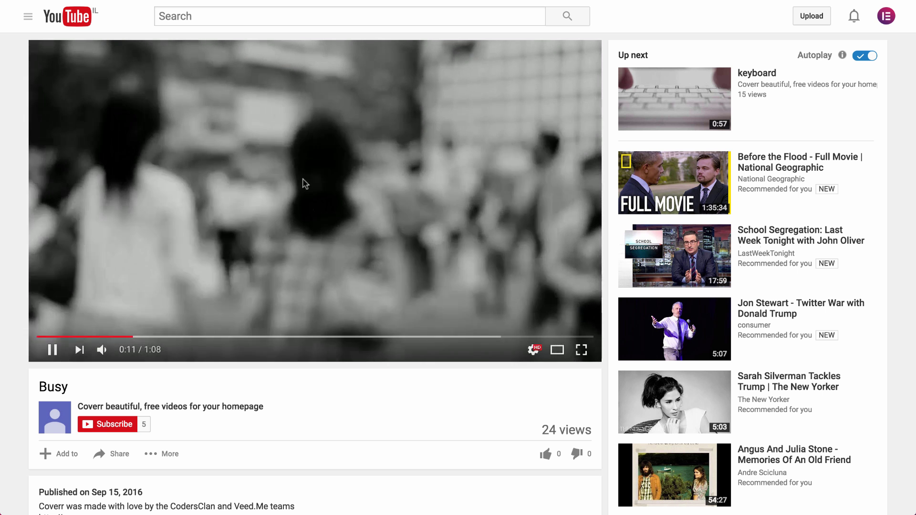
left_click(47, 341)
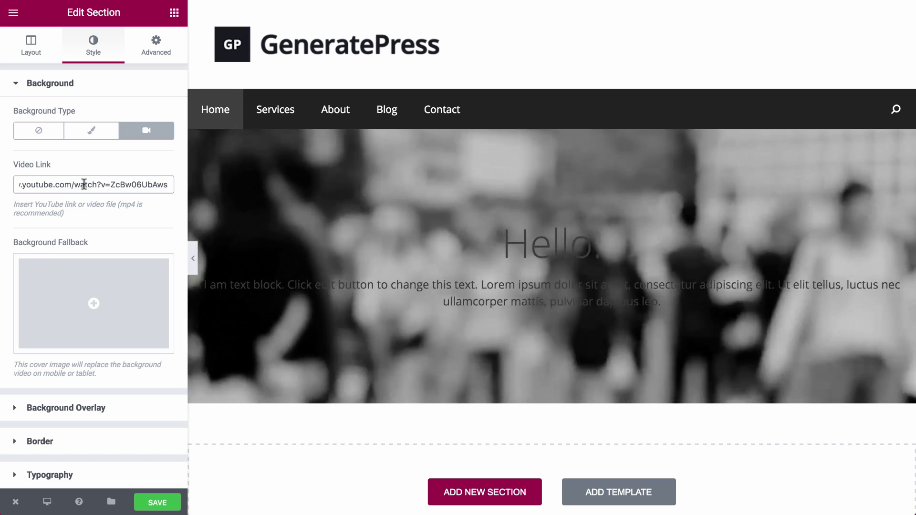
Step: Color the heading and text block white (#ffffff), and narrow the section's boxed content width
left_click(532, 239)
left_click(93, 45)
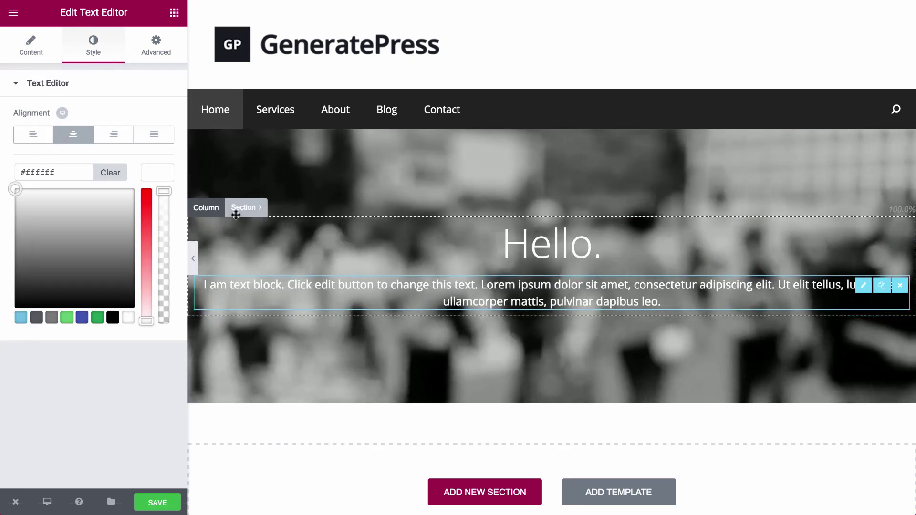
left_click(241, 209)
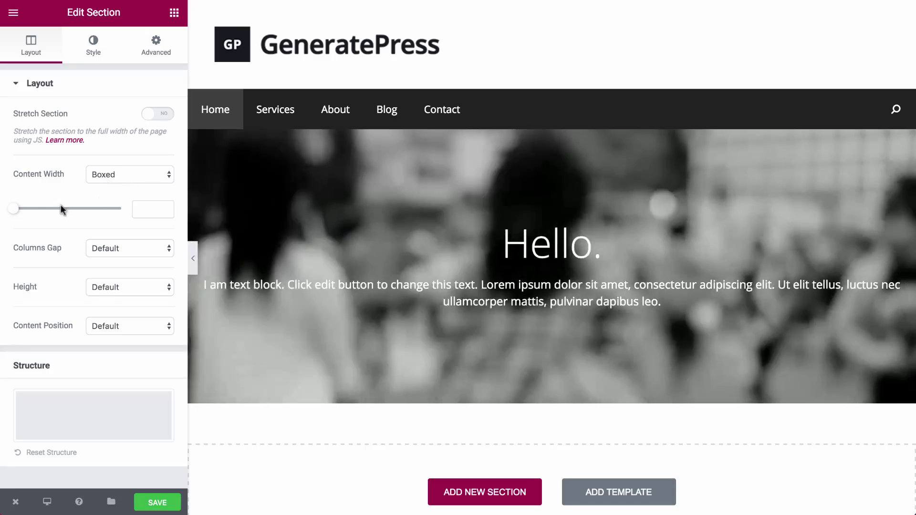
left_click_drag(13, 209, 43, 211)
Step: Change the "Hello." heading's text color to the green preset #61ce70
left_click(548, 243)
left_click(93, 45)
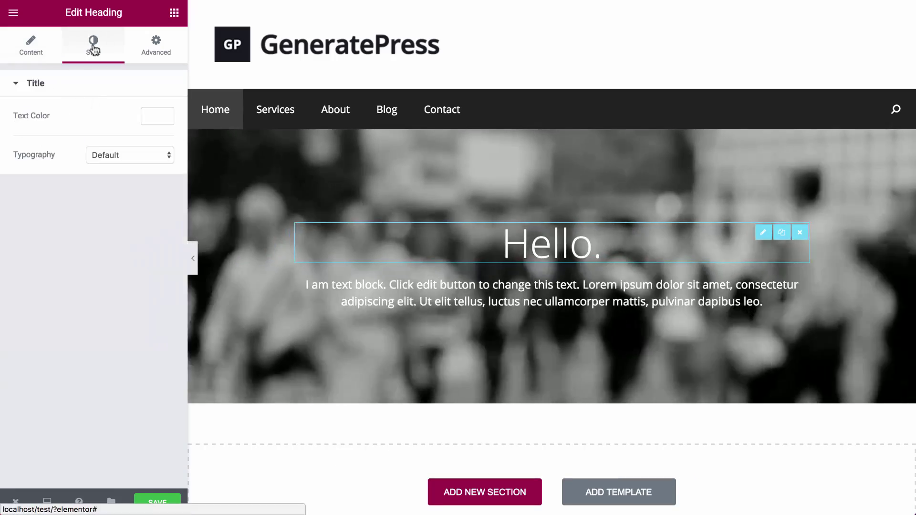
left_click(162, 121)
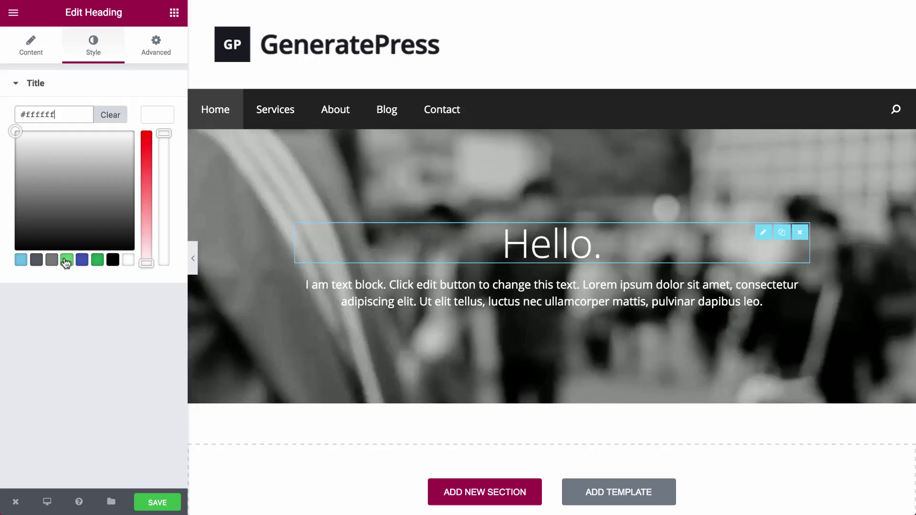
left_click(67, 260)
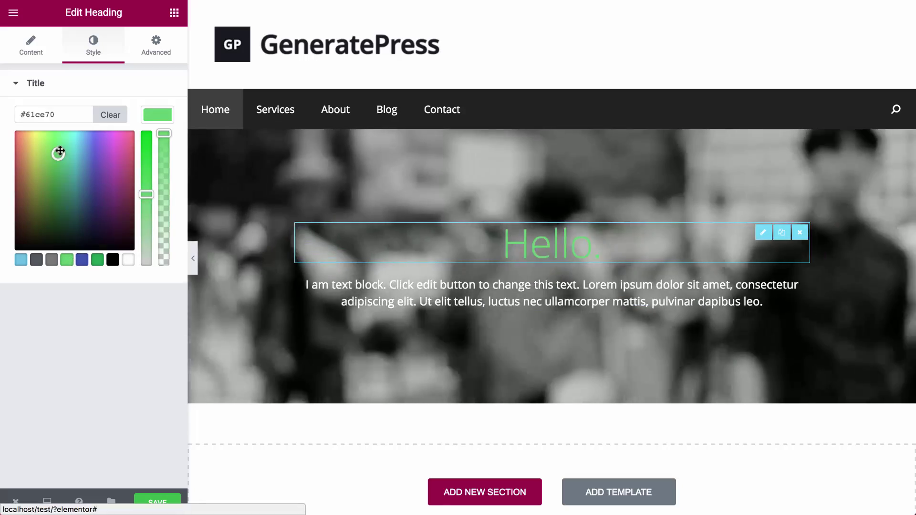
mouse_move(59, 151)
left_mouse_down()
mouse_move(49, 142)
mouse_move(56, 148)
left_mouse_up()
left_click(67, 260)
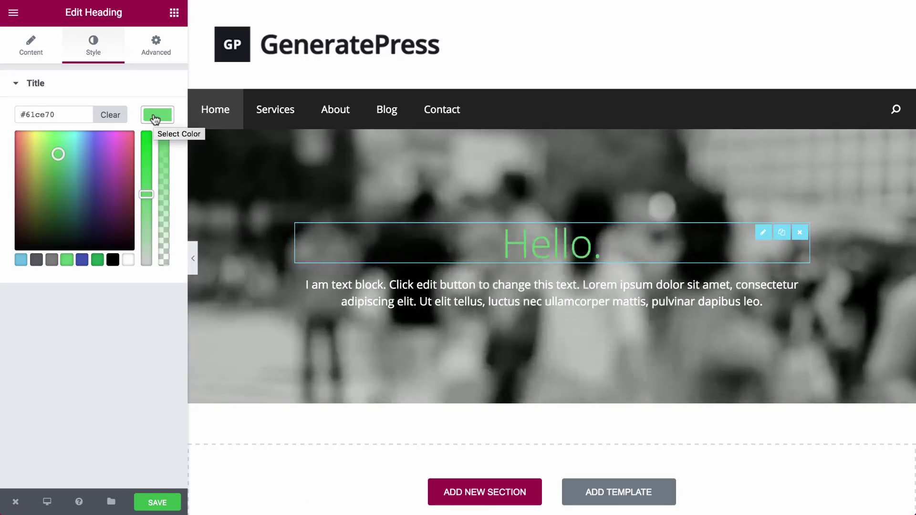
left_click(155, 118)
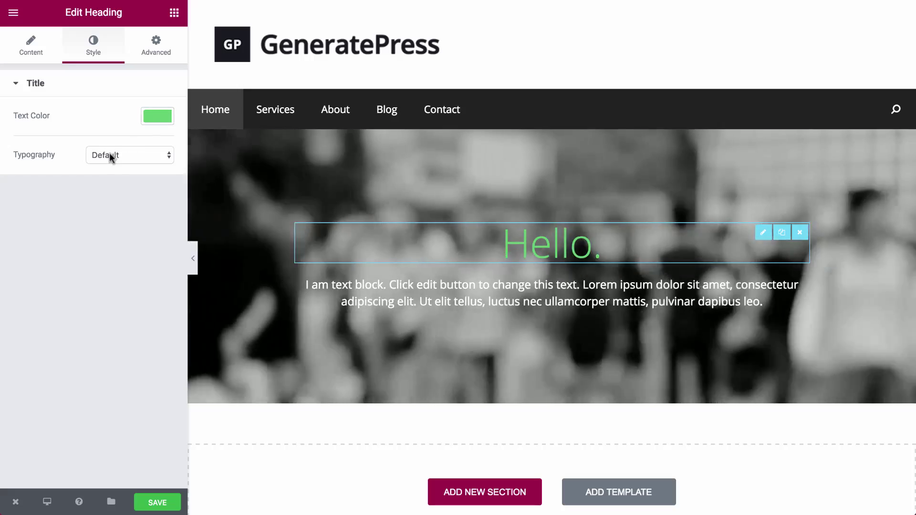
Step: Switch the "Hello." heading to custom typography and enlarge its font size to roughly double
left_click(111, 156)
left_click(116, 168)
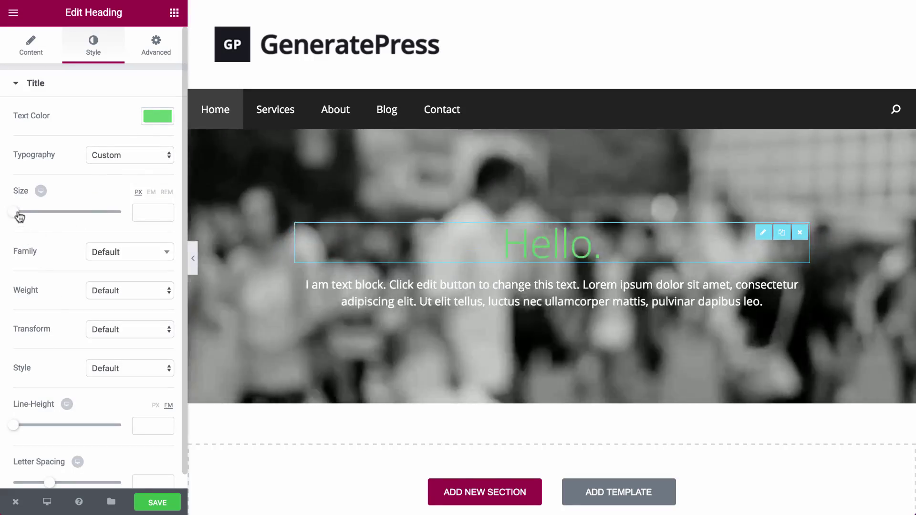
left_click_drag(19, 215, 82, 213)
Step: Add a black background overlay at 0.5 opacity to the hero section
left_click(349, 207)
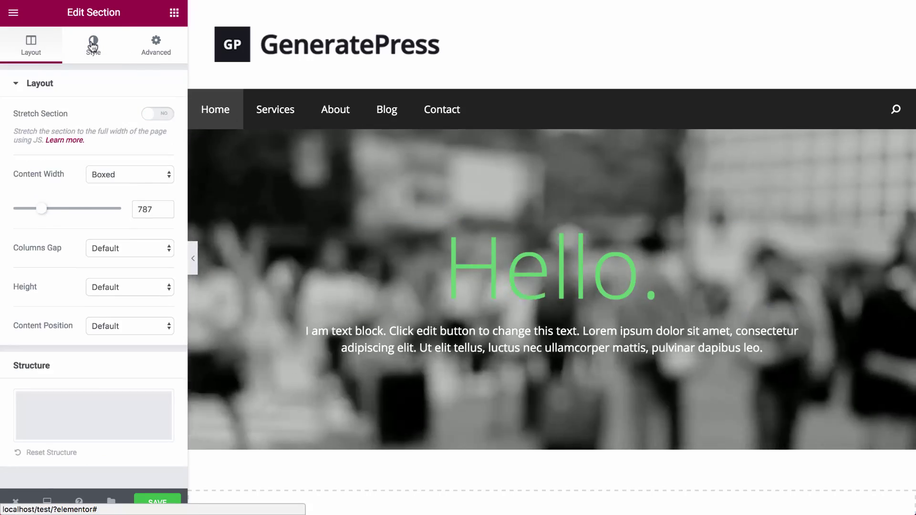
left_click(93, 45)
left_click(67, 407)
left_click(134, 166)
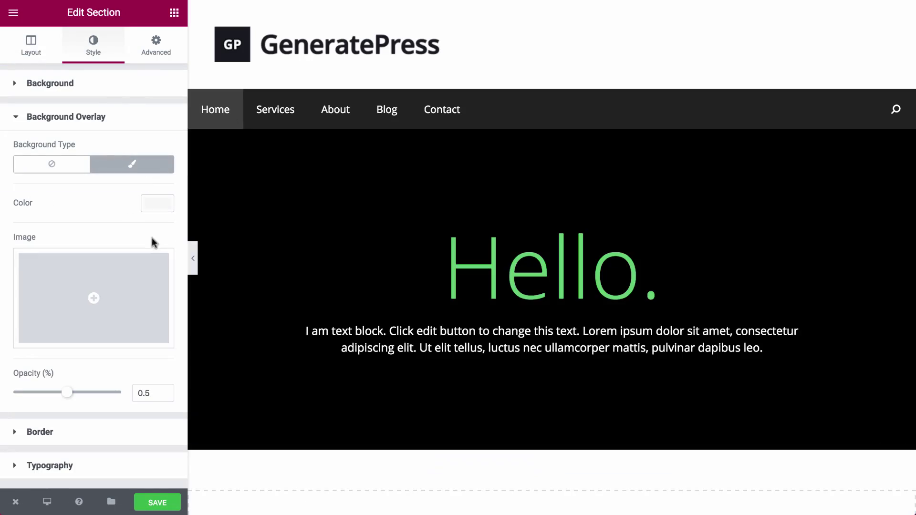
left_click(157, 202)
left_click(113, 348)
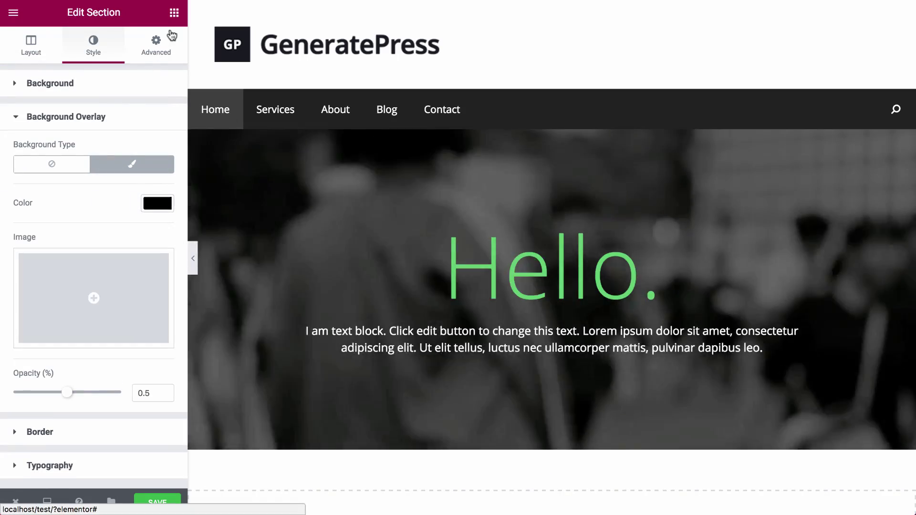
Step: Add a new single-column section below the hero section
left_click(175, 13)
scroll(277, 260, "down", 2)
scroll(276, 260, "down", 2)
left_click(508, 313)
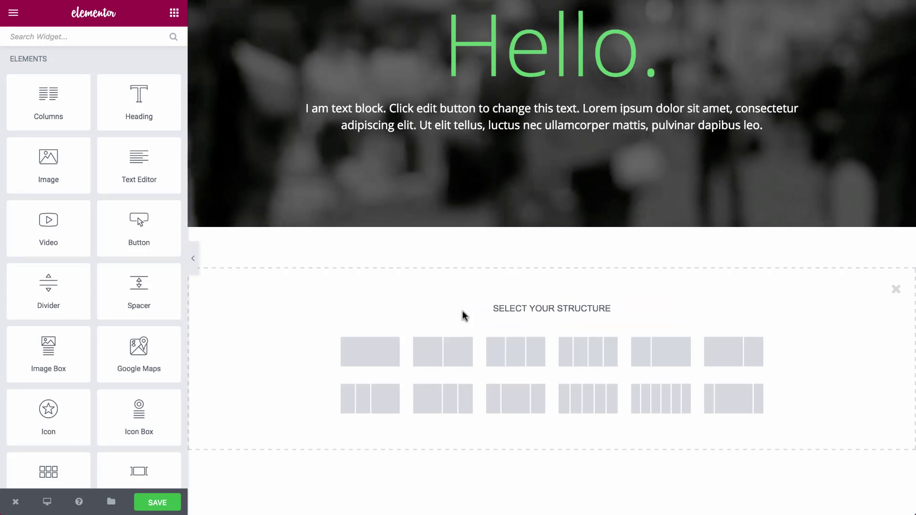
left_click(372, 352)
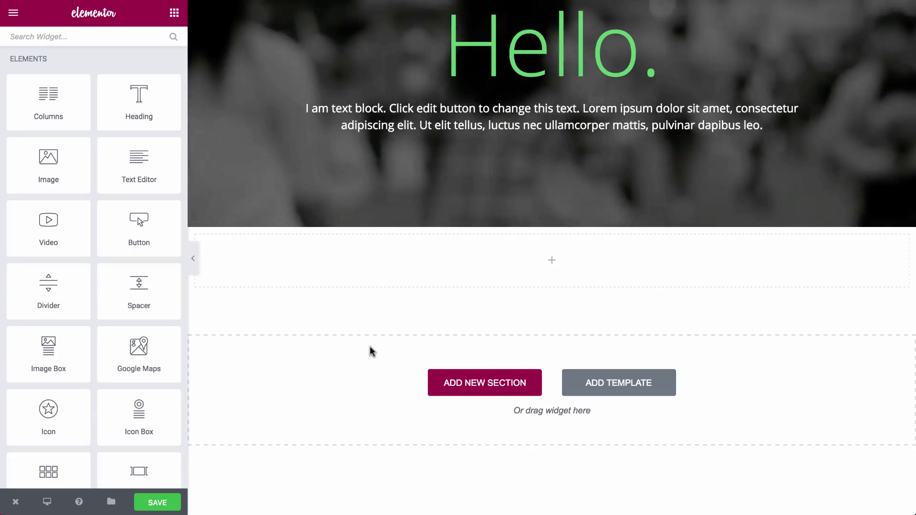
Step: Place a heading widget in the new section, with a text editor widget beneath it
left_click_drag(139, 98, 268, 254)
left_click(174, 12)
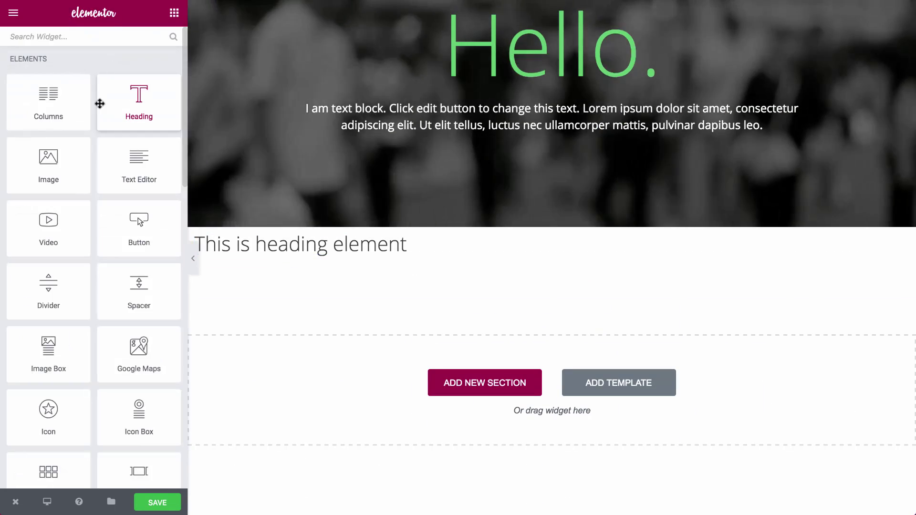
left_click_drag(139, 160, 286, 251)
Step: Insert a divider between the heading and text block, with weight 3 and width 9
left_click(174, 13)
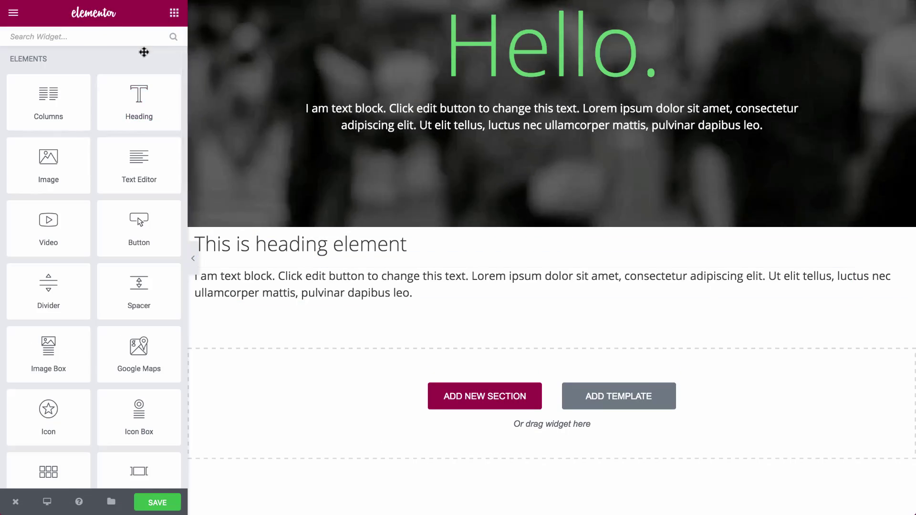
left_click_drag(48, 284, 258, 277)
left_click(171, 166)
left_click(171, 166)
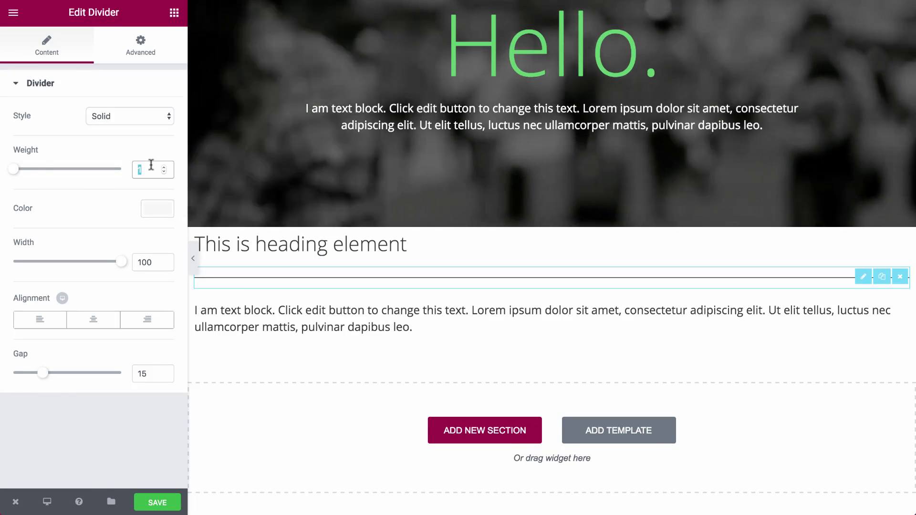
left_click_drag(121, 262, 23, 266)
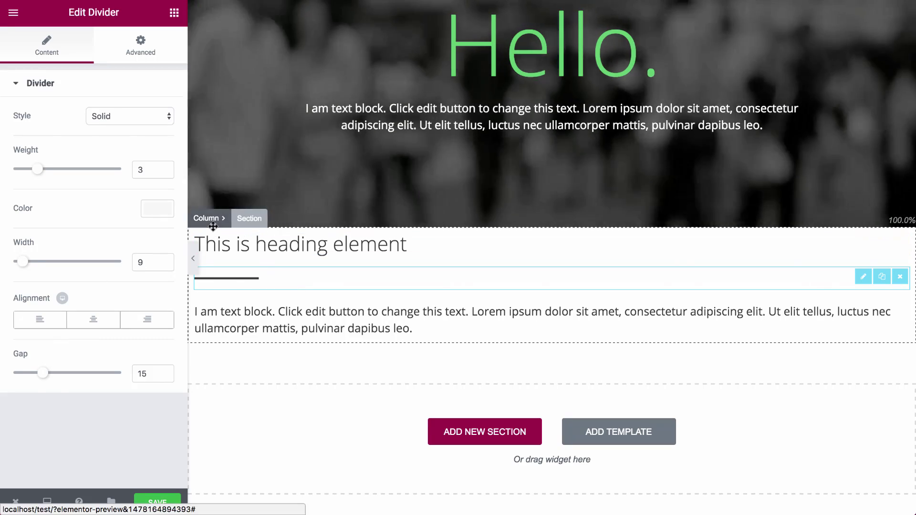
Step: Add two more columns to the section to make a three-column row
left_click(213, 224)
left_click(266, 218)
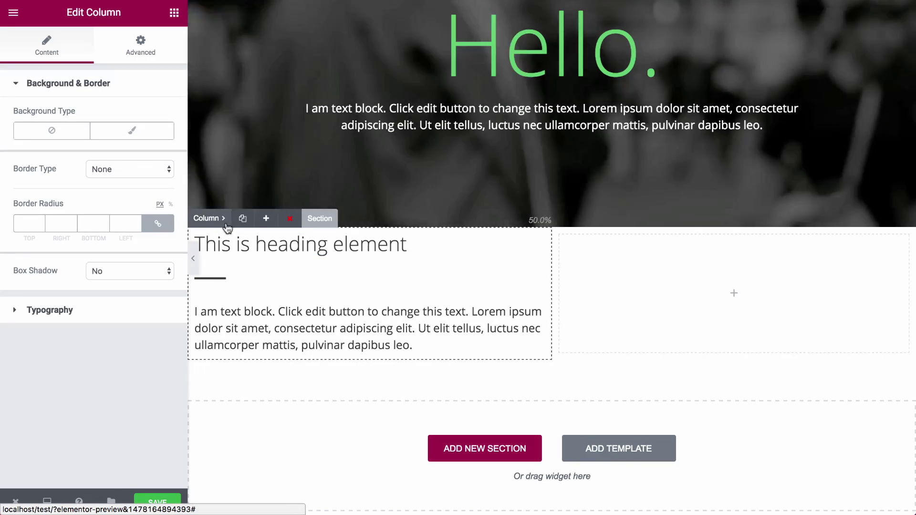
left_click(265, 218)
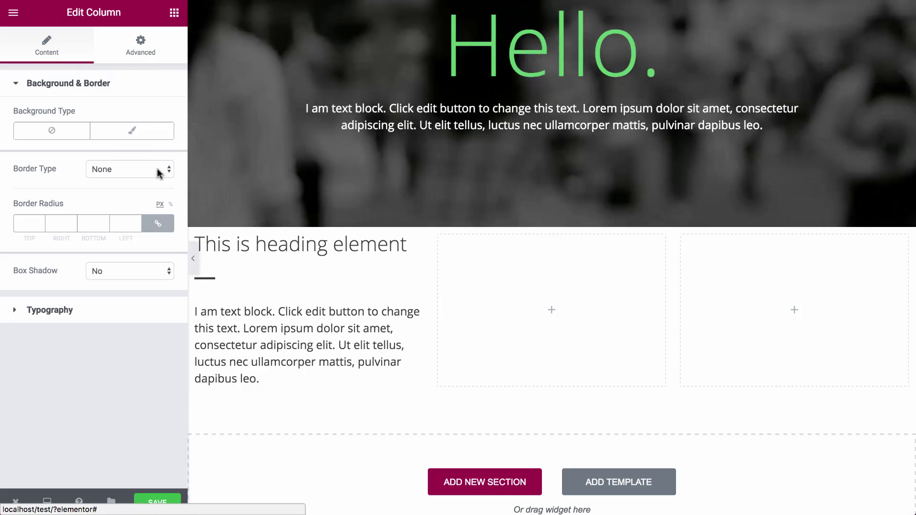
Step: Give the first column a classic background in the green preset #61ce70
left_click(132, 131)
left_click(158, 170)
left_click(67, 313)
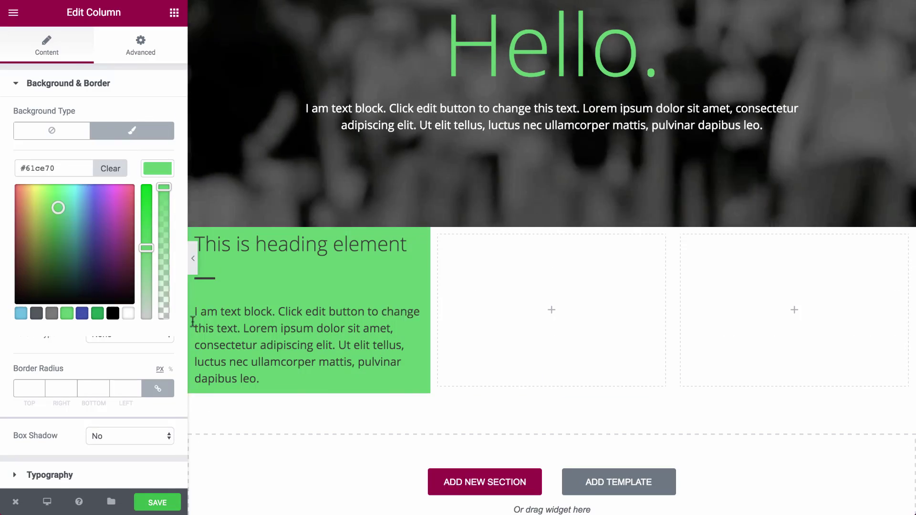
Step: Color the heading and the text block in the green column white
left_click(269, 282)
left_click(86, 57)
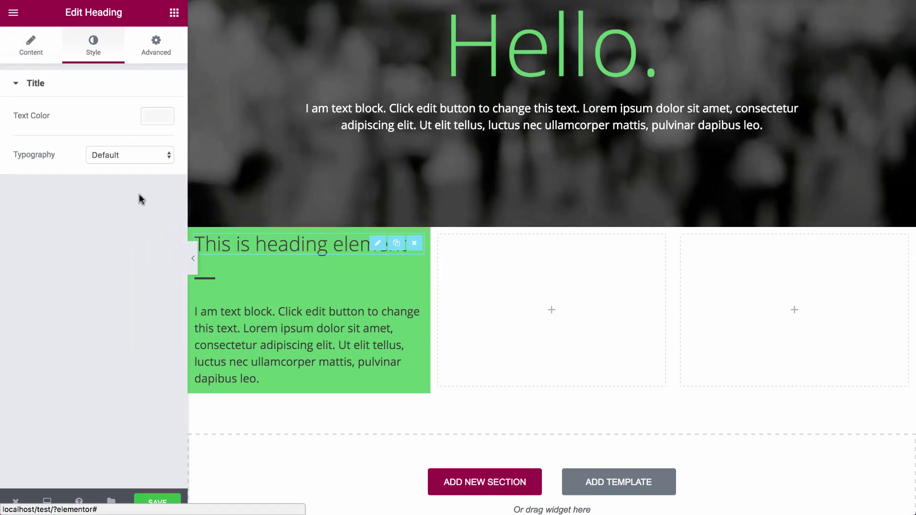
left_click(158, 116)
left_click(128, 260)
left_click(308, 352)
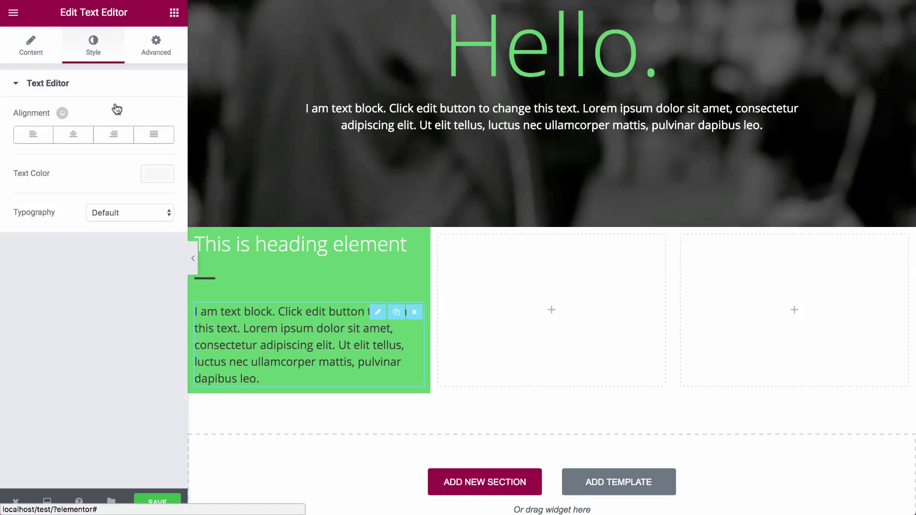
left_click(157, 173)
left_click(127, 318)
Step: Set the divider's color to white (#ffffff) in the green column
left_click(248, 279)
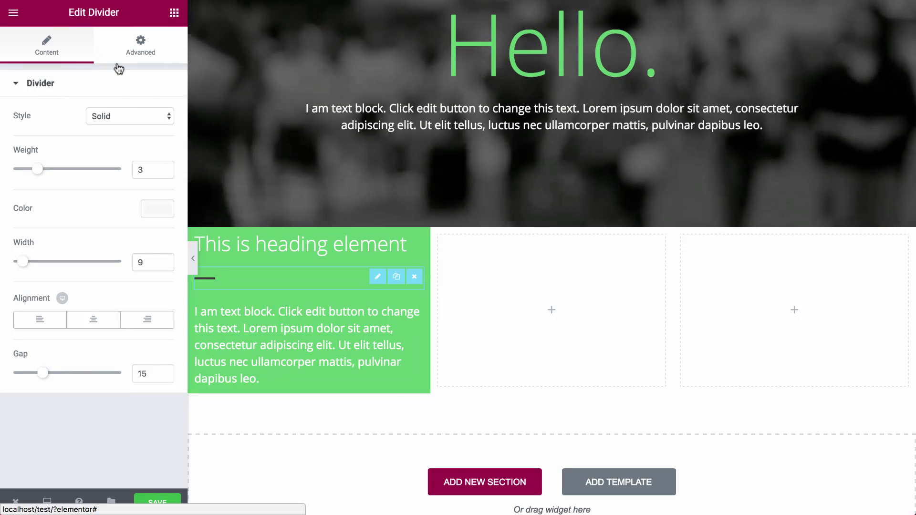
left_click(157, 209)
left_click(128, 352)
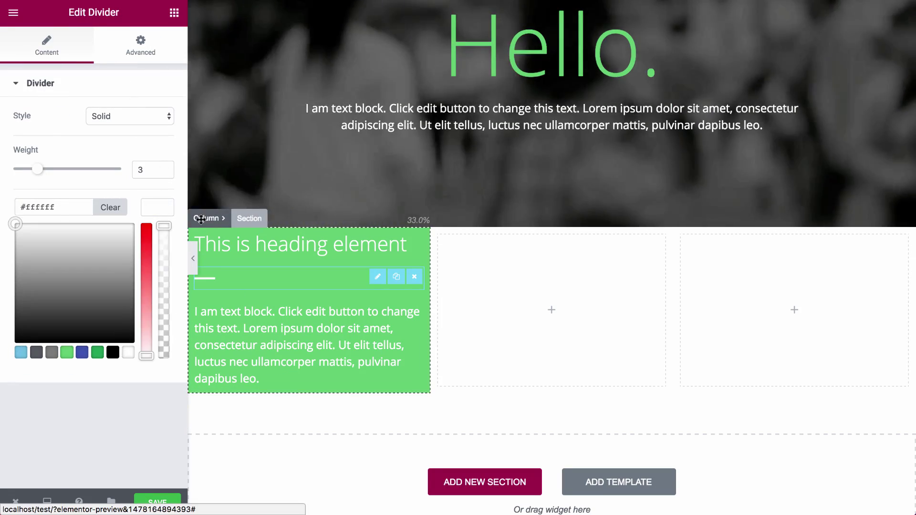
Step: Set the green column's padding to 60 px on all sides
left_click(201, 219)
left_click(141, 45)
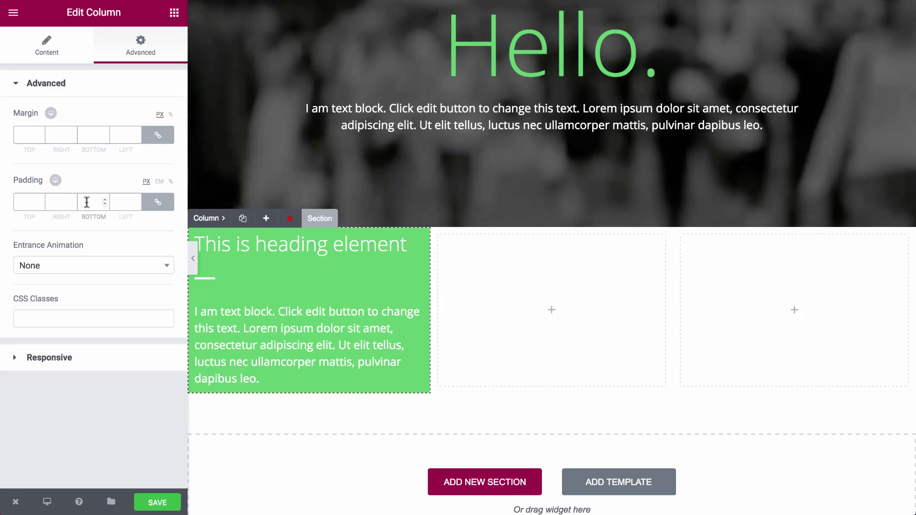
left_click(86, 201)
type("60")
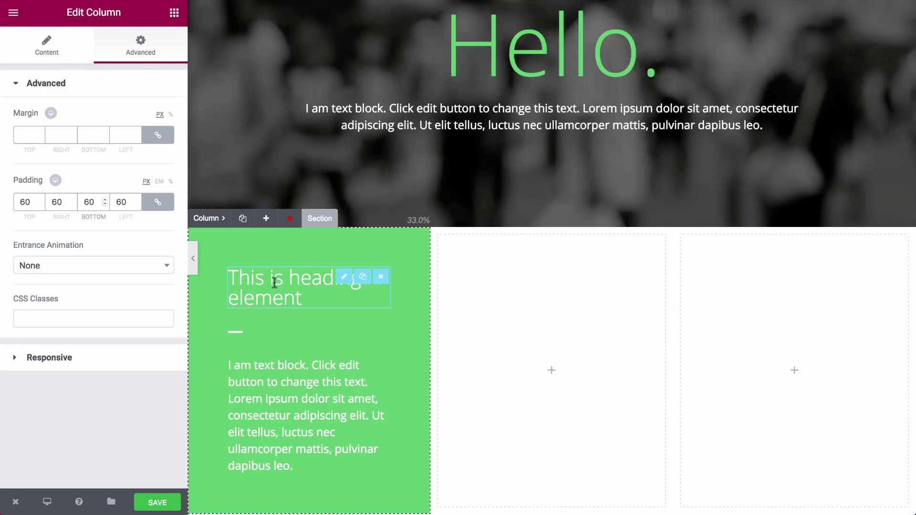
Step: Shorten the green column's heading to "This is heading" and cut its text block off after "Lorem ipsum dolor sit"
left_click(274, 282)
left_click_drag(78, 131, 114, 133)
key("BackSpace")
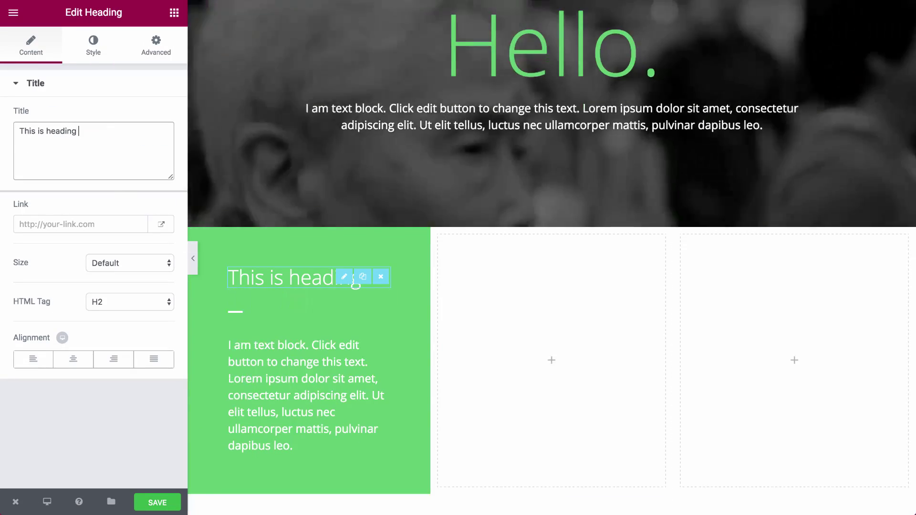
left_click(286, 349)
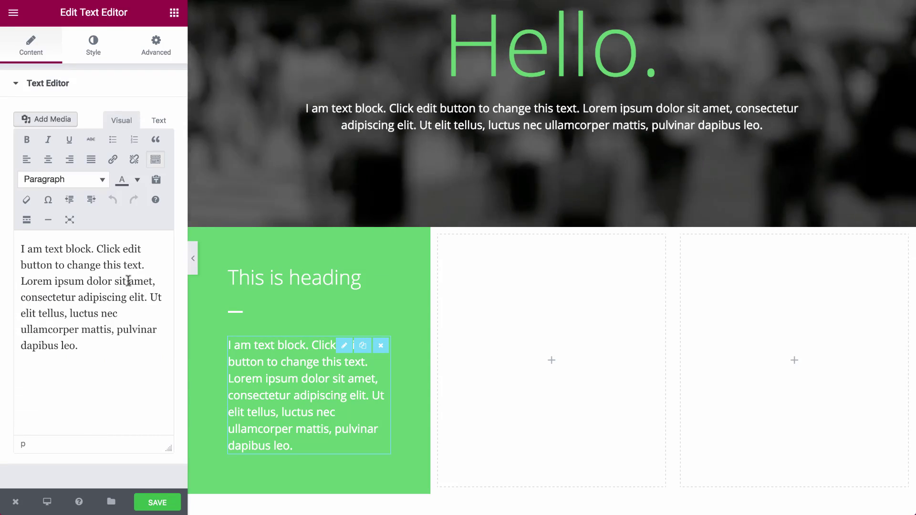
left_click_drag(129, 281, 215, 379)
key("BackSpace")
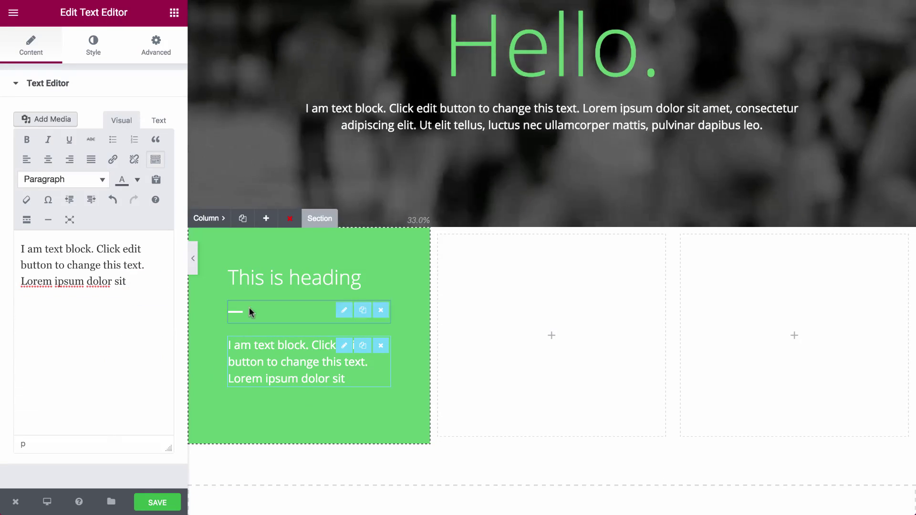
Step: Copy the heading into the middle and third columns, and give those columns gray and dark gray backgrounds
left_click(363, 280)
left_click_drag(307, 311, 529, 281)
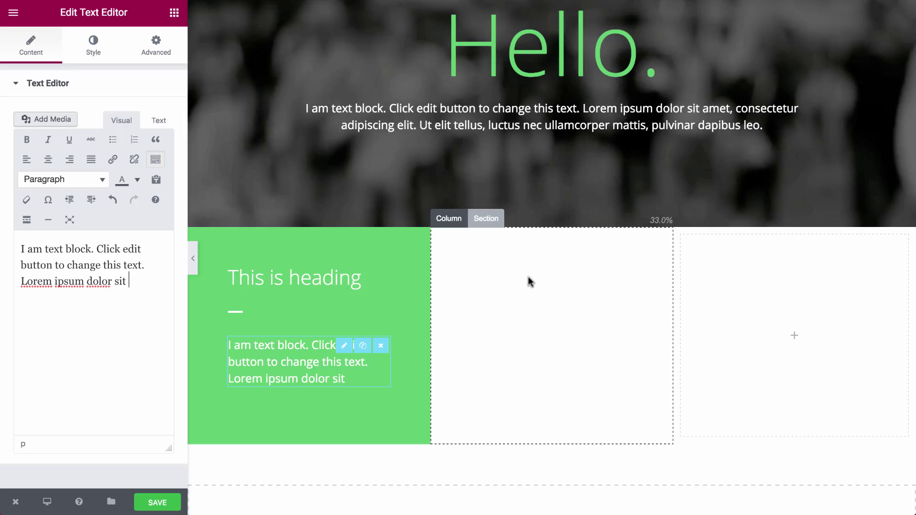
left_click(453, 219)
left_click(127, 137)
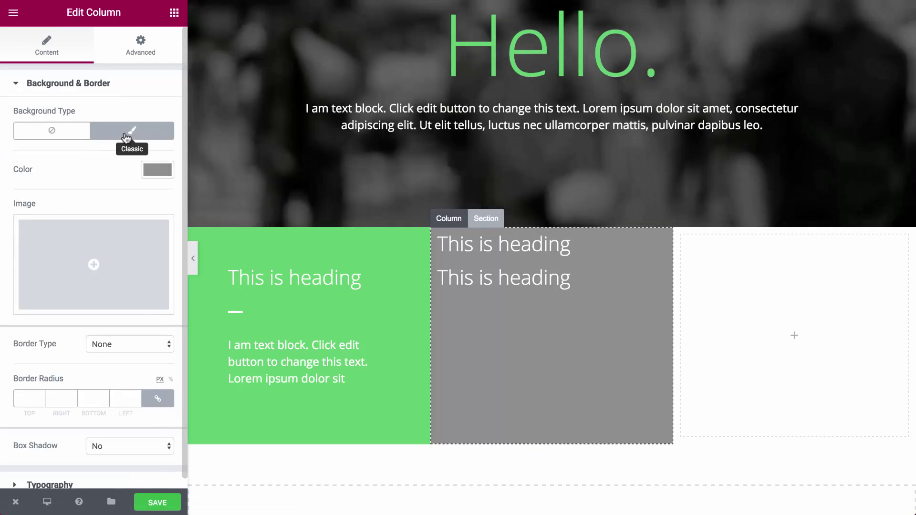
left_click_drag(578, 286, 711, 266)
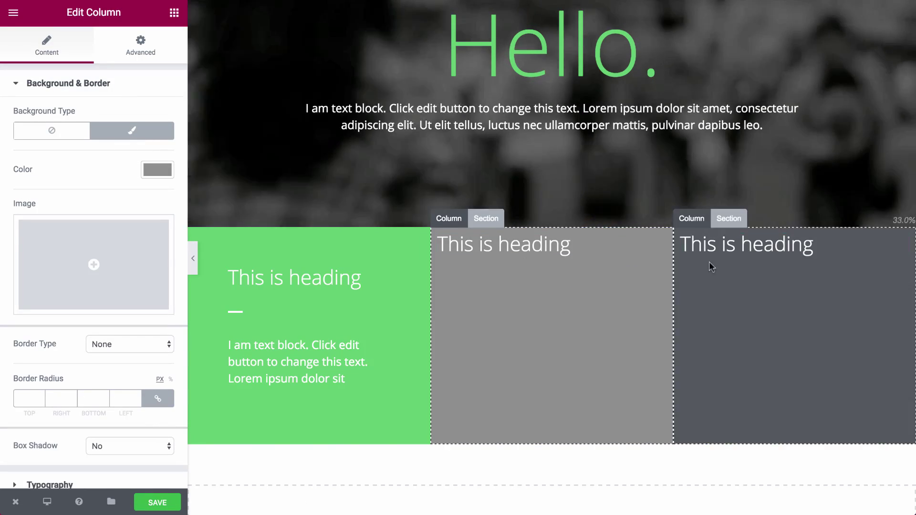
Step: Copy the divider into the middle and third columns, placing it beneath each heading
left_click_drag(312, 312, 725, 279)
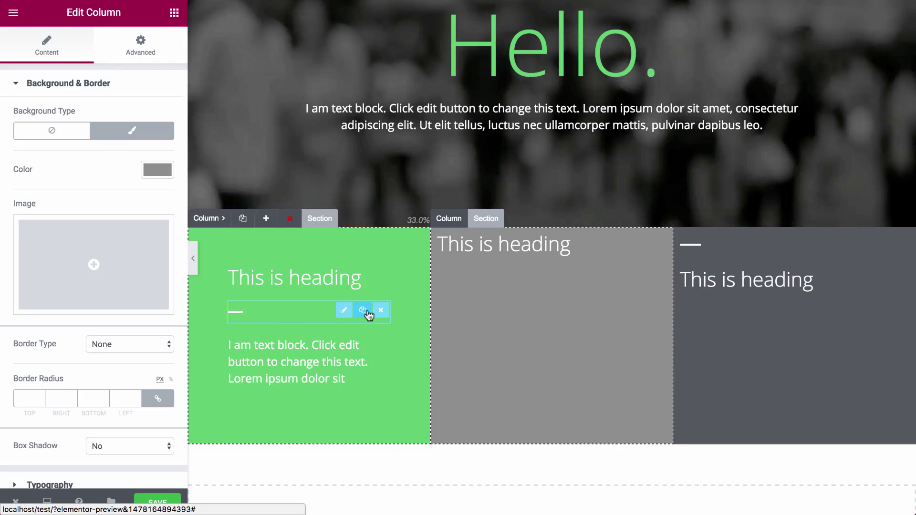
left_click(363, 311)
left_click_drag(323, 351, 477, 268)
left_click_drag(475, 246, 707, 247)
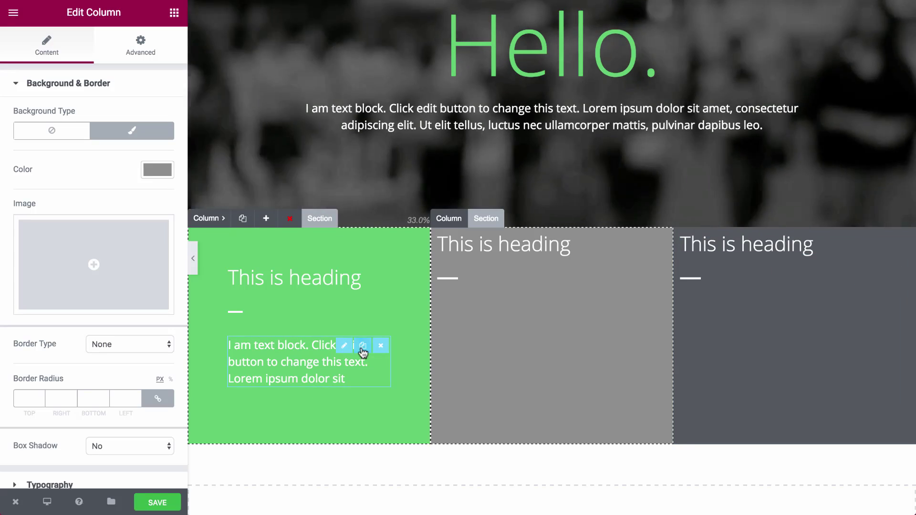
Step: Duplicate the green column's text block into the middle and third columns, below the dividers
left_click(363, 352)
left_click_drag(380, 426, 612, 324)
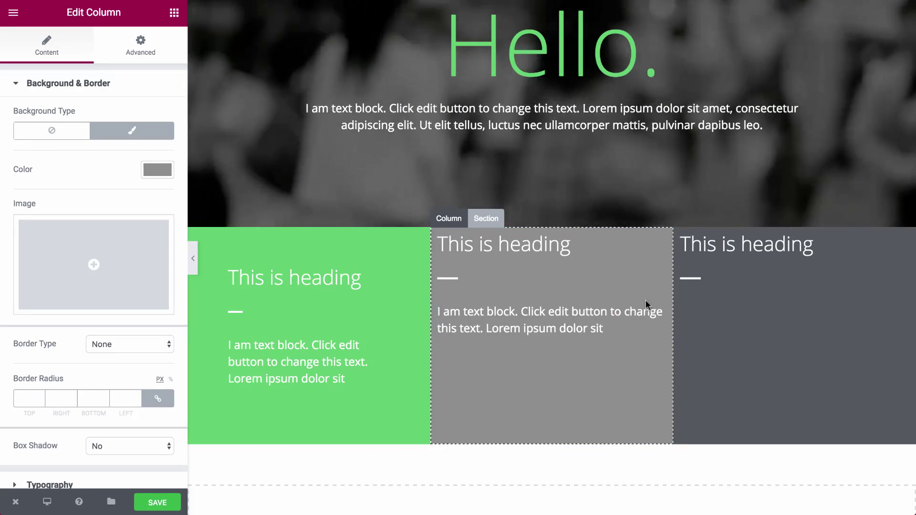
left_click(646, 304)
left_click_drag(552, 348, 806, 329)
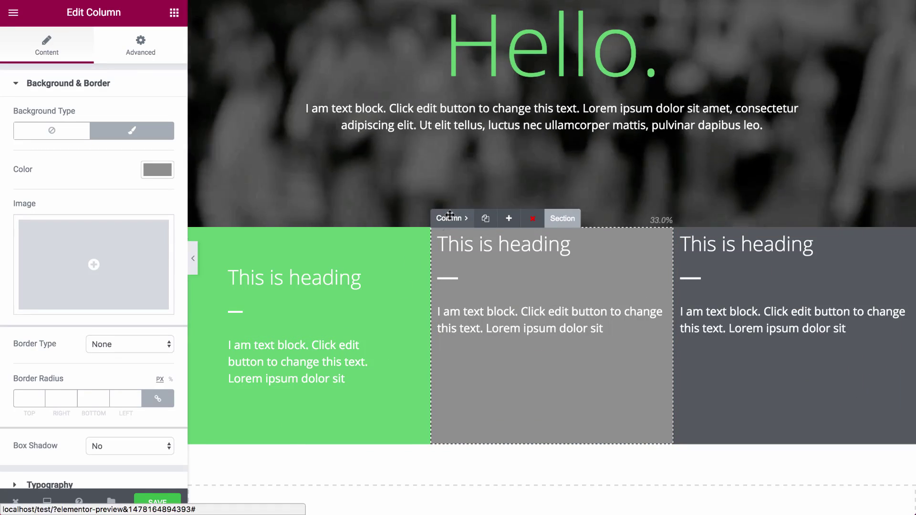
Step: Set the padding of all three columns to 50 px on every side
left_click(139, 48)
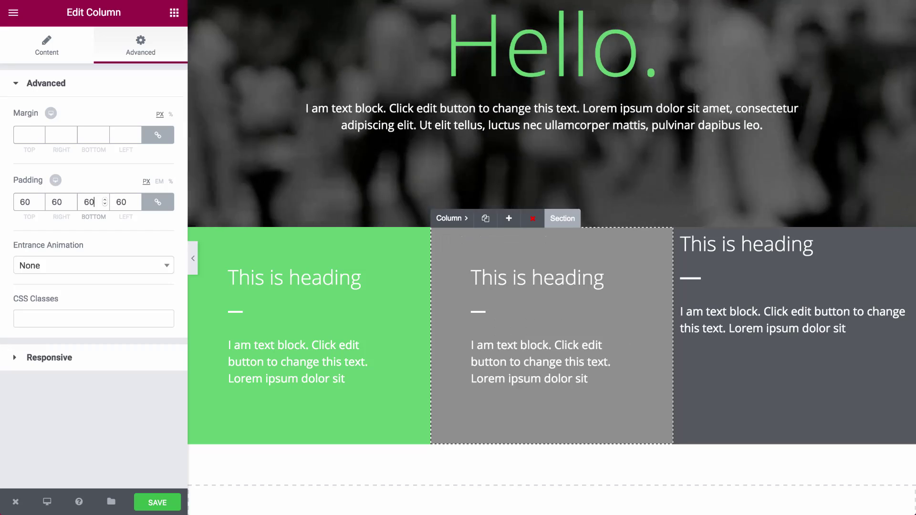
left_click(198, 233)
left_click(140, 48)
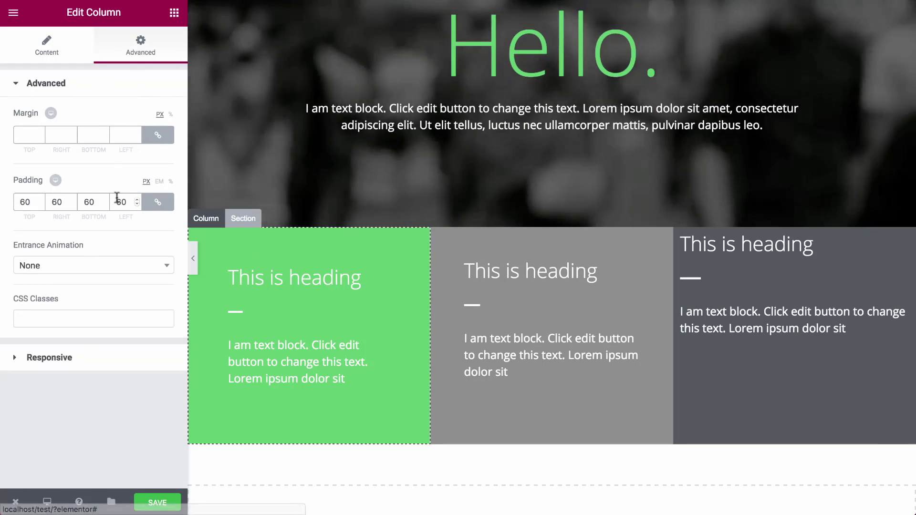
double_click(123, 202)
type("50")
left_click(691, 218)
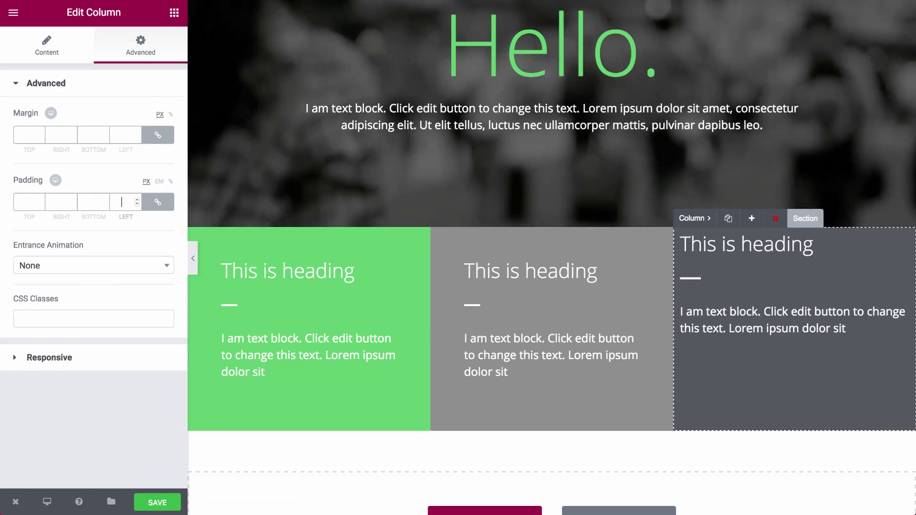
scroll(294, 206, "down", 4)
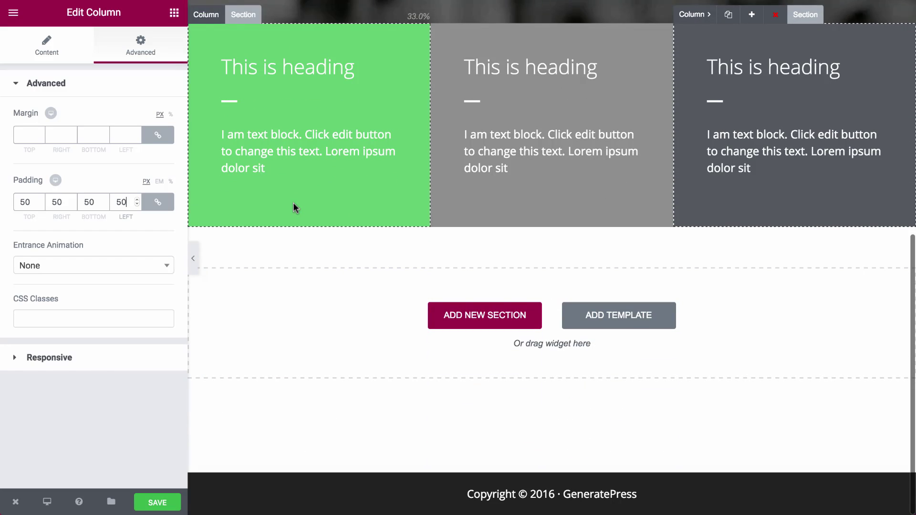
Step: Add a single-column section below the three-column row and place a centered "Services" heading in it
left_click(497, 321)
left_click(380, 348)
scroll(314, 336, "down", 1)
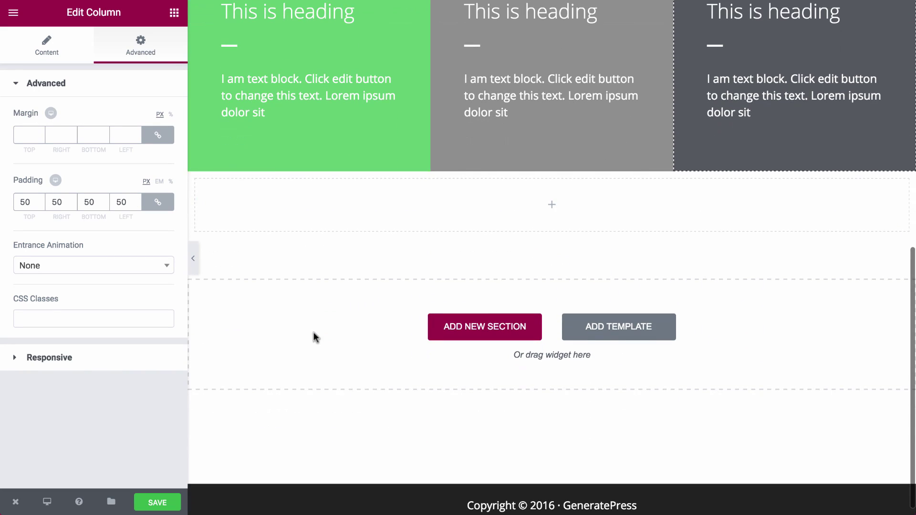
left_click(171, 14)
left_click_drag(133, 65, 366, 197)
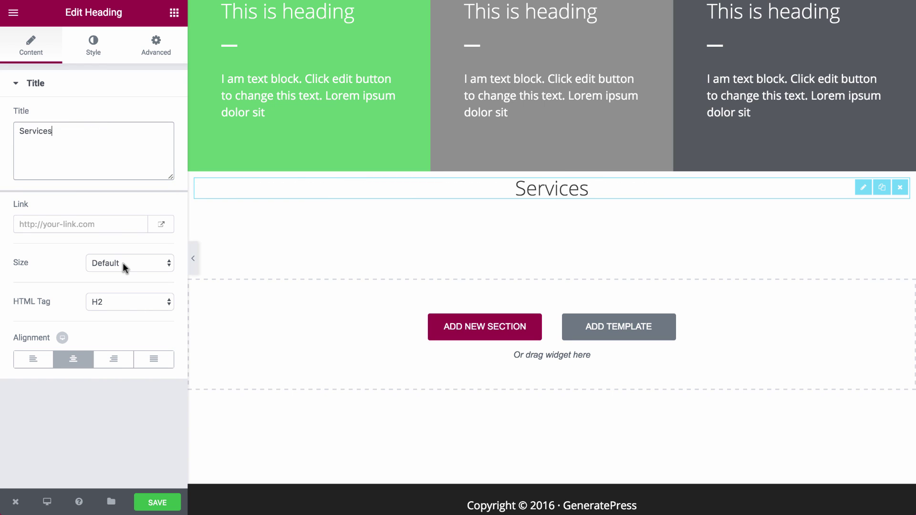
Step: Set the Services heading's HTML tag to H3 and its section's top and bottom padding to 60 px
left_click(122, 307)
left_click(116, 316)
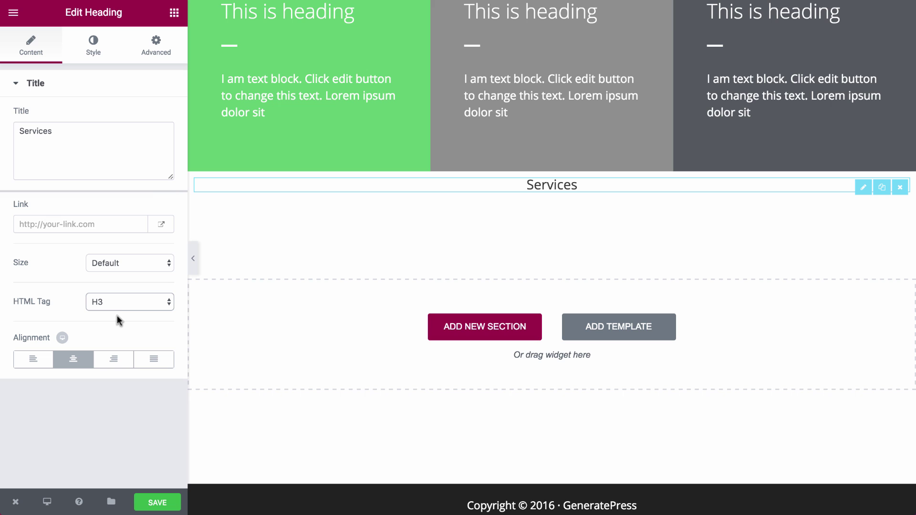
left_click(243, 163)
left_click(156, 45)
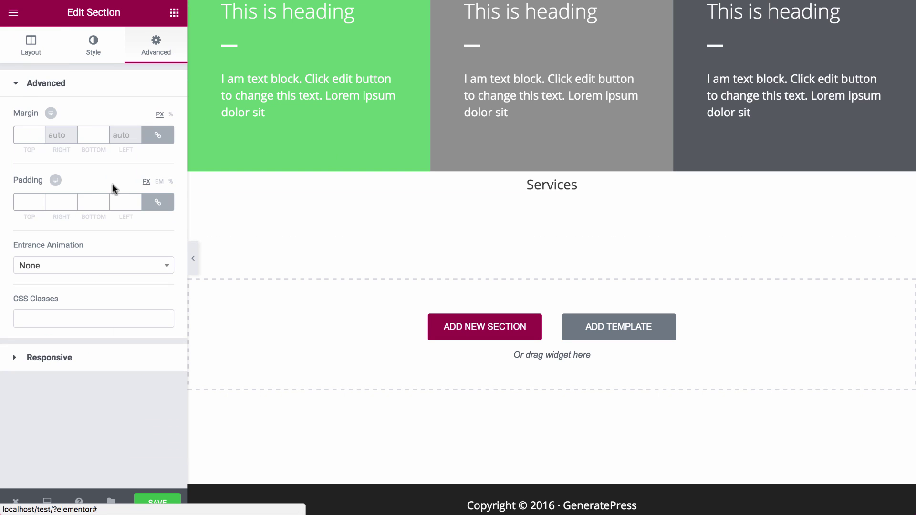
type("60")
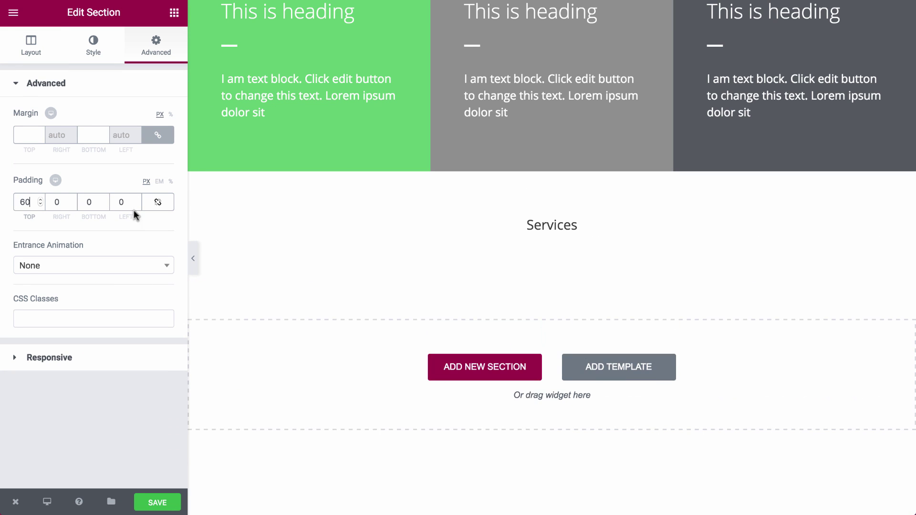
type("60")
Step: Insert a nested columns row below the Services heading and expand it to three columns
left_click(175, 13)
left_click_drag(49, 100, 557, 229)
left_click(206, 238)
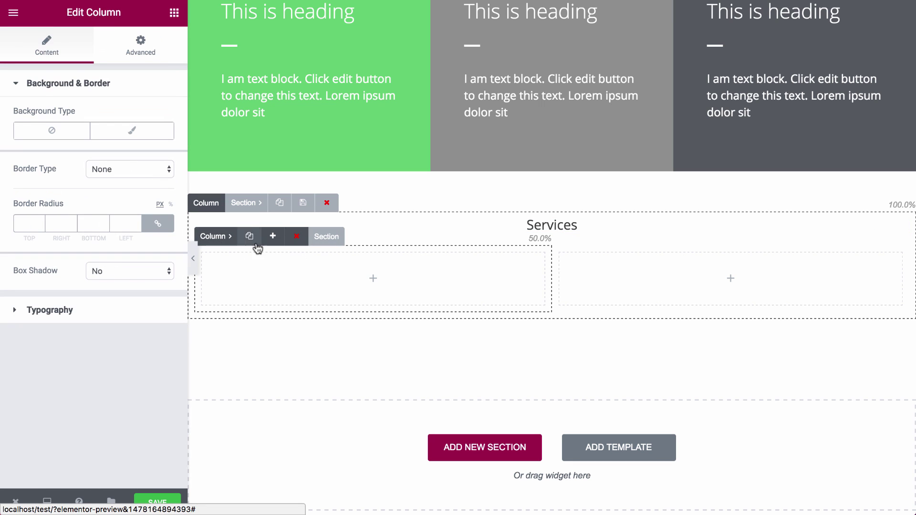
Step: Add an icon box with a left-positioned icon to the first nested column and shorten its description to end at "consectetur adipiscing elit"
left_click(174, 12)
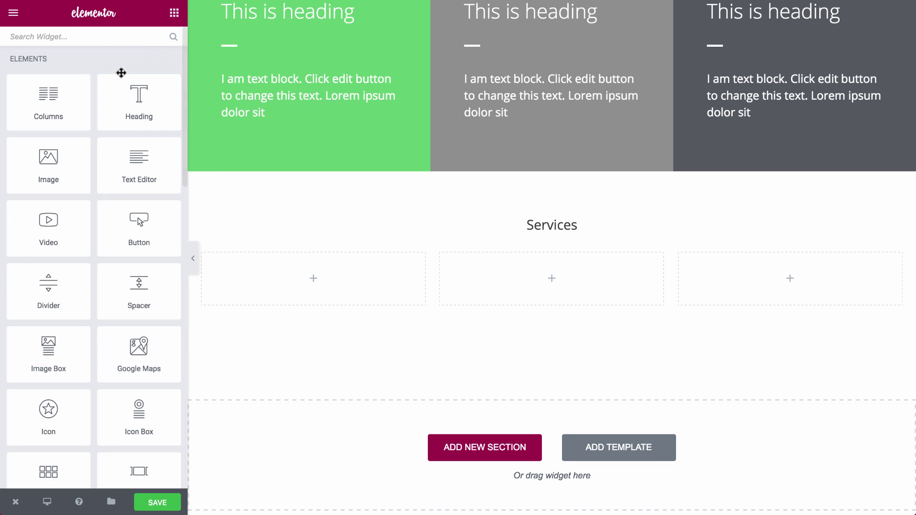
left_click(102, 33)
type("ico")
left_click_drag(139, 81, 317, 291)
left_click(36, 441)
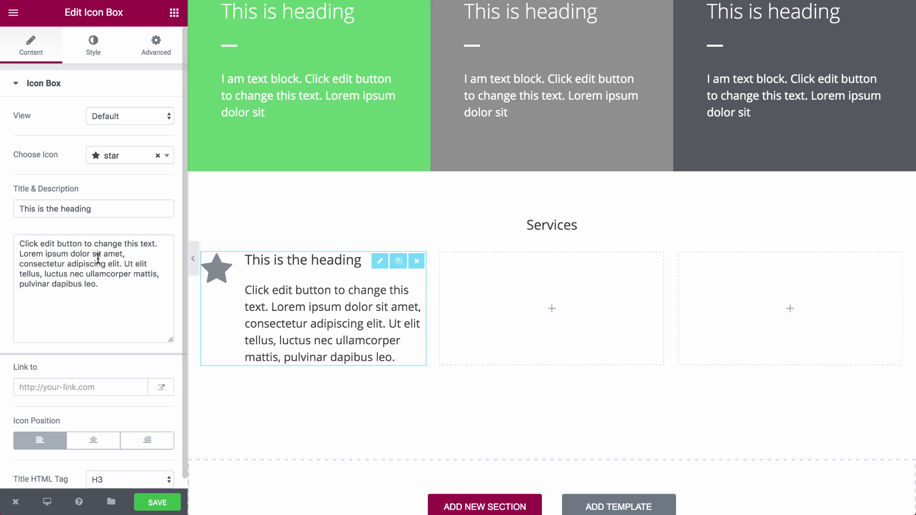
left_click_drag(130, 264, 170, 327)
key("BackSpace")
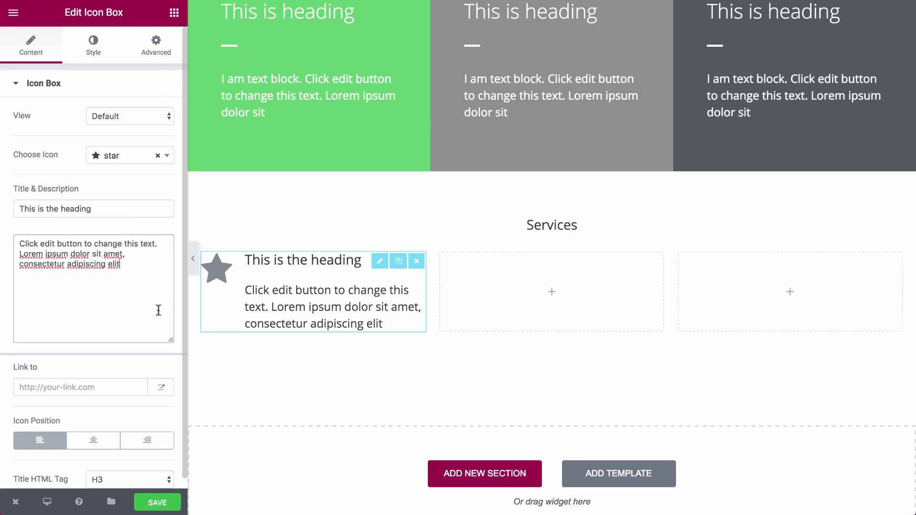
Step: Give the icon box a Stacked view with border radius 0, icon size 13 and icon padding 12
left_click(109, 116)
left_click(110, 125)
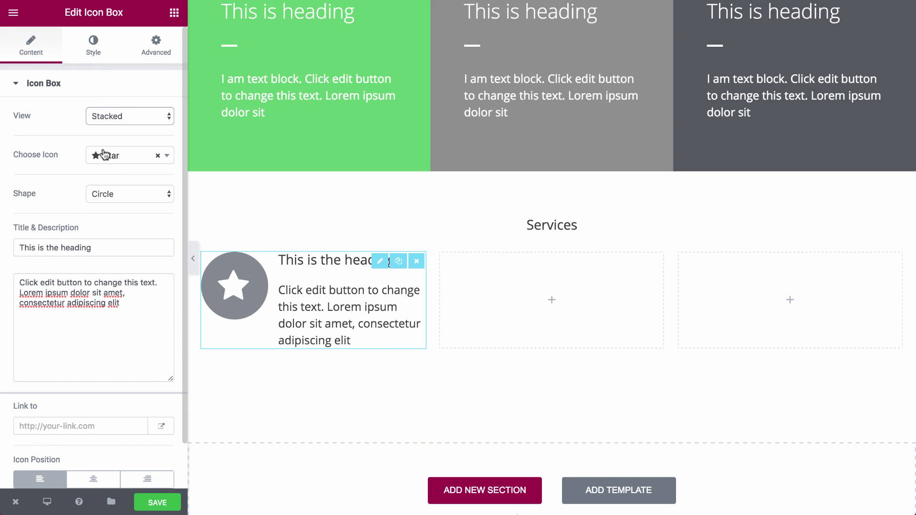
left_click(94, 59)
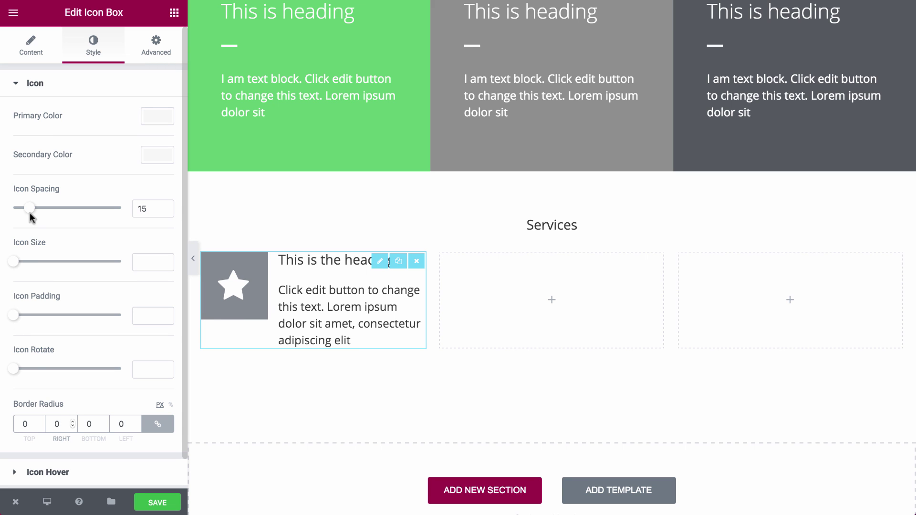
left_click_drag(13, 262, 17, 262)
left_click_drag(13, 315, 29, 317)
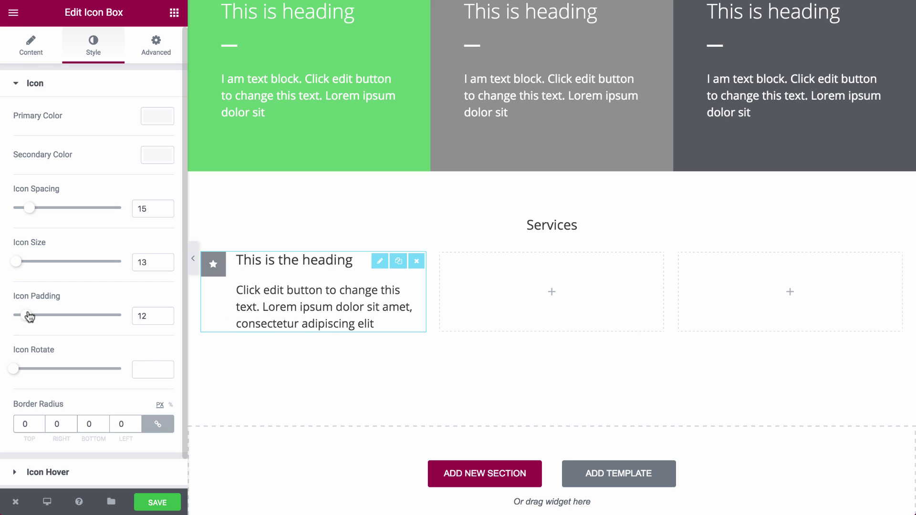
Step: Set the icon's primary color to green #61ce70
left_click(157, 116)
left_click(67, 261)
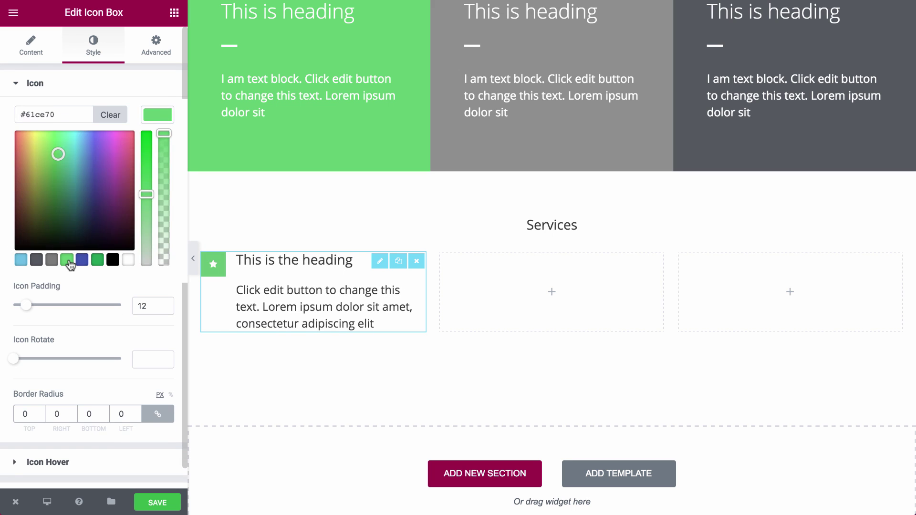
left_click(160, 113)
Step: Give the icon box title custom typography with Bold weight and Uppercase transform
left_click(80, 86)
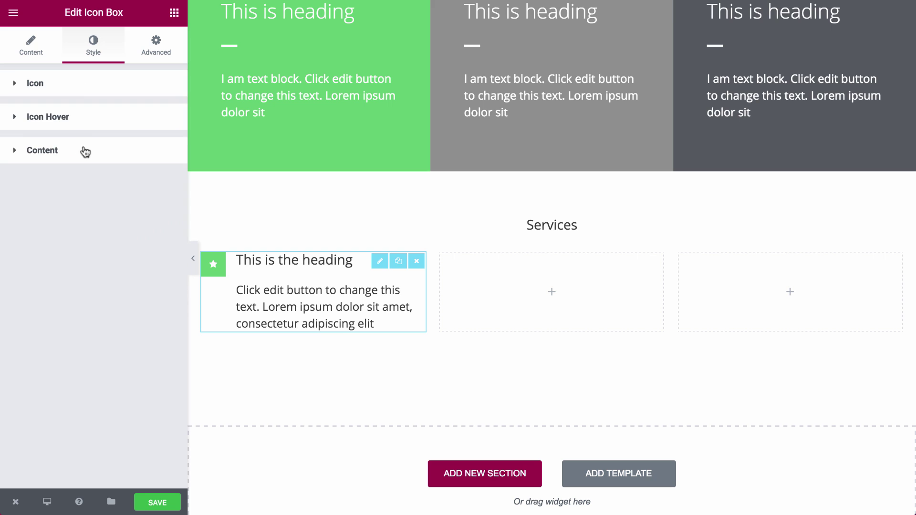
left_click(85, 152)
left_click(144, 405)
left_click(138, 416)
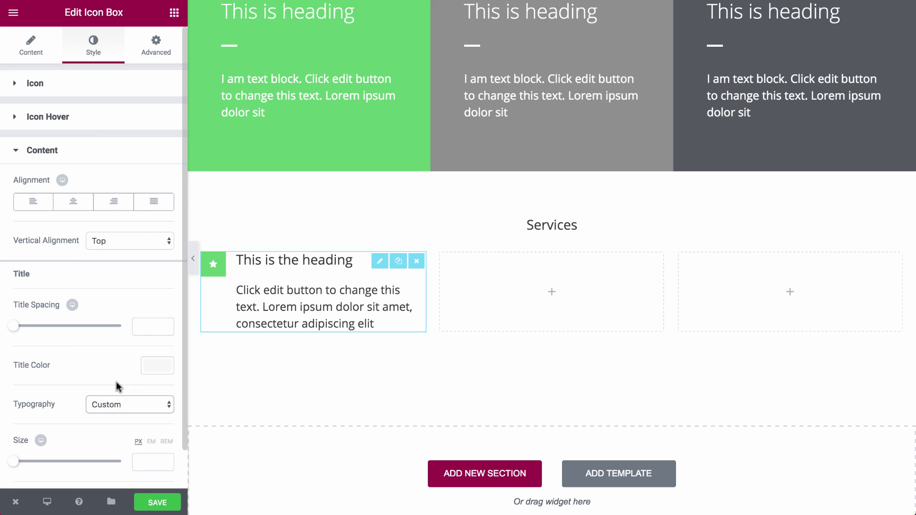
scroll(113, 342, "down", 4)
left_click(123, 365)
left_click(121, 384)
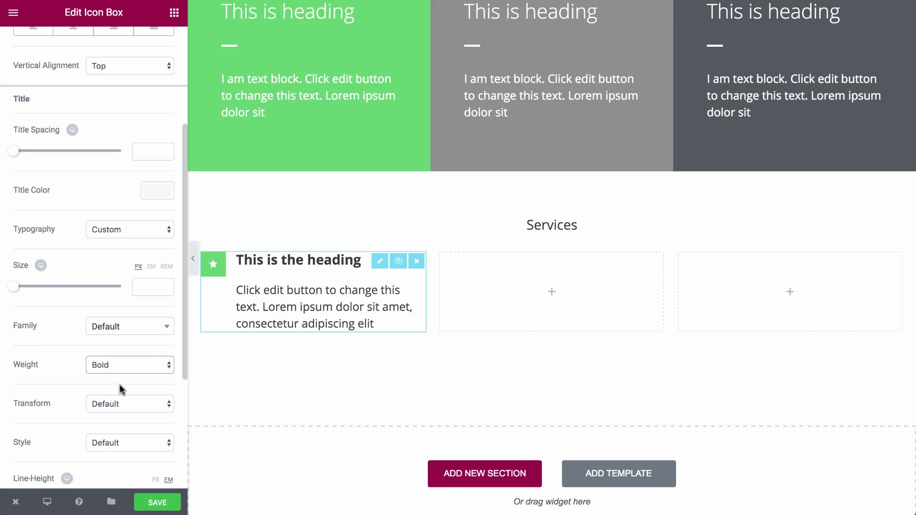
scroll(91, 314, "down", 3)
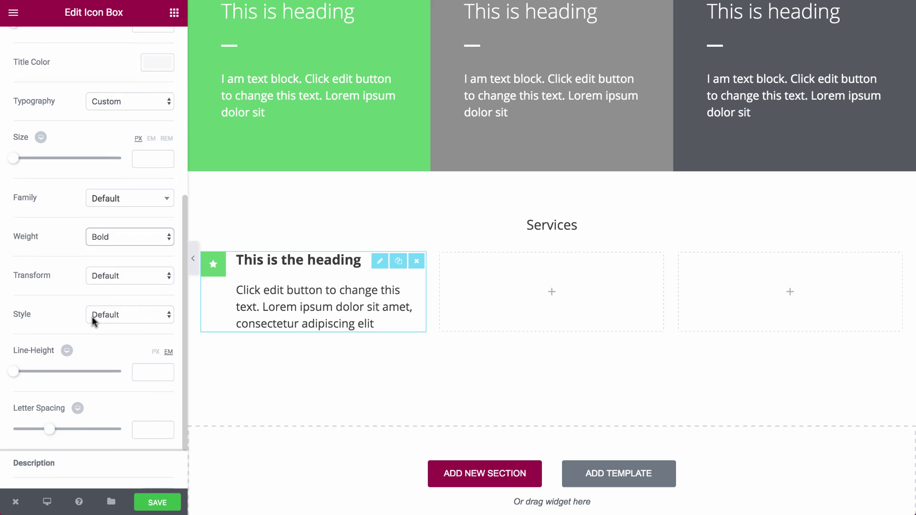
left_click(117, 281)
left_click(119, 286)
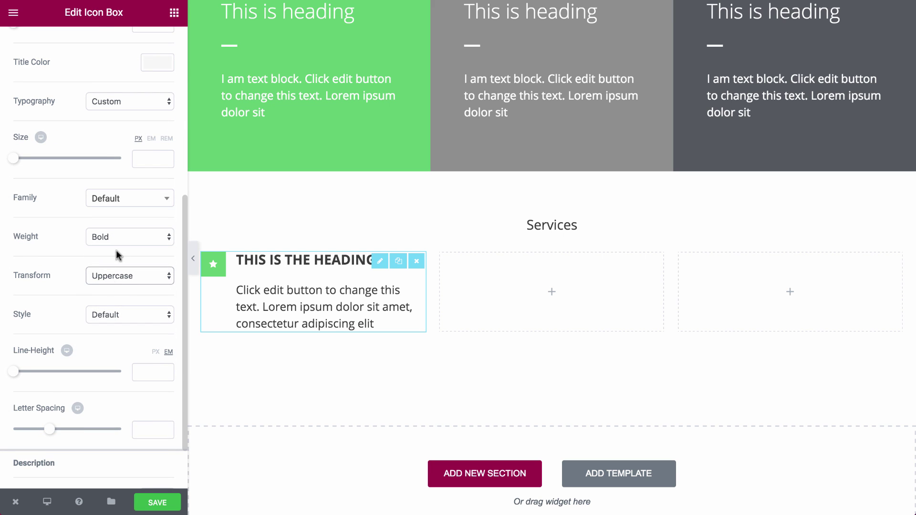
Step: Set the icon box's description color to gray #7f7f7f
scroll(128, 343, "down", 3)
left_click(143, 427)
scroll(109, 400, "down", 1)
scroll(110, 399, "down", 2)
left_click(17, 454)
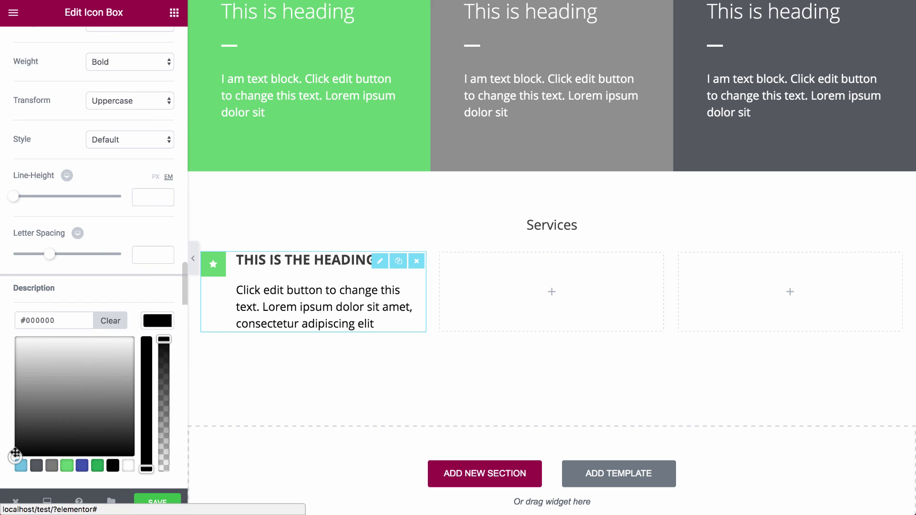
left_click_drag(17, 454, 17, 396)
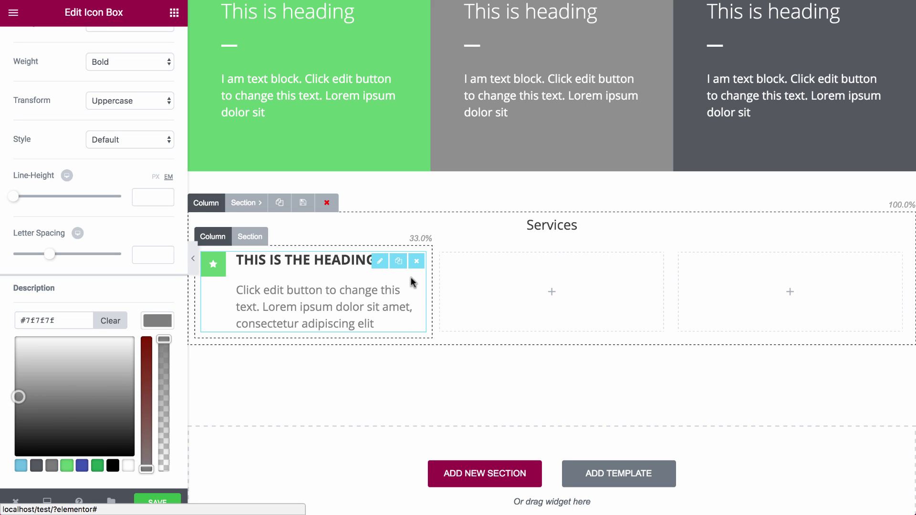
Step: Change the icon box's title to "Service heading"
left_click(339, 261)
left_click(37, 54)
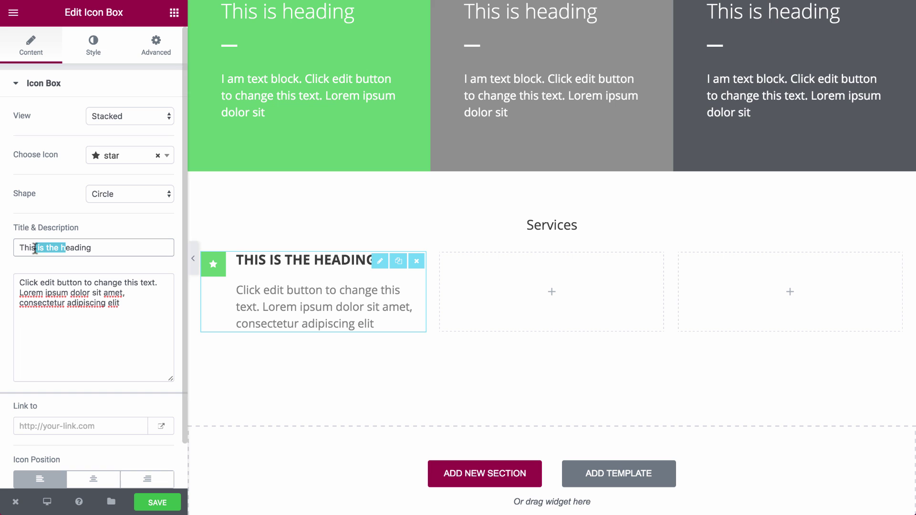
left_click_drag(35, 248, 19, 247)
type("Servic")
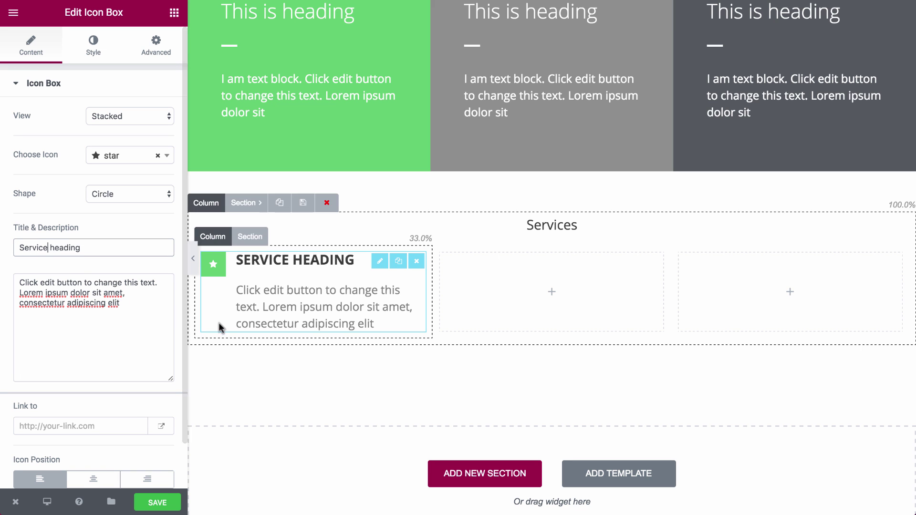
Step: Duplicate the finished icon box into the second and third nested columns
left_click(399, 261)
left_click_drag(396, 354, 626, 265)
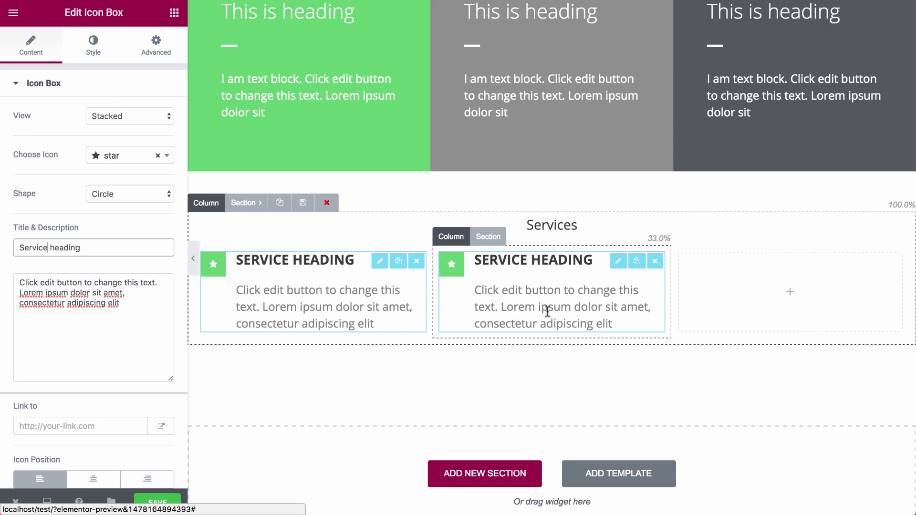
left_click(637, 261)
left_click_drag(549, 362, 773, 286)
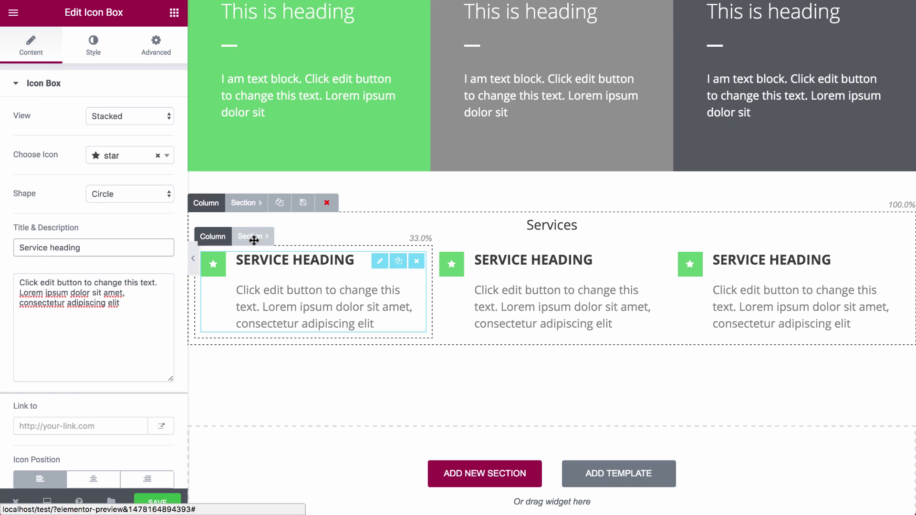
Step: Set the icon box row's columns gap to Wide and duplicate the whole row below it
left_click(251, 237)
left_click(115, 194)
left_click(108, 235)
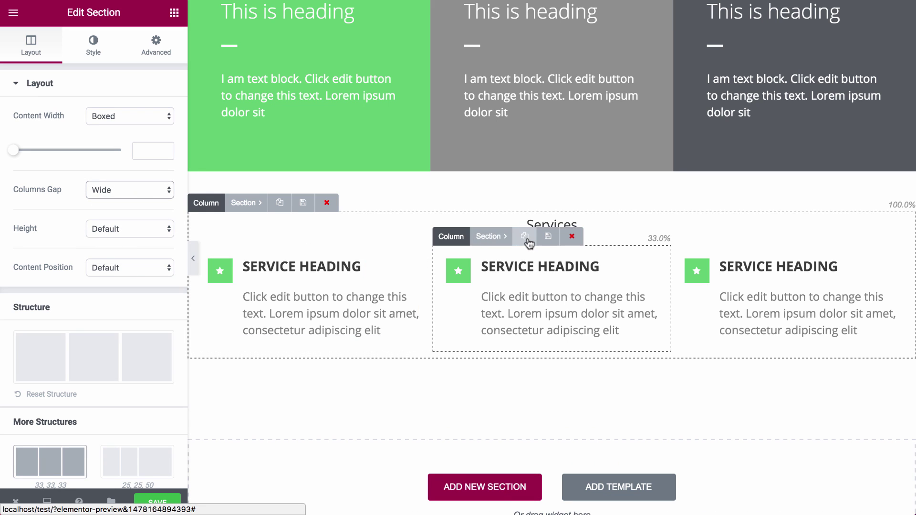
left_click(526, 236)
Step: Switch the Services heading to custom typography with a size of 37 px
left_click(553, 230)
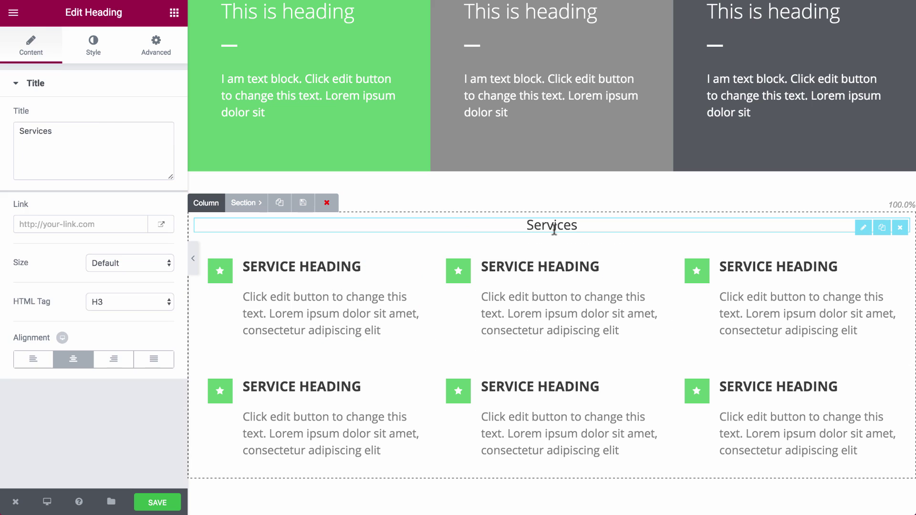
left_click(96, 45)
left_click(118, 155)
left_click(117, 166)
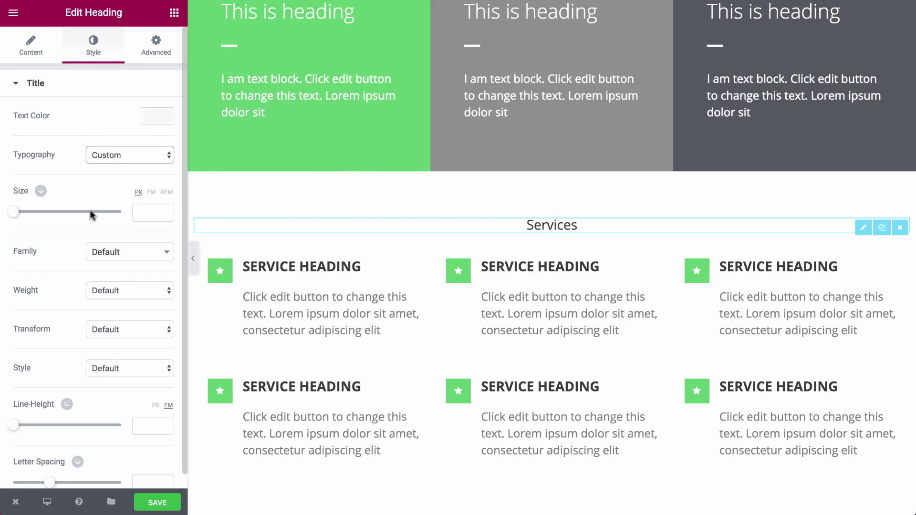
left_click_drag(14, 212, 35, 213)
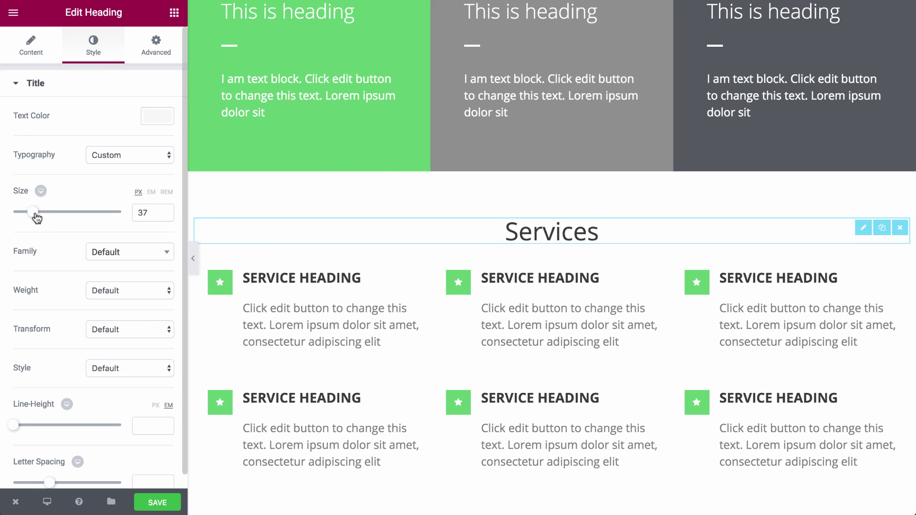
Step: Make the Services heading Uppercase with weight 300 and letter spacing 9.7
left_click(99, 333)
left_click(101, 341)
left_click(115, 292)
left_click(120, 214)
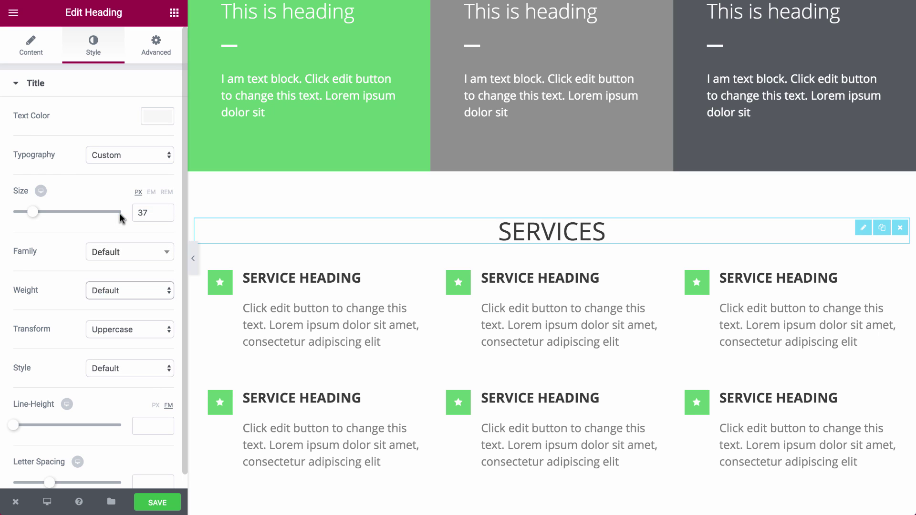
left_click_drag(49, 483, 119, 483)
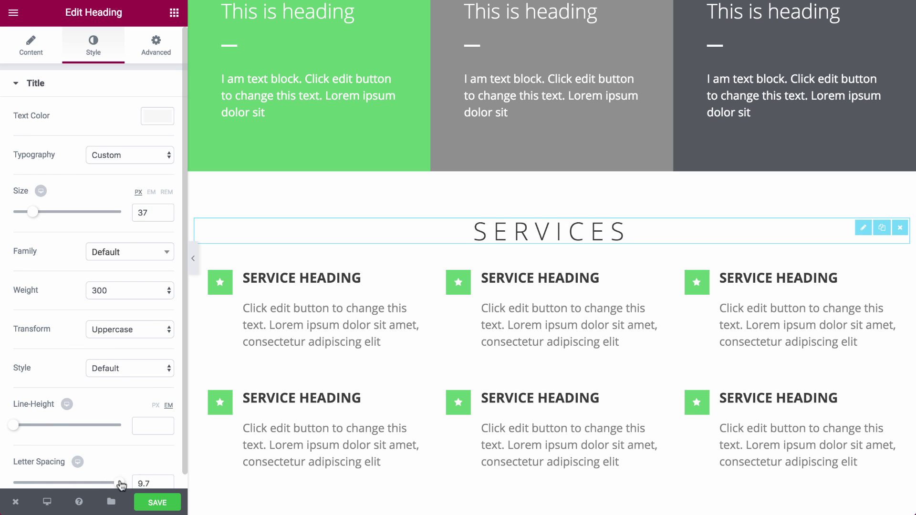
Step: Unlink the Services heading's padding values and set only the bottom padding to 25 px
left_click(156, 47)
left_click(157, 202)
left_click(72, 199)
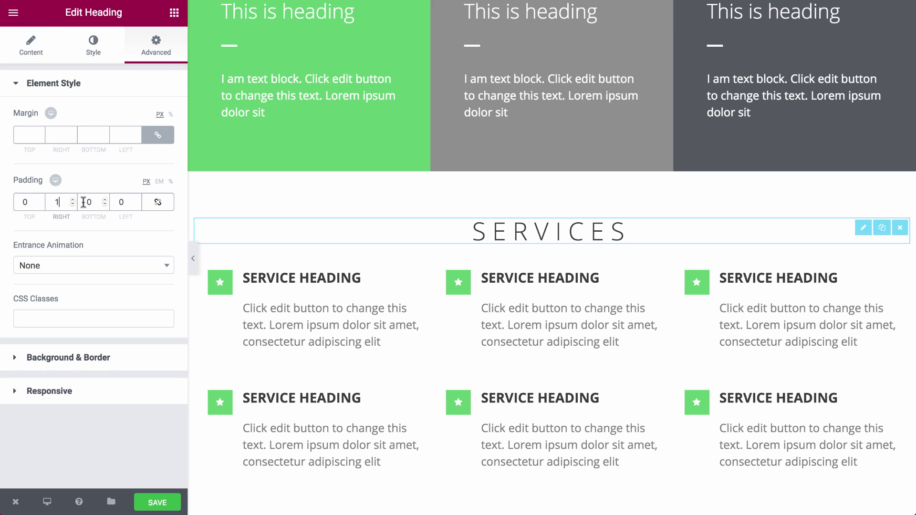
left_click(89, 202)
type("25")
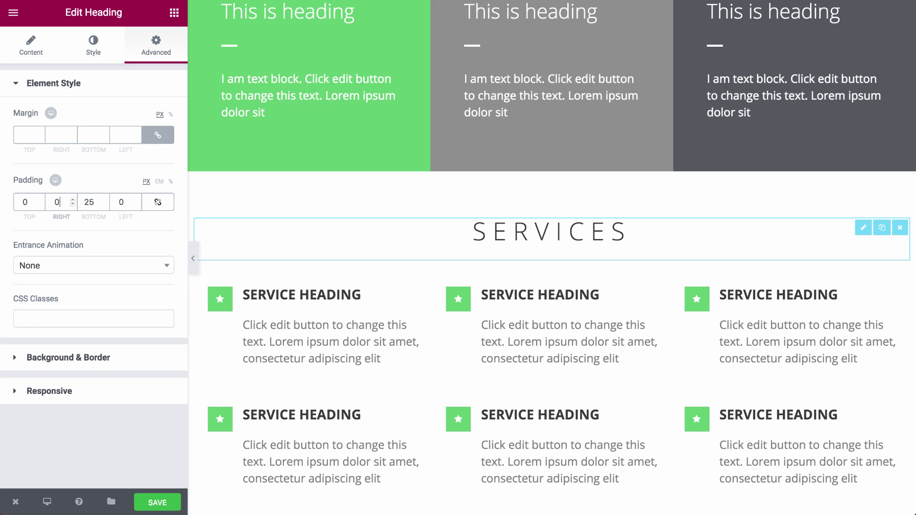
Step: Preview the page without the editor panel and set the colored three-column section's content width to Full Width
left_click(193, 258)
scroll(120, 219, "up", 3)
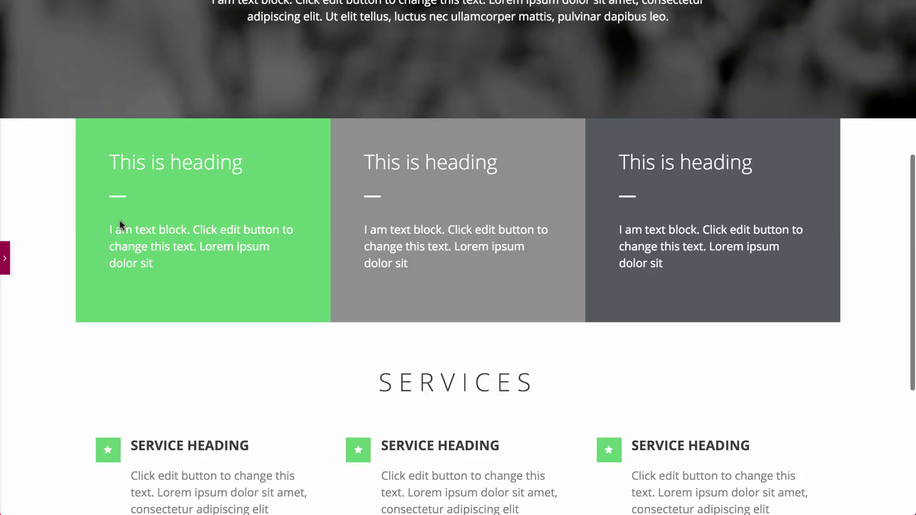
scroll(119, 220, "up", 2)
left_click(6, 255)
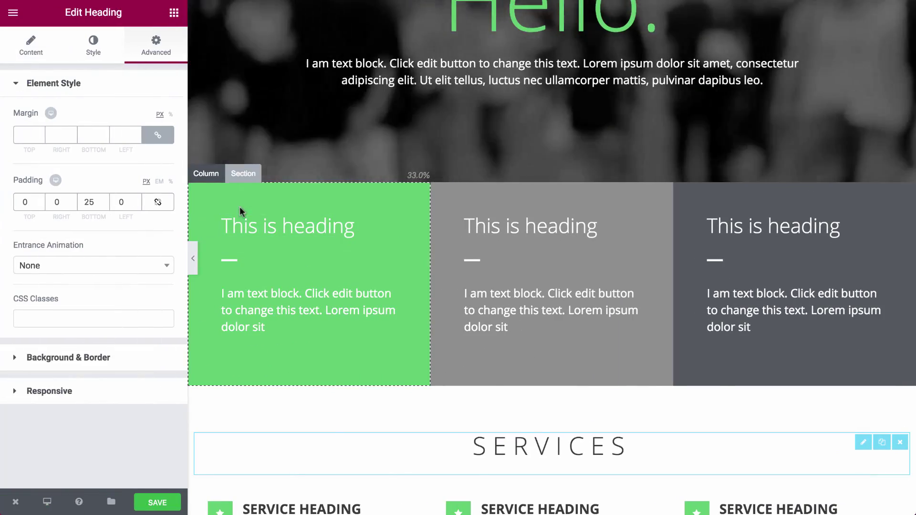
left_click(242, 174)
left_click(121, 168)
left_click(120, 183)
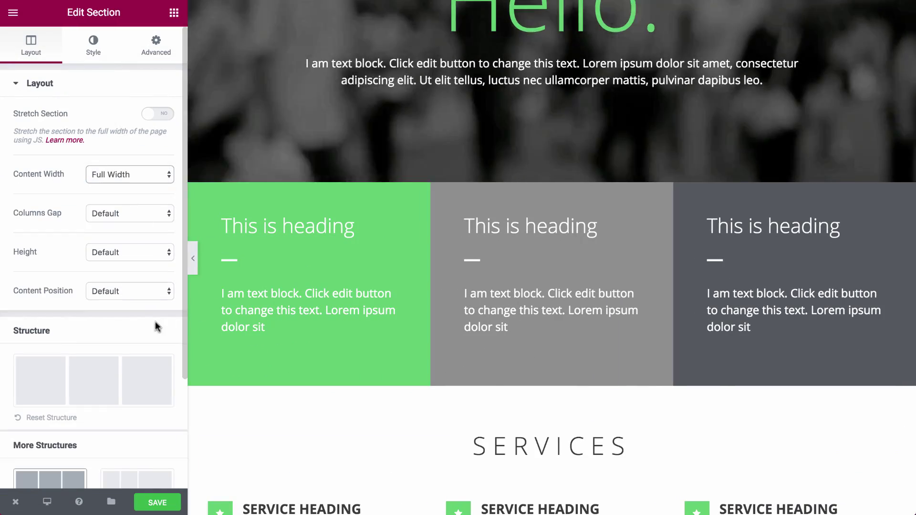
Step: Check the Services section without the editor panel and set the upper service row's bottom padding to 20 px
left_click(193, 251)
scroll(193, 249, "down", 5)
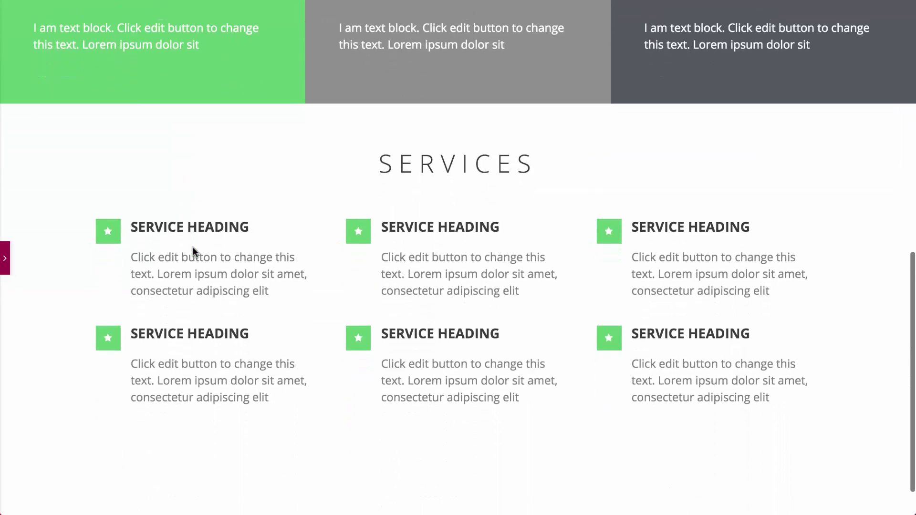
scroll(193, 249, "down", 1)
left_click(5, 260)
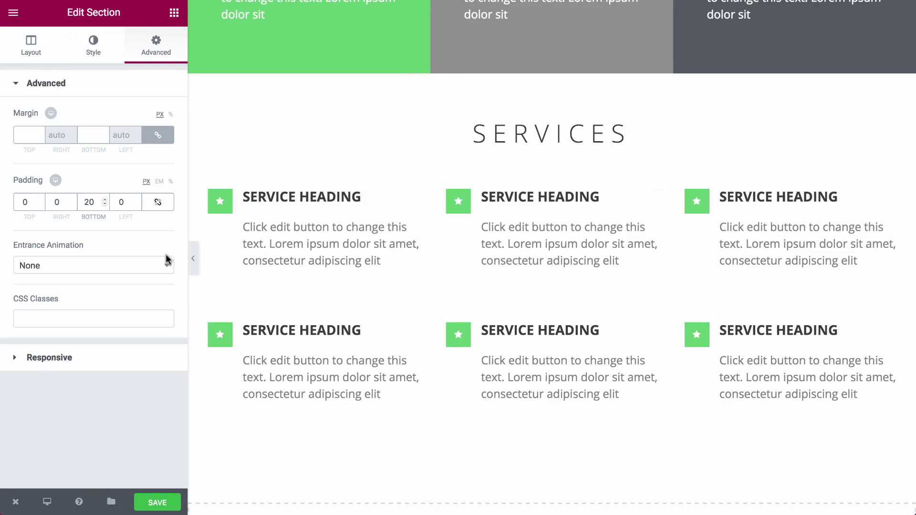
Step: Add a new two-column section below the Services rows
scroll(237, 266, "down", 5)
left_click(466, 317)
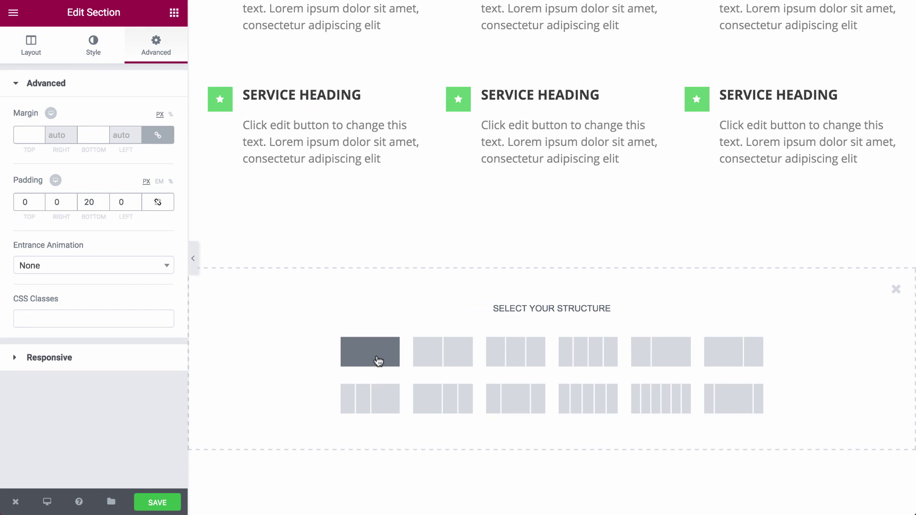
left_click(429, 361)
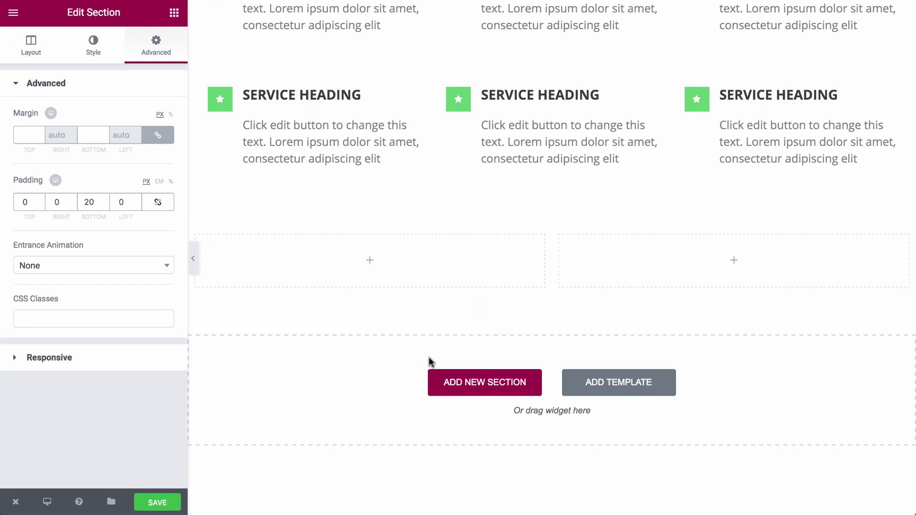
Step: Place two Heading widgets in the new section's left column and a Button widget in its right column
left_click(174, 13)
left_click_drag(135, 92, 302, 249)
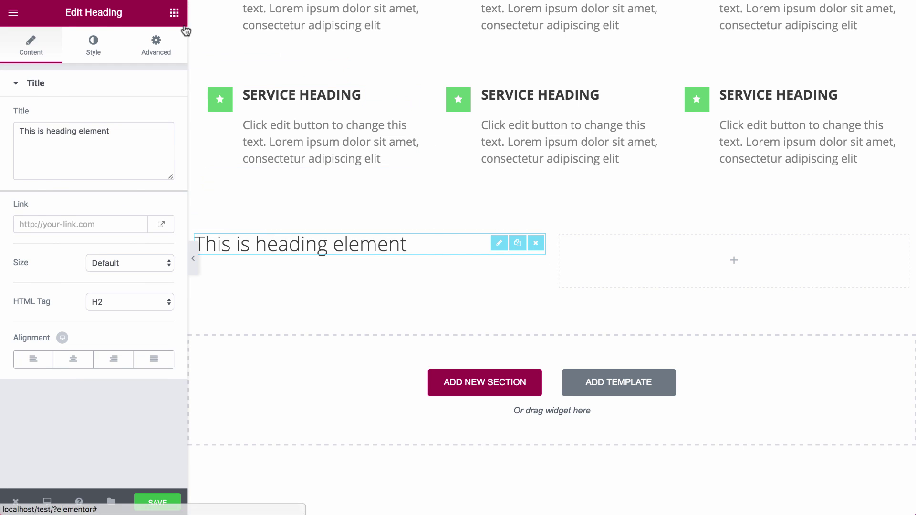
left_click(175, 13)
left_click_drag(153, 89, 253, 253)
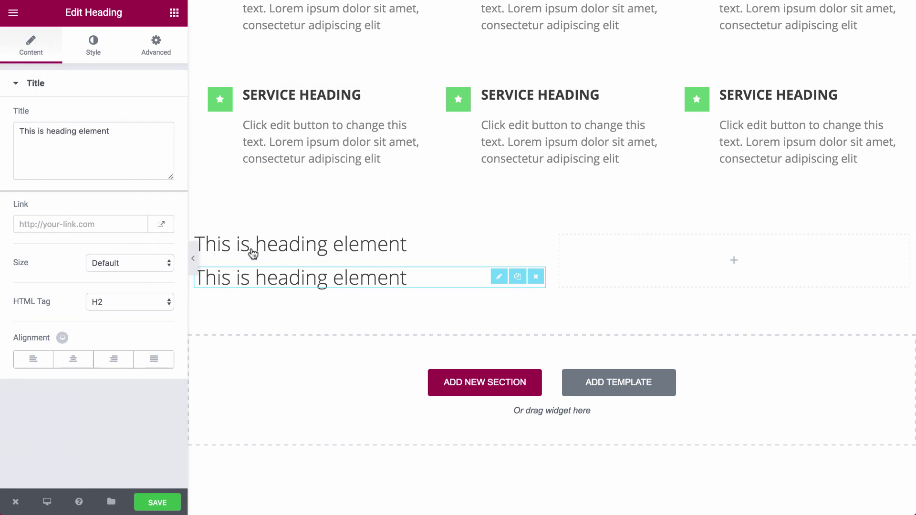
left_click(175, 13)
left_click_drag(139, 225, 646, 288)
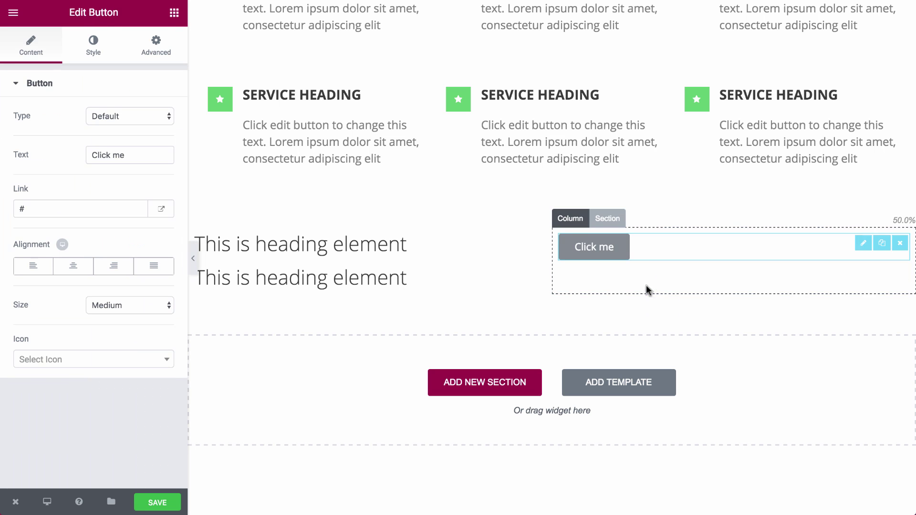
Step: Give the new two-column section a Classic background in dark gray #54595f
left_click(89, 52)
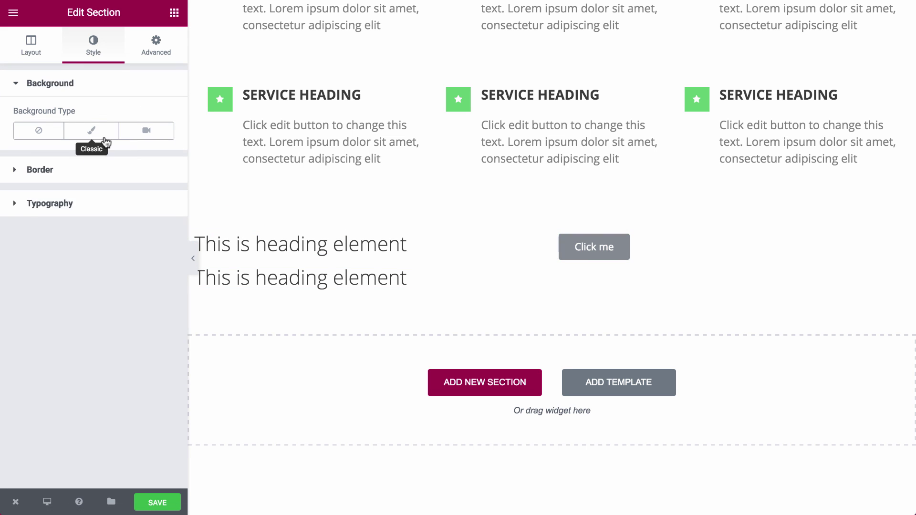
left_click(92, 130)
left_click(158, 168)
left_click(36, 313)
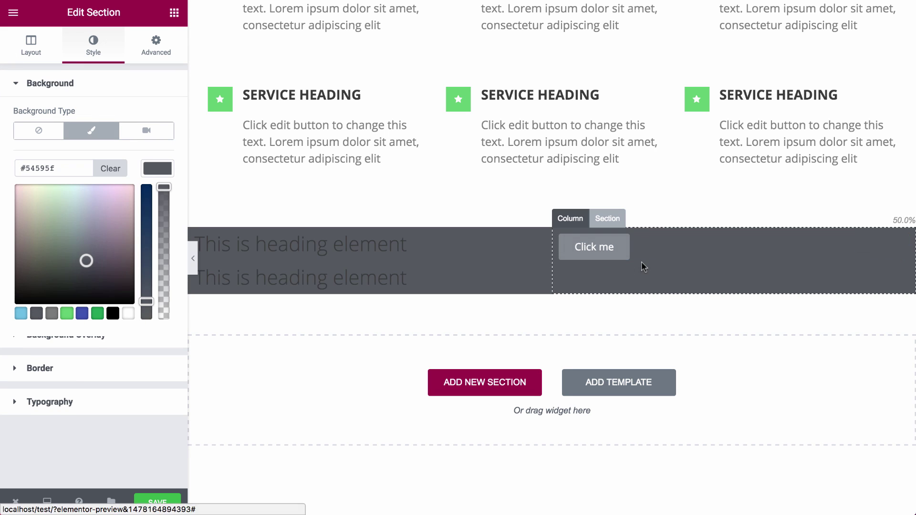
Step: Change the button's text to "Contact Us" and its size to Large
left_click(586, 248)
type("Contact Us")
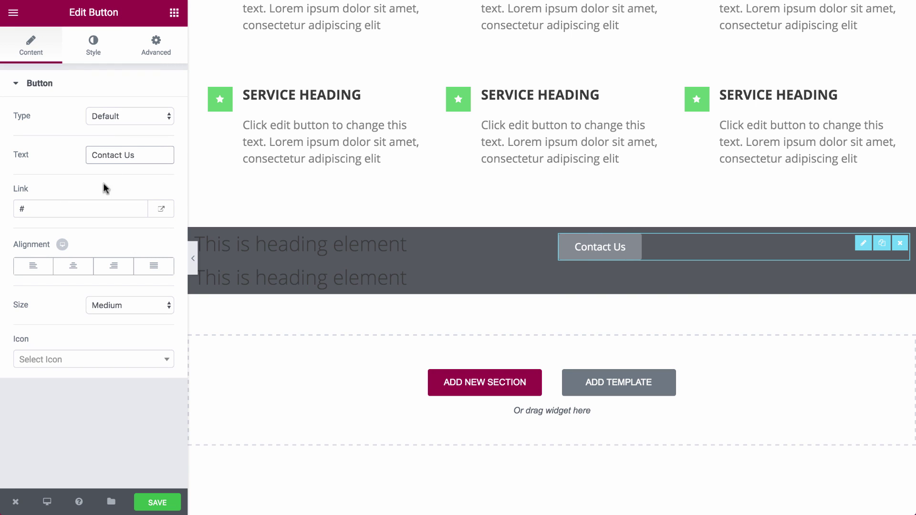
left_click(119, 307)
left_click(117, 322)
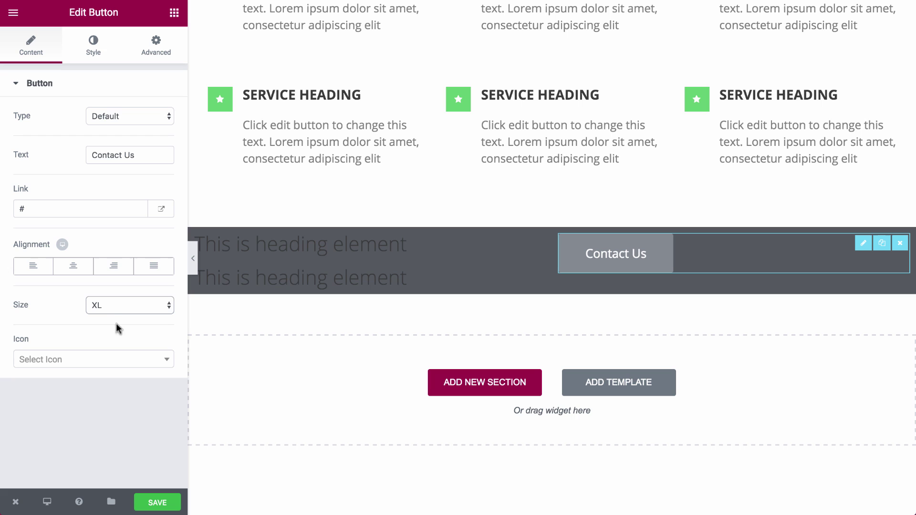
left_click(117, 313)
left_click(113, 291)
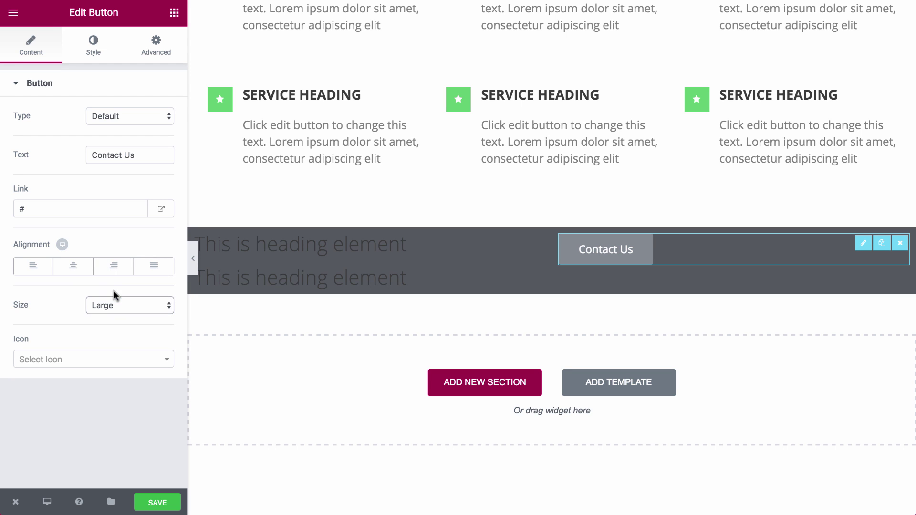
Step: Add the phone-square icon to the Contact Us button with an icon spacing of 17
left_click(75, 359)
type("pho")
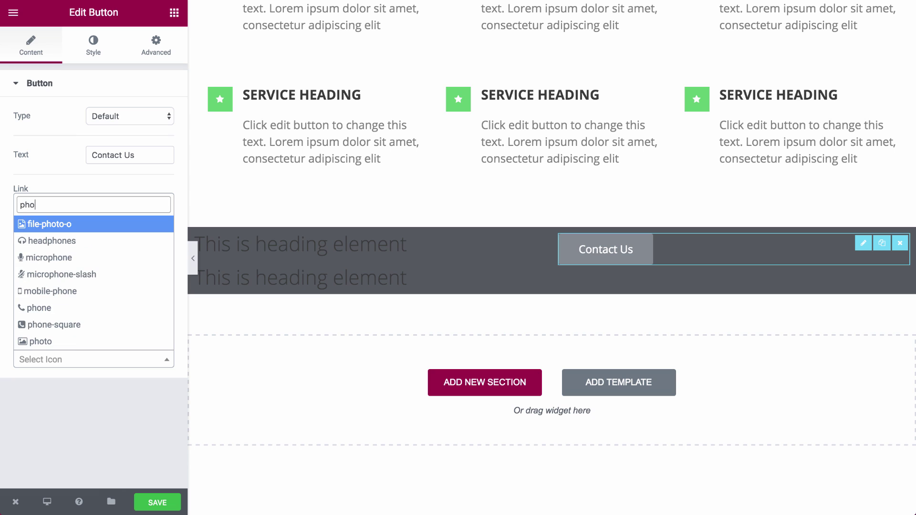
key("Down")
key("Down")
key("Down")
key("Down")
key("Down")
key("Down")
key("Return")
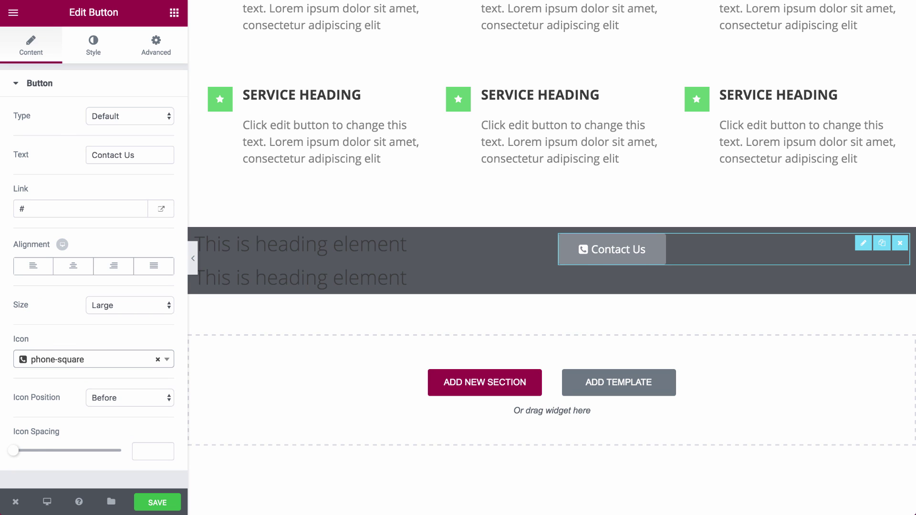
Step: Give the Contact Us button the green background color and a border radius of 0 px on every corner
left_click(92, 40)
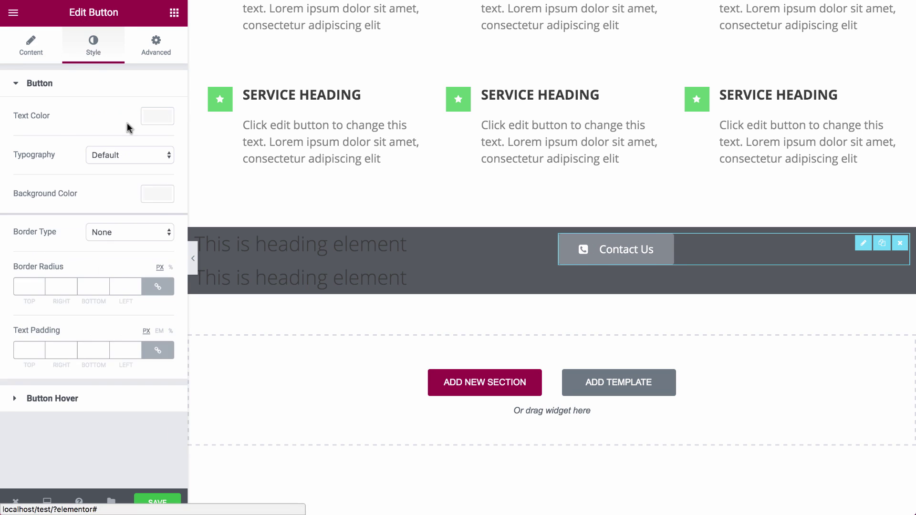
left_click(157, 192)
left_click(67, 339)
left_click(158, 193)
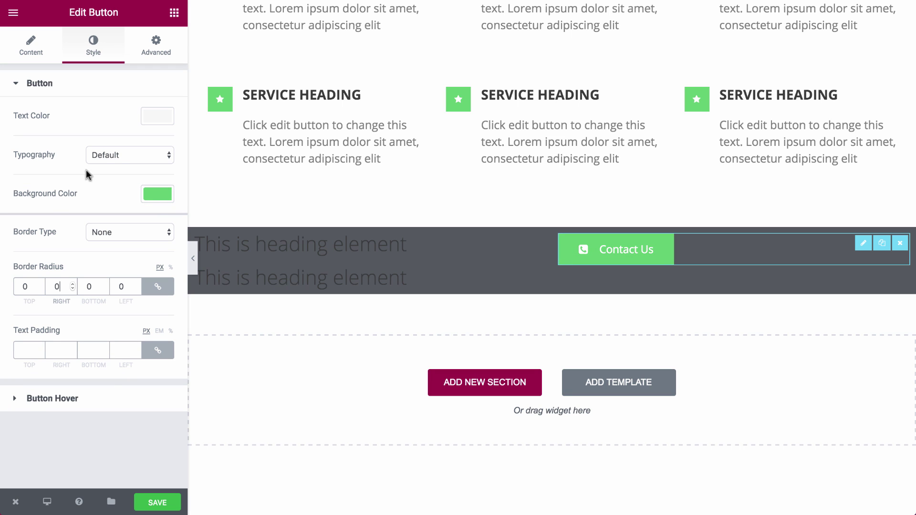
Step: Apply custom typography to the Contact Us button: Uppercase transform, Bold weight and letter spacing 1.4
left_click(106, 156)
left_click(106, 164)
left_click(122, 328)
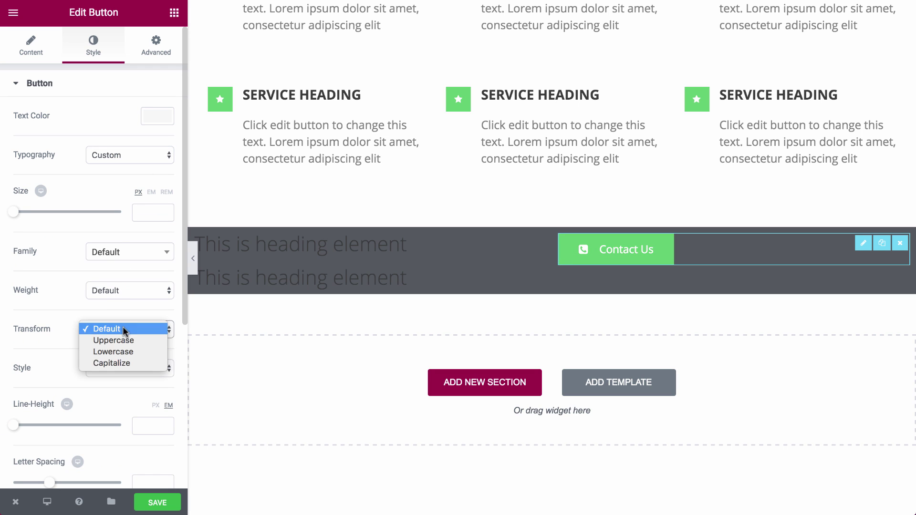
left_click(121, 339)
left_click(129, 291)
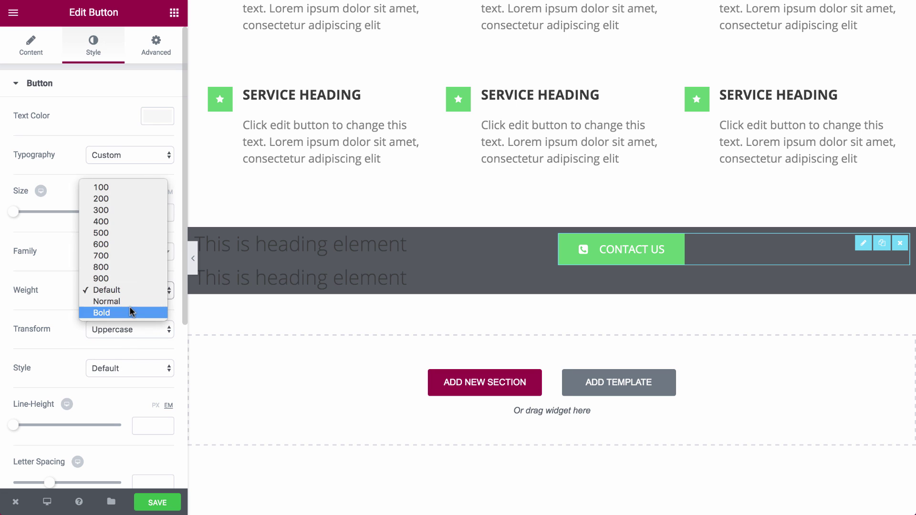
left_click(128, 316)
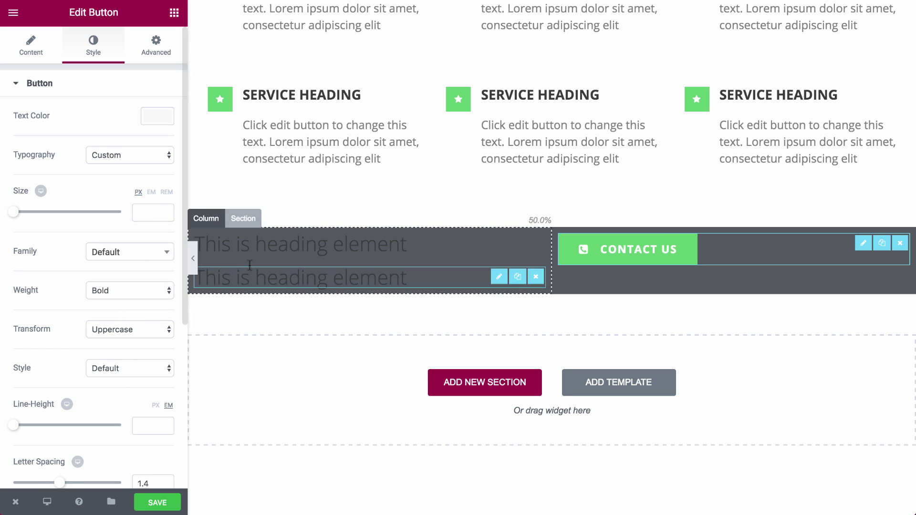
Step: Make the dark section's upper heading white and change its title to "Find the exact design you need"
left_click(334, 245)
left_click(93, 45)
left_click(162, 116)
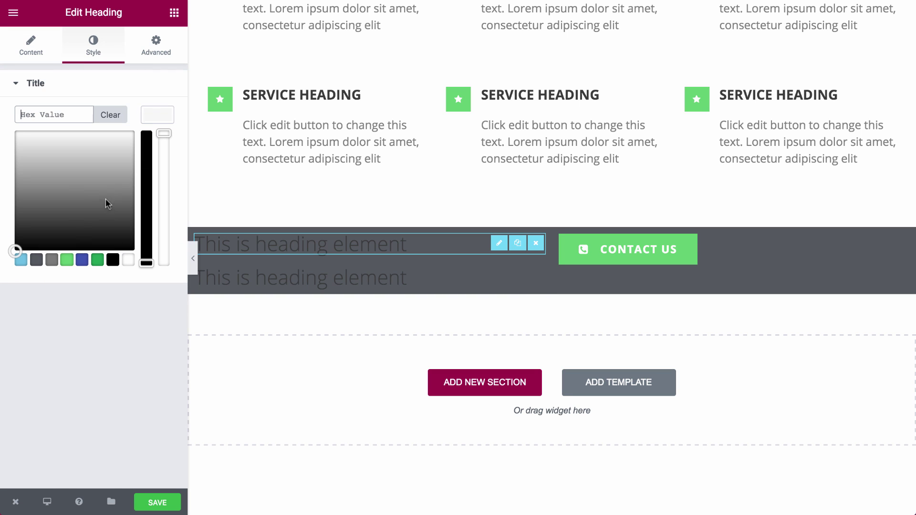
left_click(126, 262)
left_click(167, 94)
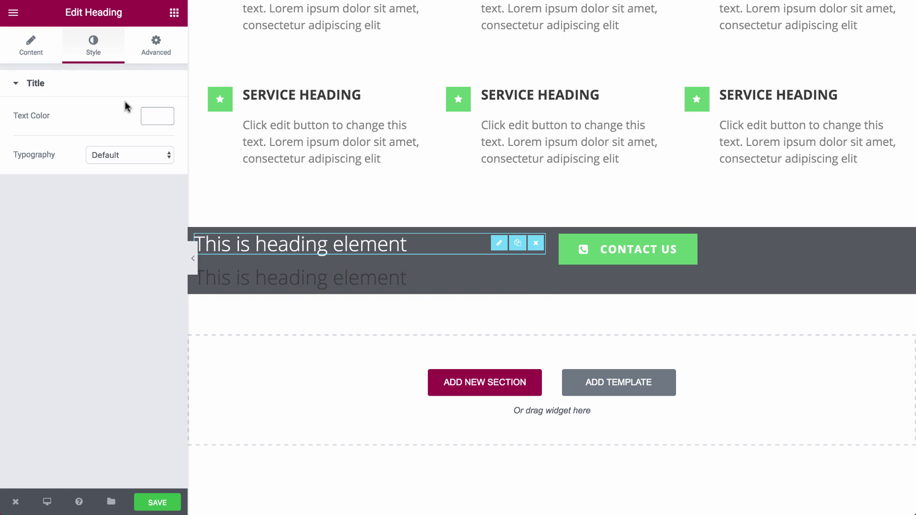
left_click(47, 53)
triple_click(59, 141)
type("Find the exact design you need")
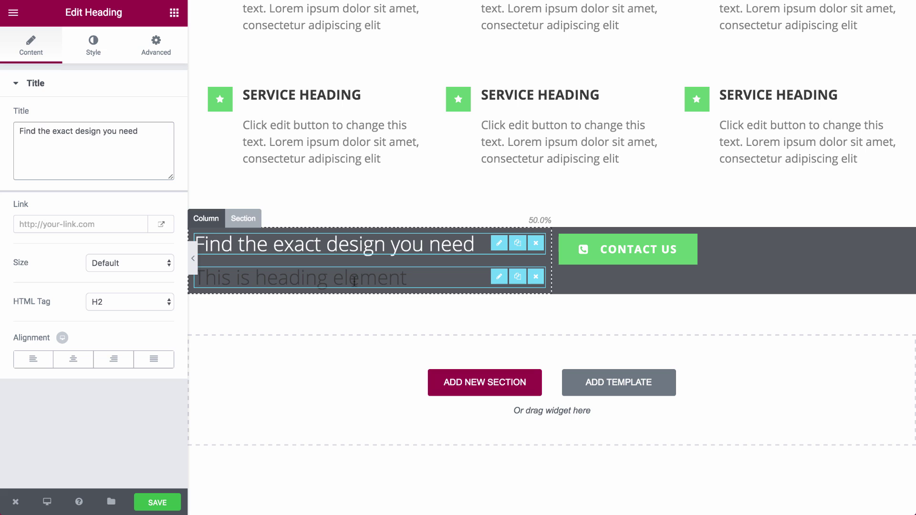
Step: Change the lower heading to "Stay on time and on budget, and still get the most professional service." with HTML tag H5
left_click(306, 281)
triple_click(88, 143)
type("Stay on time and on budget, and still get the most professional service.")
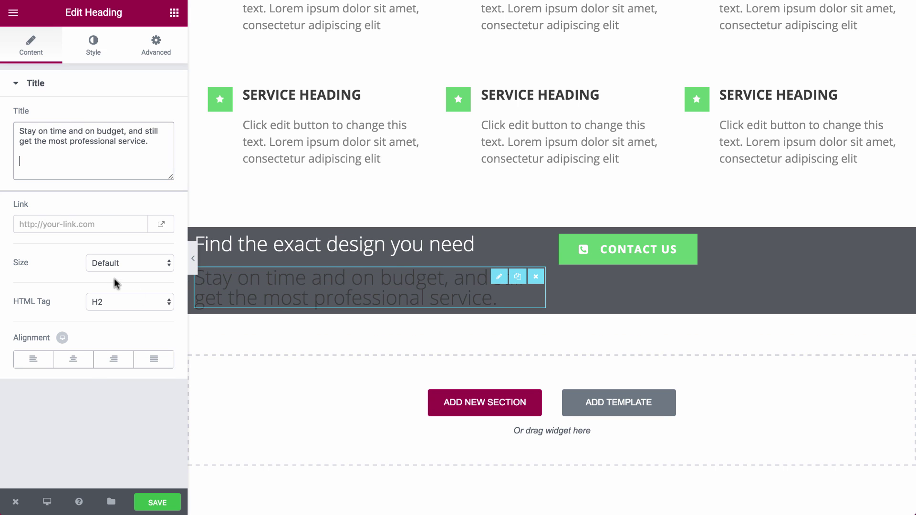
left_click(114, 302)
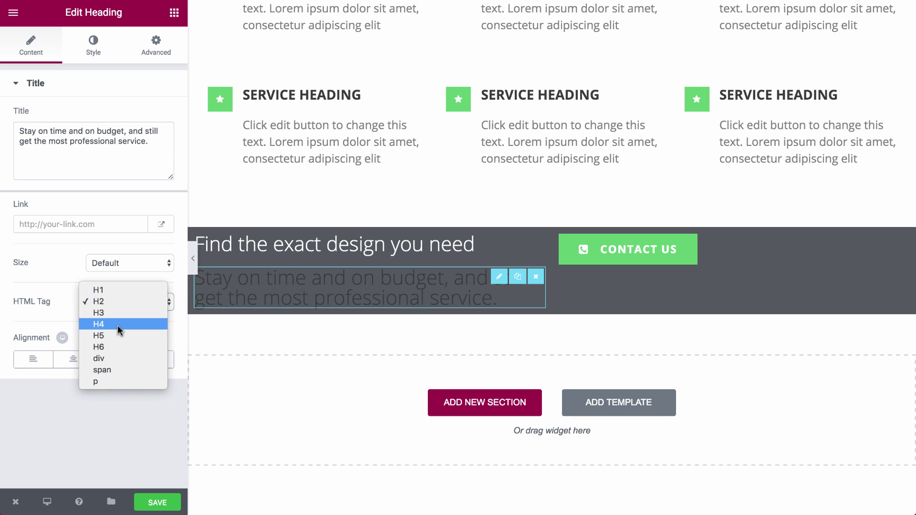
left_click(116, 334)
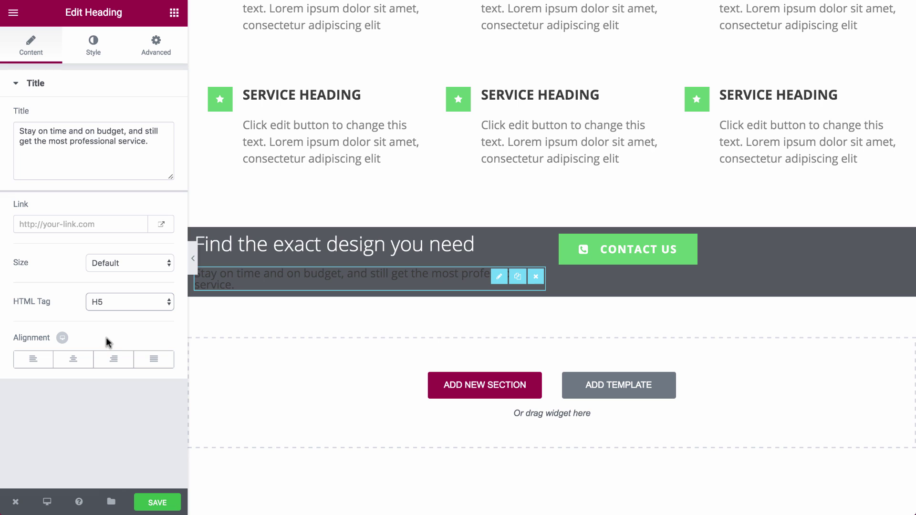
Step: Set the lower heading's text color to light gray #aaaaaa
left_click(93, 48)
left_click(150, 114)
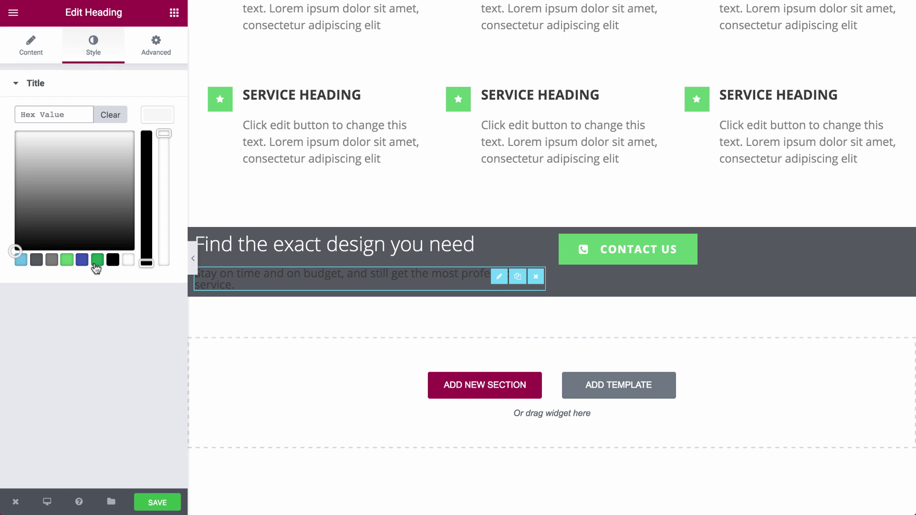
left_click_drag(14, 251, 6, 168)
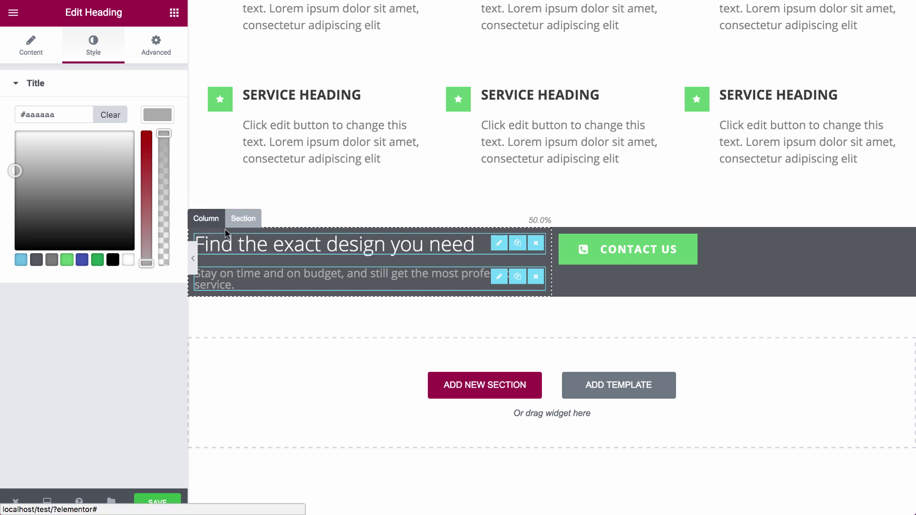
Step: Unlink the dark section's padding values and set its top and bottom padding to 30 px
left_click(243, 219)
left_click(156, 48)
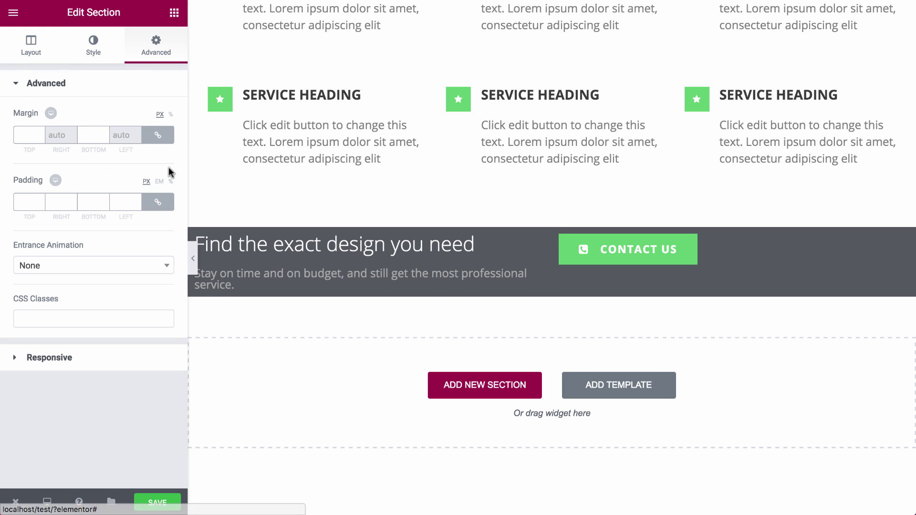
left_click(163, 205)
type("60")
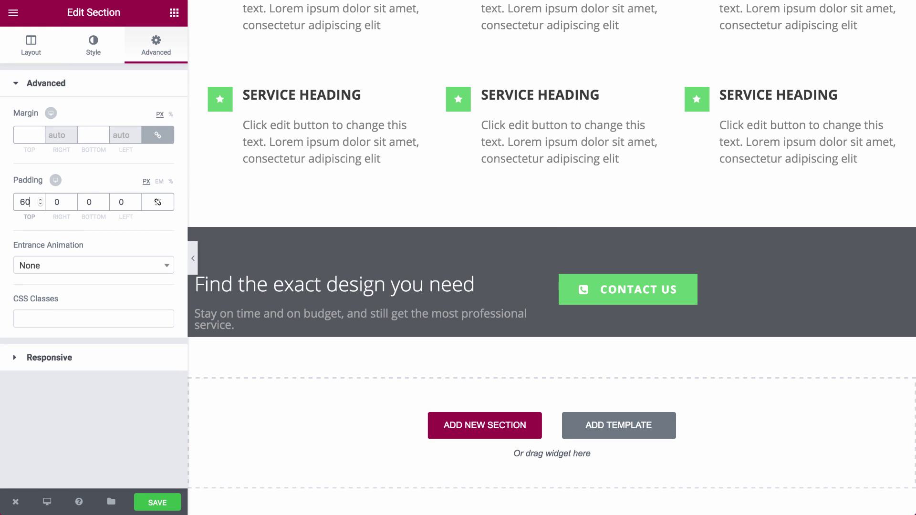
type("30")
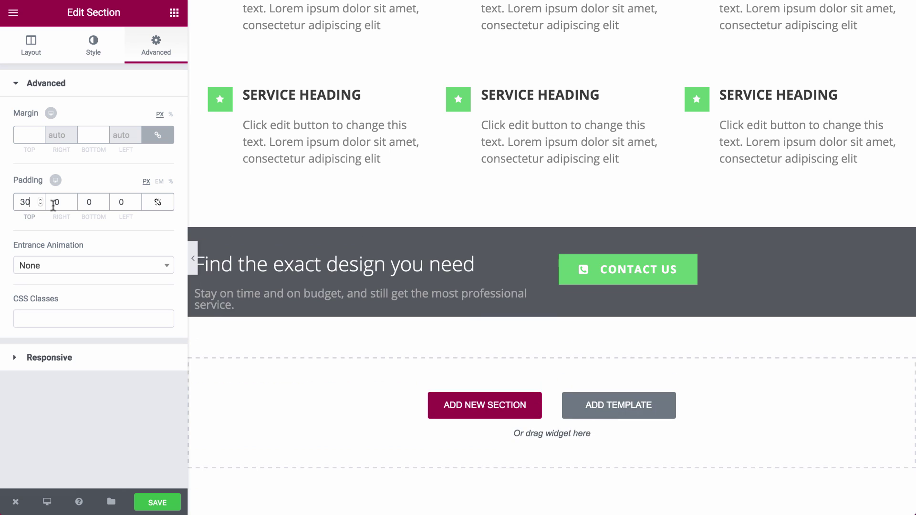
double_click(95, 205)
type("30")
Step: Set the dark section's content position to Middle and widen its left column to 63.7%
left_click(48, 61)
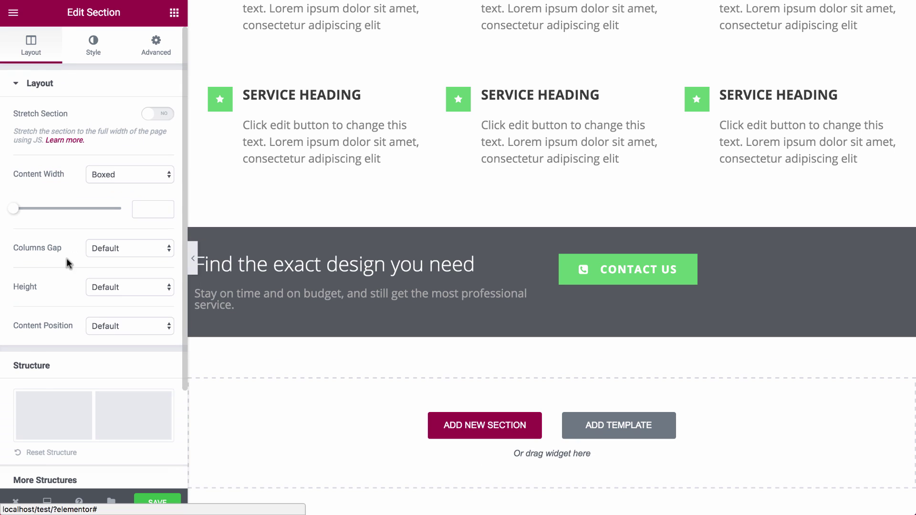
left_click(117, 321)
key("Escape")
left_click(116, 349)
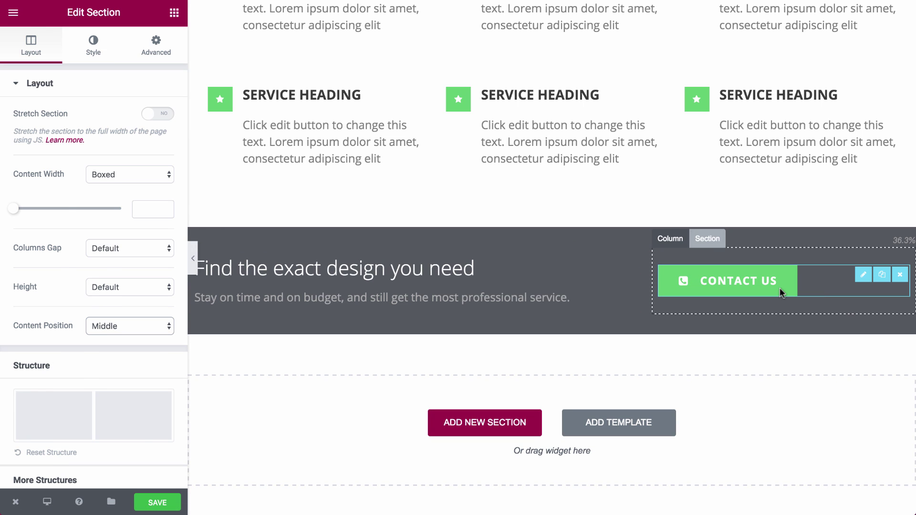
Step: Right-align the Contact Us button and link the dark section's padding values at 30 px on all sides
left_click(820, 292)
left_click(113, 266)
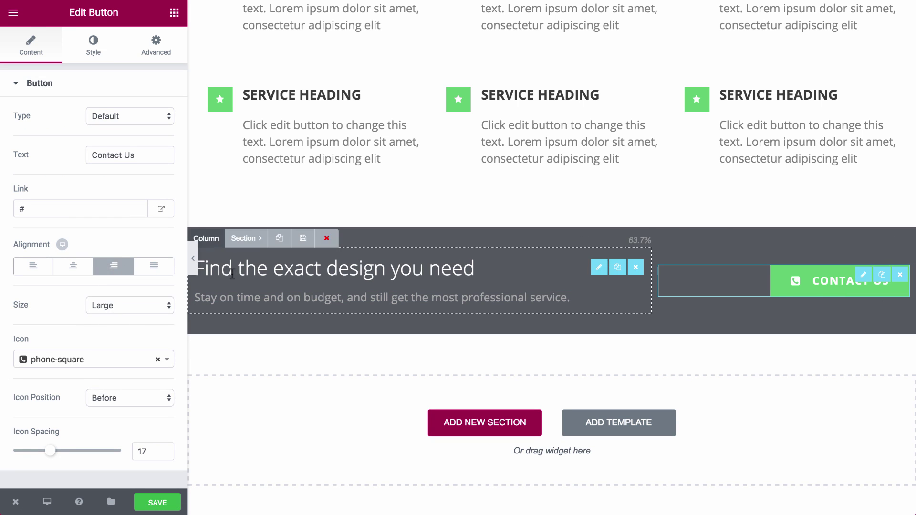
left_click(246, 238)
left_click(156, 47)
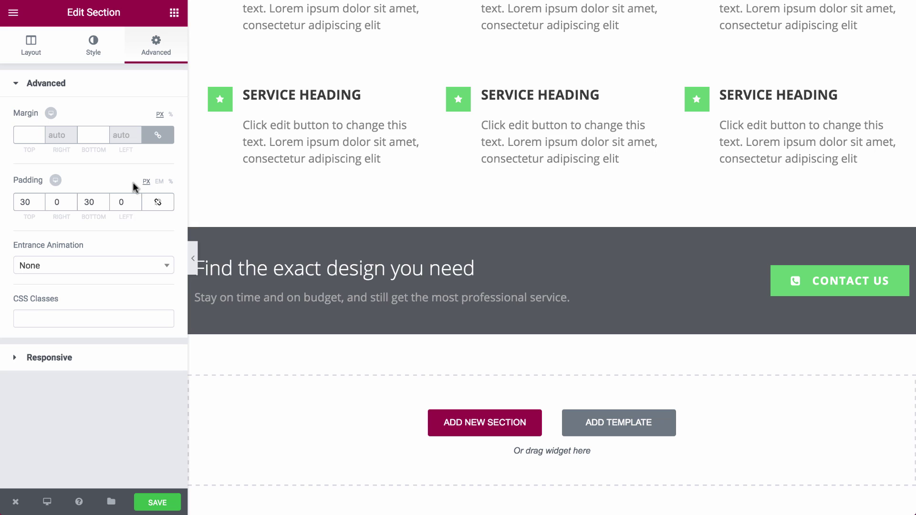
left_click(157, 203)
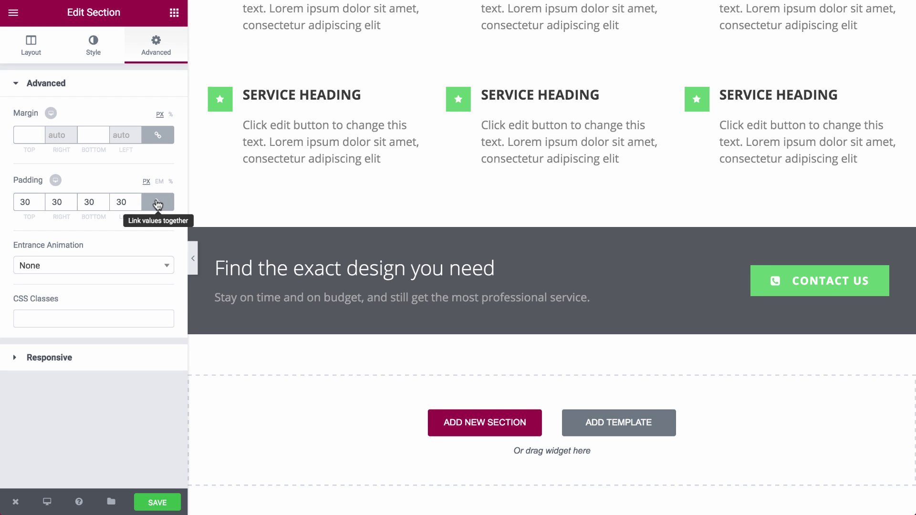
Step: Give the "Find the exact design you need" heading custom typography with a weight of 600
left_click(353, 268)
left_click(72, 55)
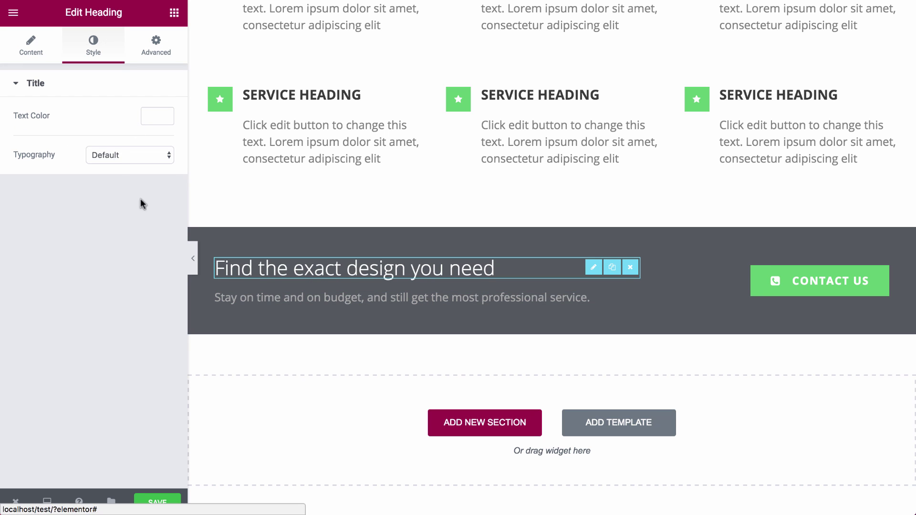
left_click(119, 155)
left_click(115, 167)
left_click(137, 294)
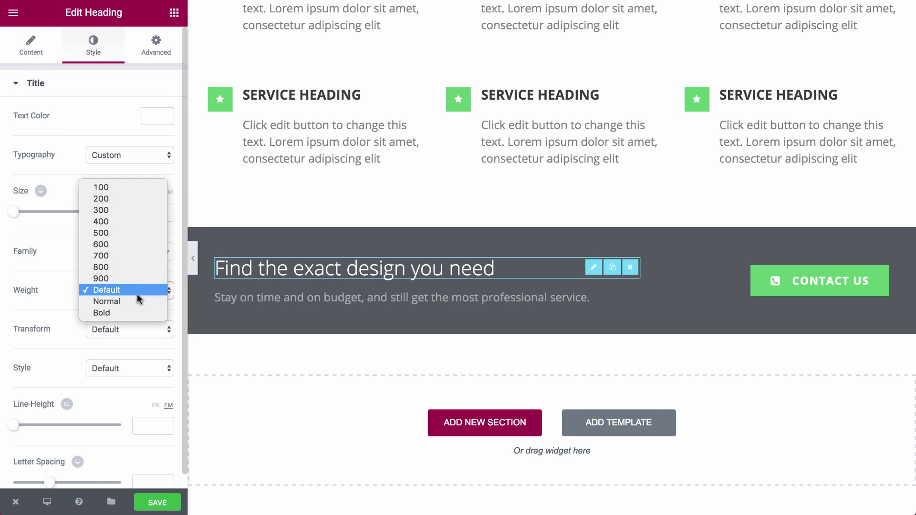
left_click(132, 244)
Step: Set the dark section's lower heading to custom typography at 13 px and preview the page without the editing panel
left_click(381, 298)
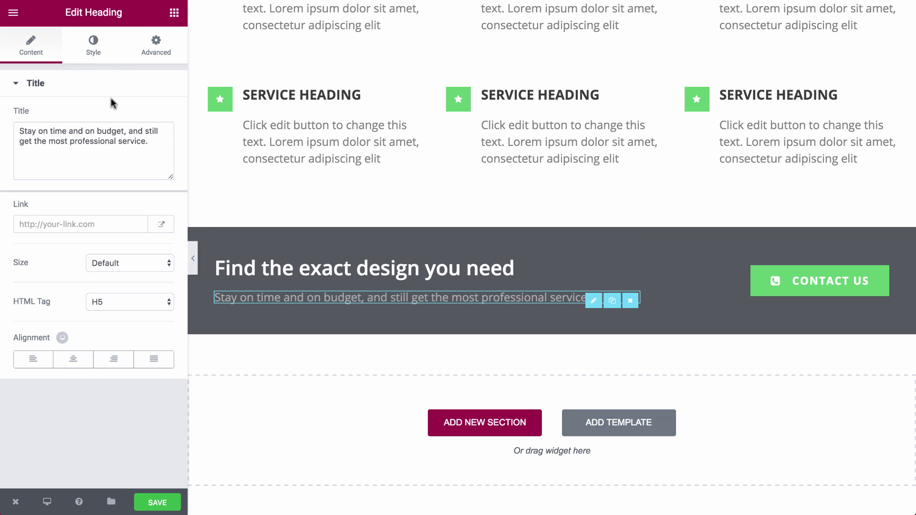
left_click(93, 48)
left_click(120, 155)
left_click(119, 167)
left_click(19, 213)
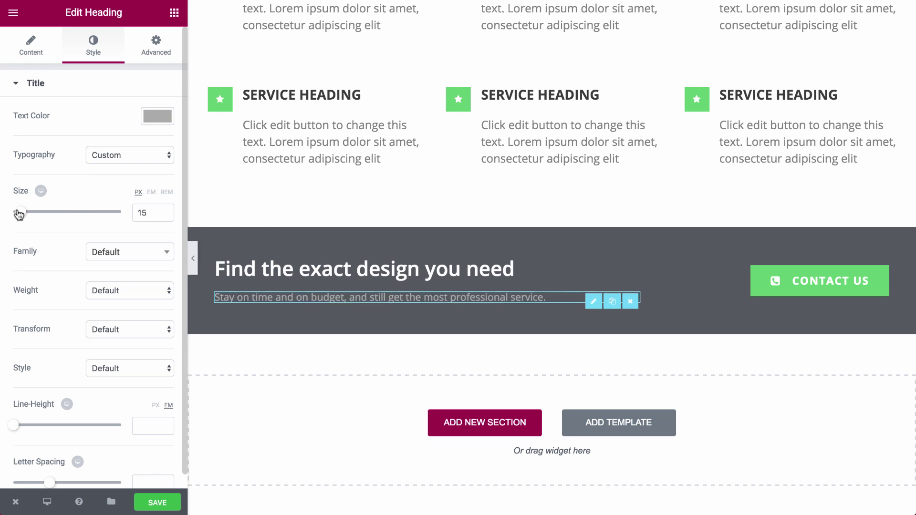
left_click_drag(19, 215, 18, 215)
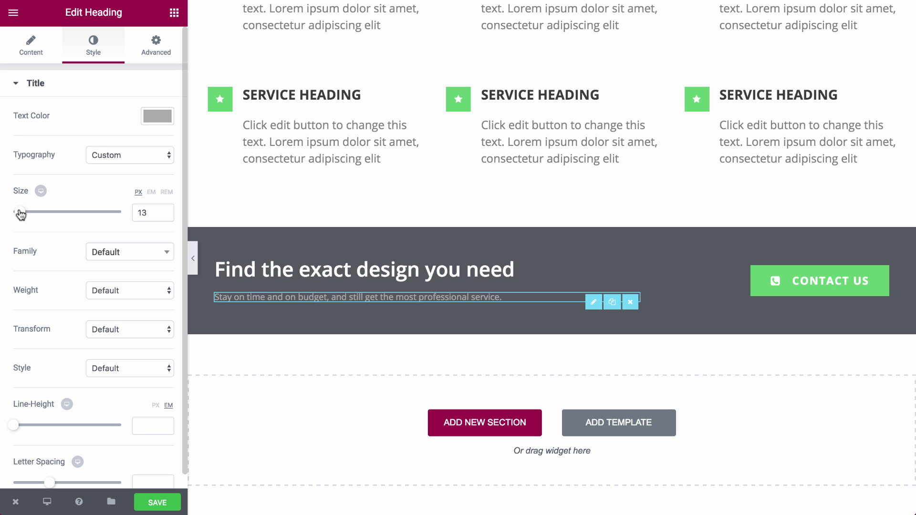
left_click(193, 258)
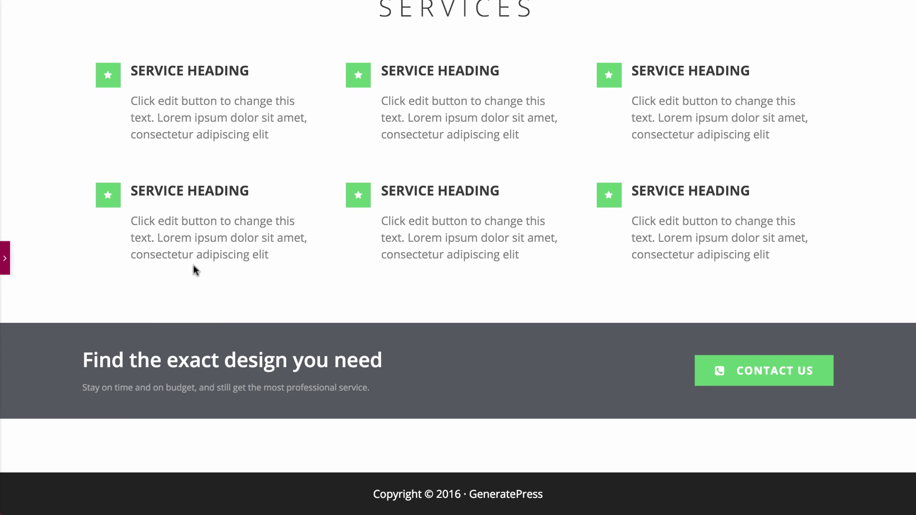
left_click(6, 257)
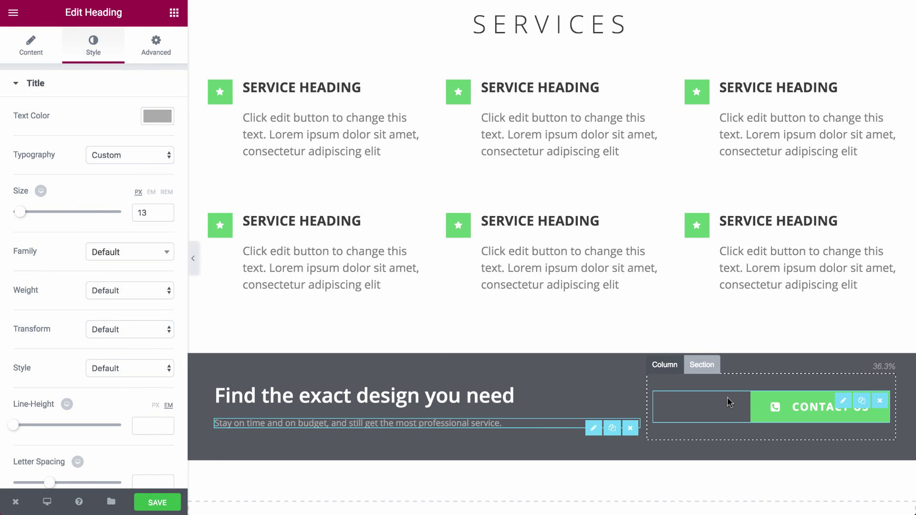
Step: Set the Contact Us button's size to XL
left_click(728, 397)
left_click(115, 308)
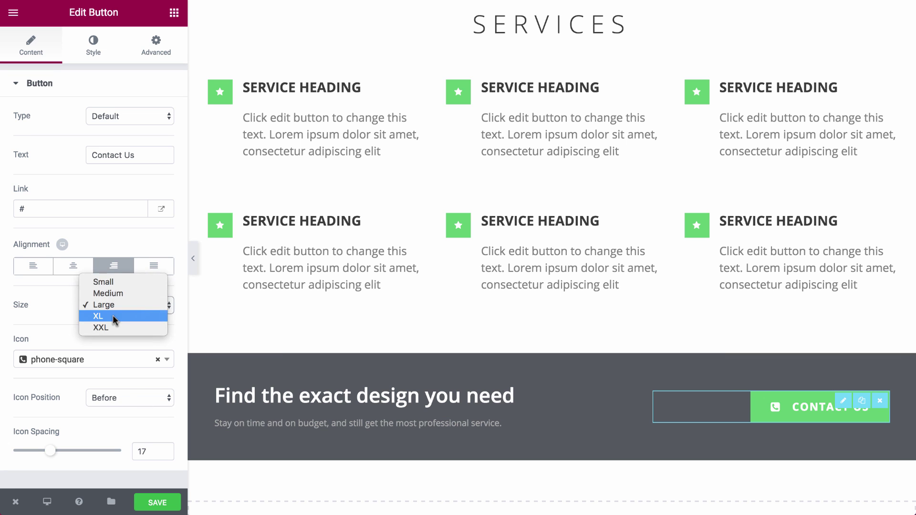
left_click(114, 316)
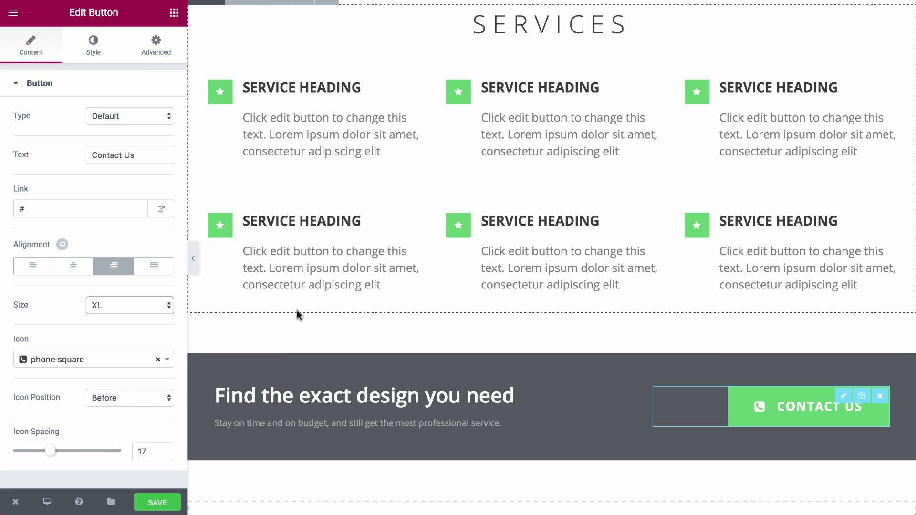
Step: Set the dark section's linked padding to 40 px on all sides
scroll(298, 315, "down", 4)
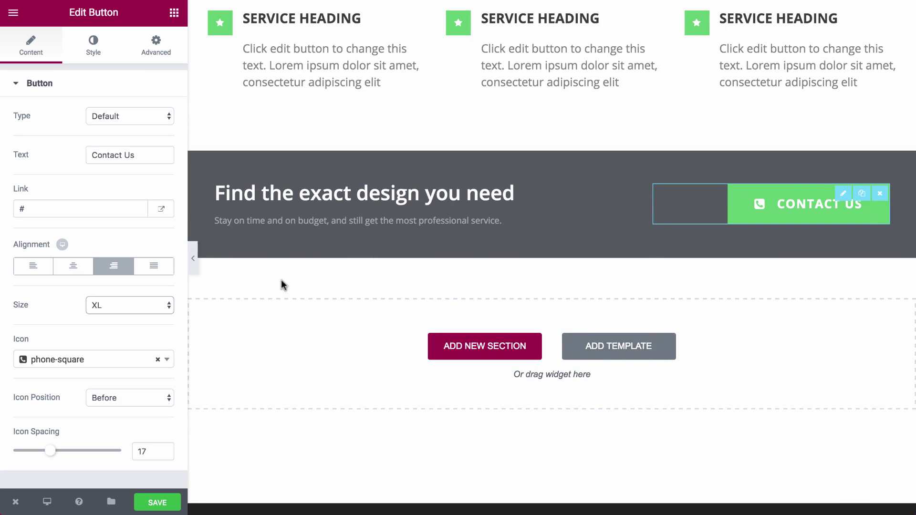
left_click(256, 166)
left_click(156, 48)
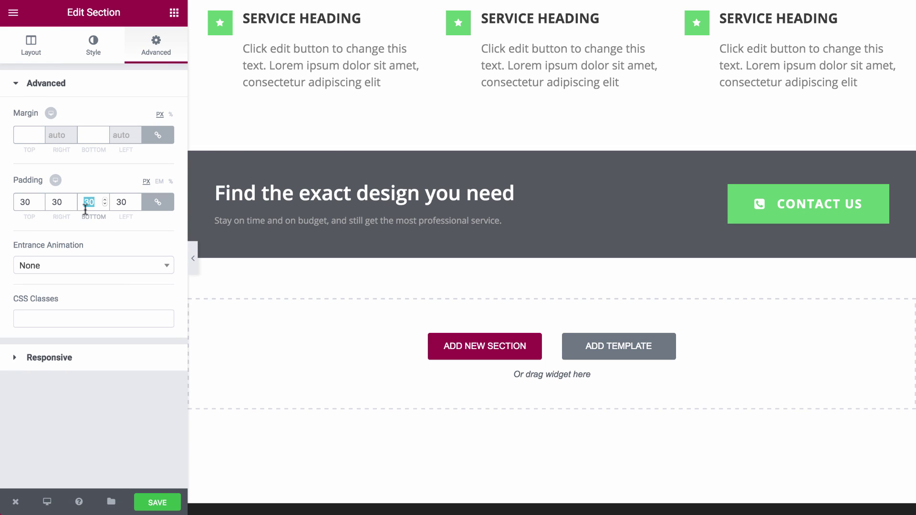
type("40")
Step: Add a new single-column section below the dark call-to-action section
left_click(174, 13)
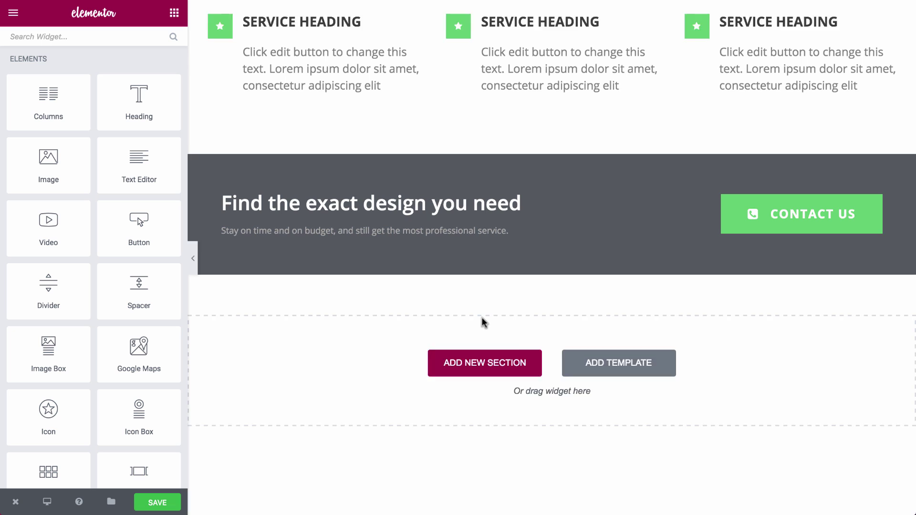
scroll(484, 321, "down", 1)
left_click(528, 316)
left_click(402, 350)
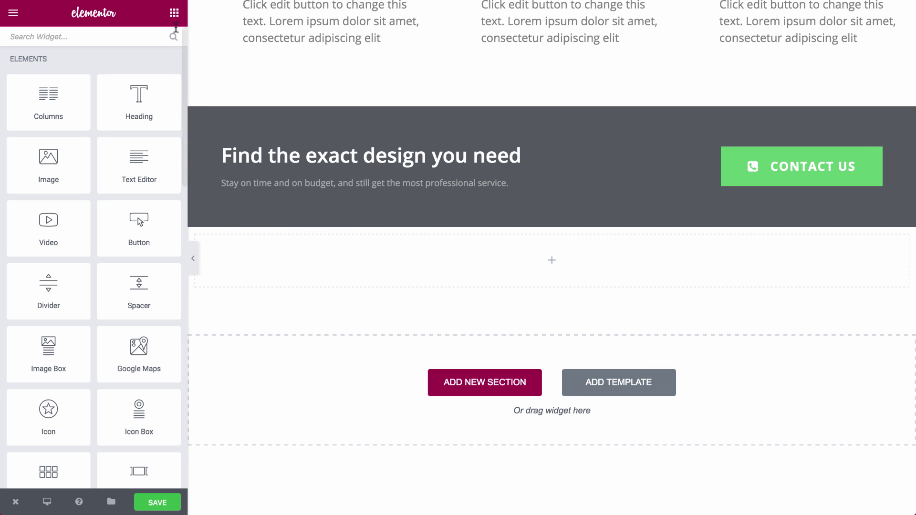
Step: Unlink the new section's padding values and set its top and bottom padding to 50 px
left_click(242, 217)
left_click(156, 45)
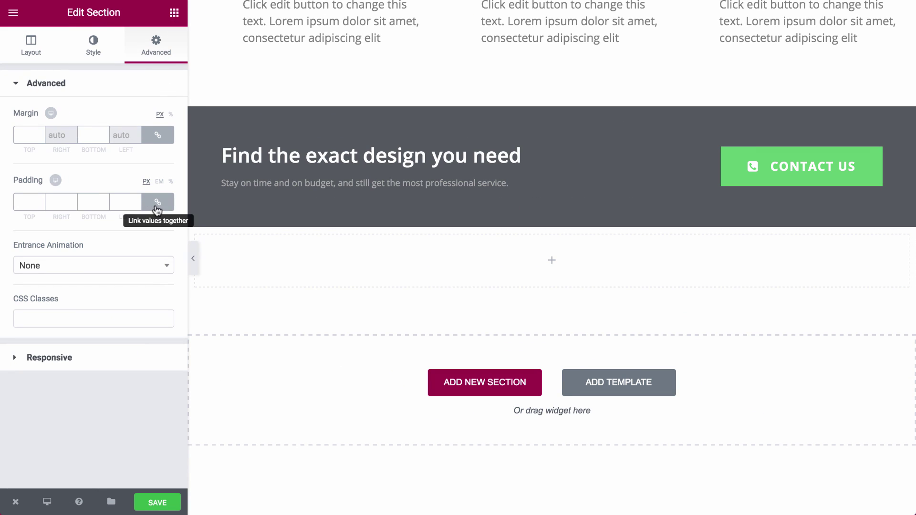
left_click(30, 202)
type("50")
left_click(89, 203)
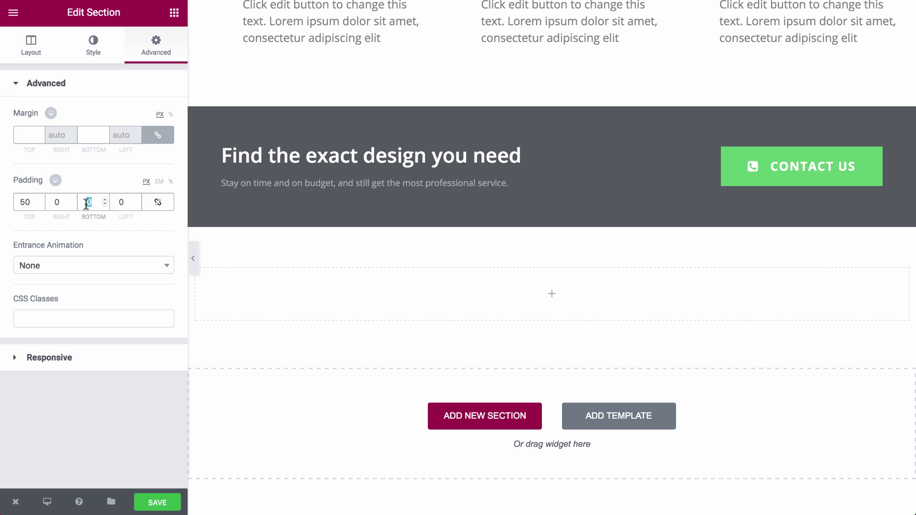
type("50")
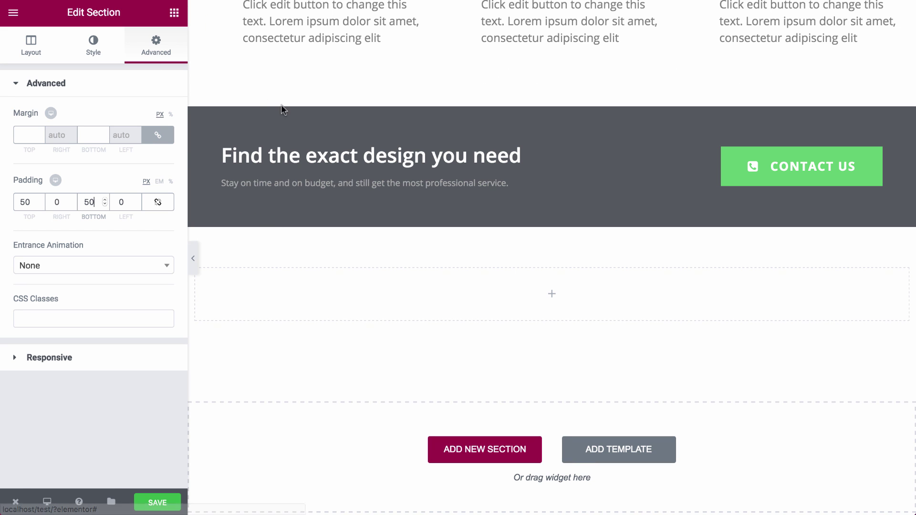
Step: Duplicate the Services heading into the new section and retitle the copy Pricing
scroll(382, 120, "up", 8)
left_click(882, 152)
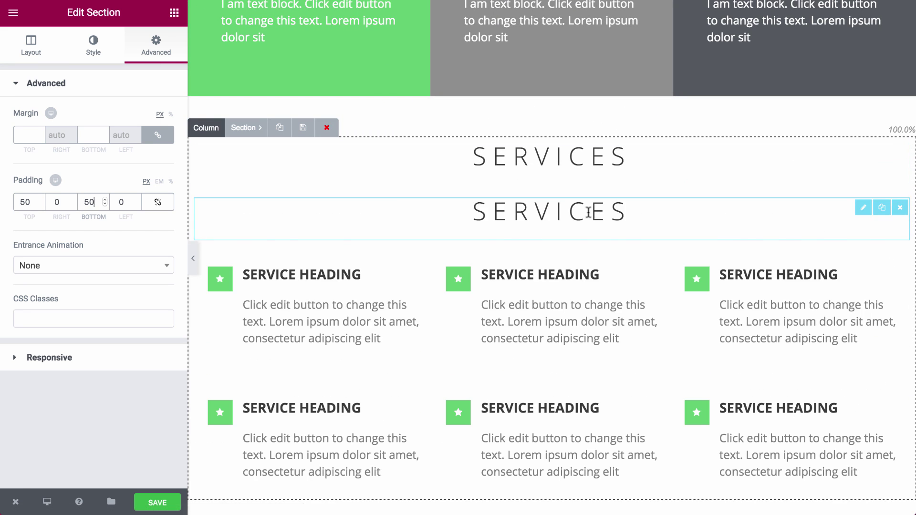
left_click_drag(591, 211, 544, 499)
scroll(564, 301, "down", 3)
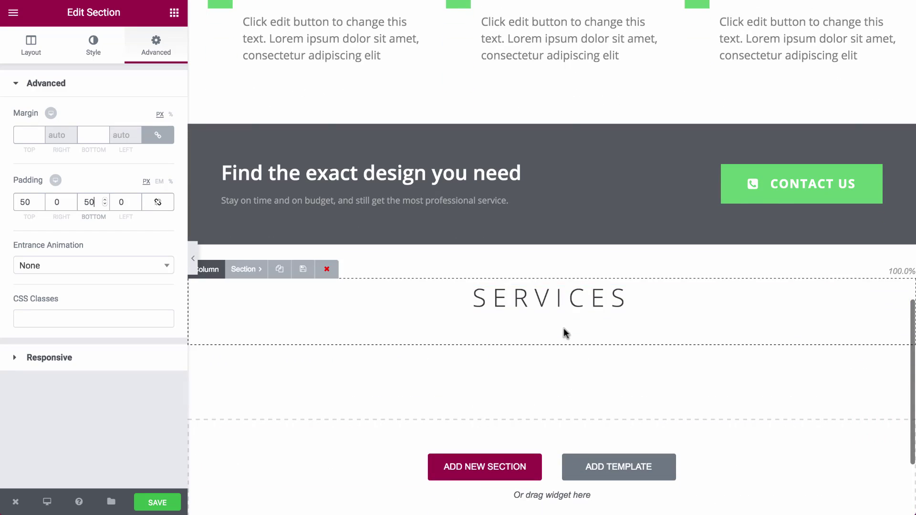
left_click(565, 301)
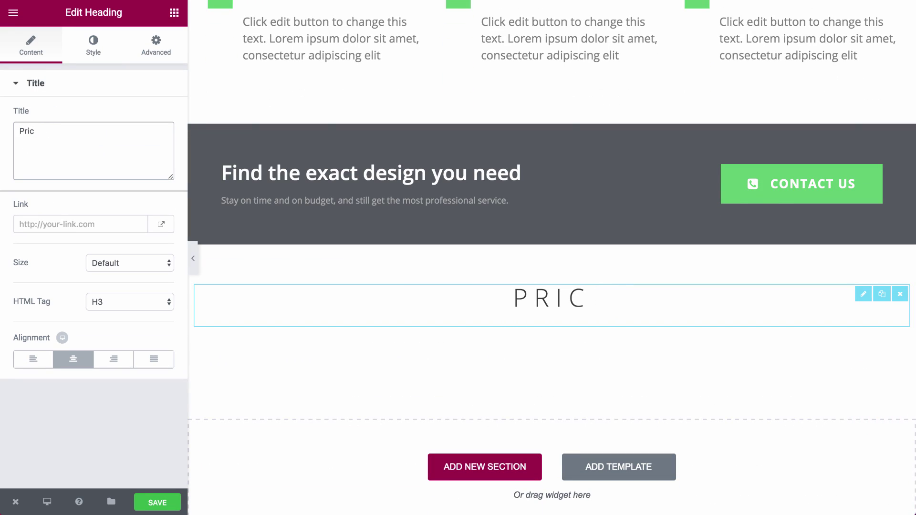
Step: Place a two-column inner section below the Pricing heading
scroll(327, 262, "down", 3)
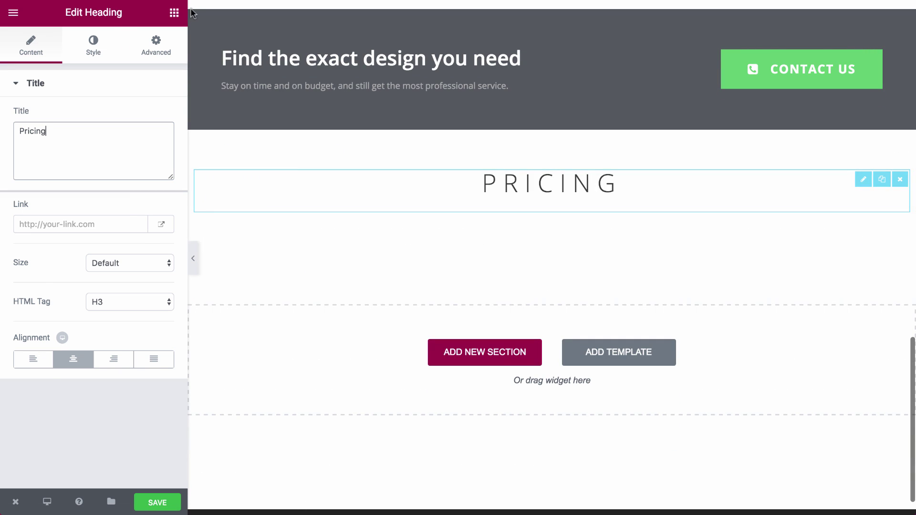
left_click(174, 12)
left_click_drag(45, 95, 527, 201)
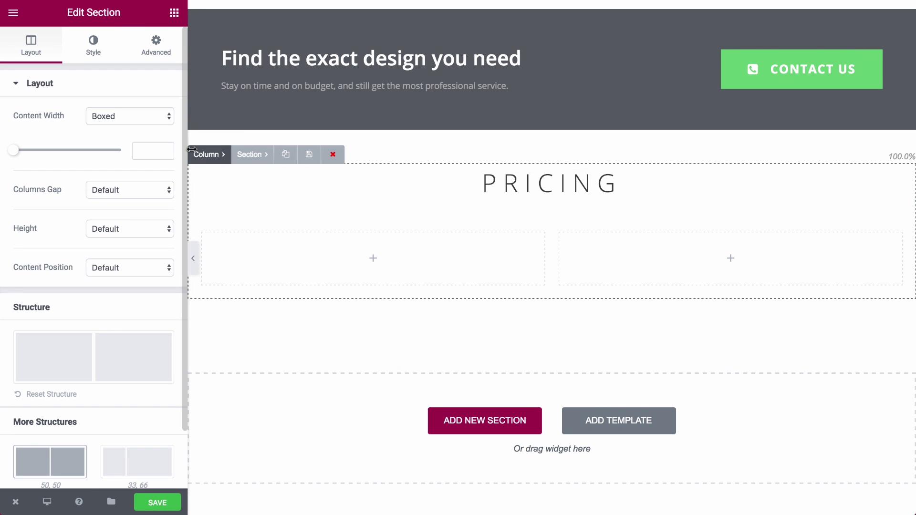
Step: Add a centered H3 heading reading $49 to the left pricing column
left_click(174, 13)
left_click_drag(138, 100, 352, 251)
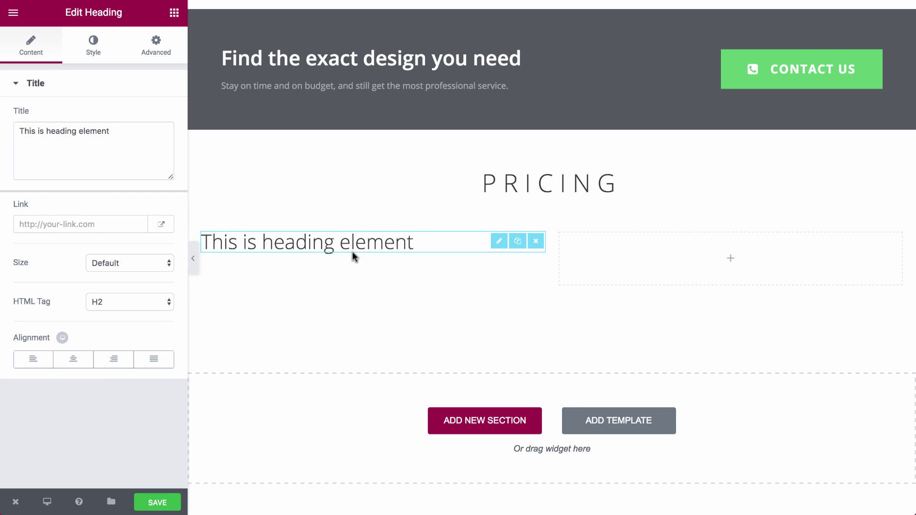
left_click(73, 359)
left_click(110, 302)
left_click(110, 312)
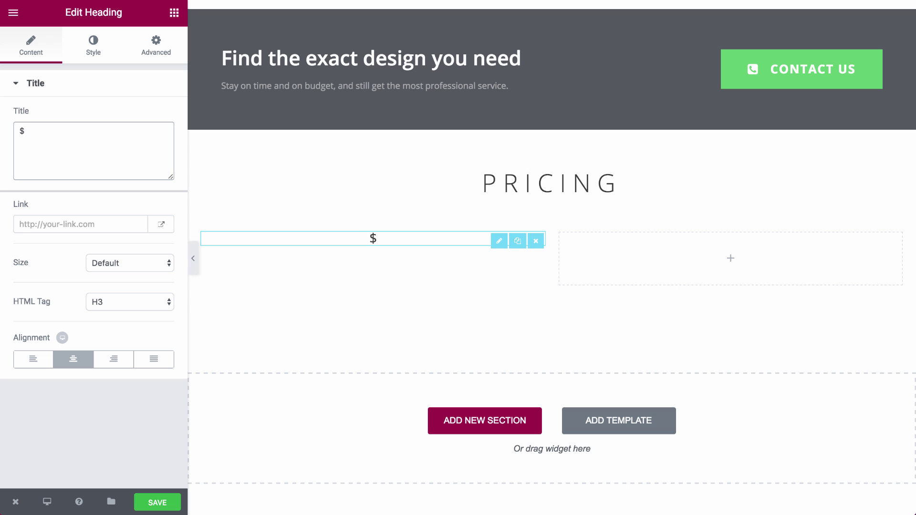
Step: Add a centered H4 heading reading Silver below the $49 heading
left_click(174, 13)
left_click_drag(139, 100, 379, 244)
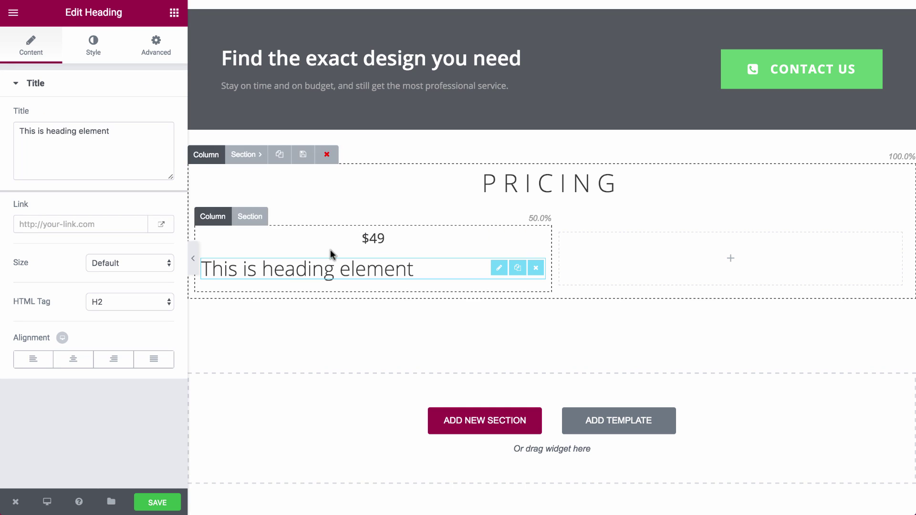
left_click(112, 302)
left_click(114, 320)
left_click(73, 359)
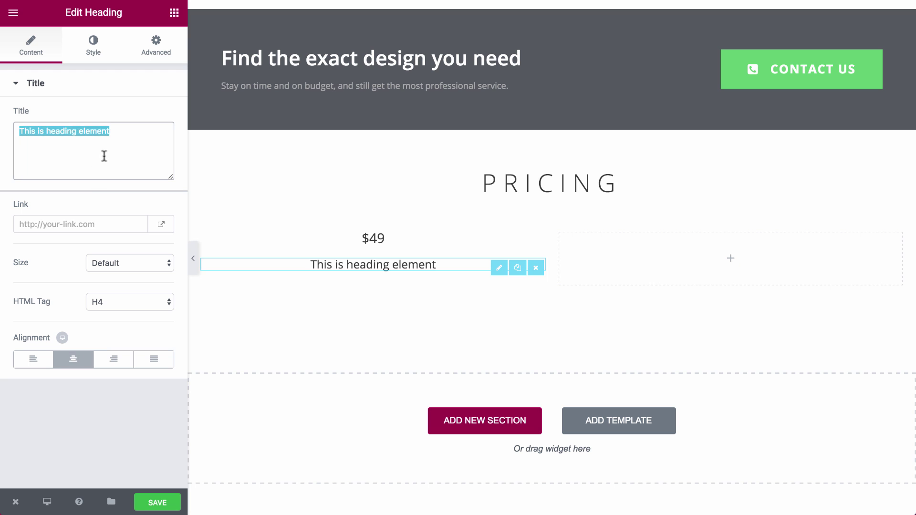
Step: Add a centered text block below the Silver heading, with its placeholder text cut off after "Lorem ipsum dolor sit amet"
left_click(174, 12)
left_click_drag(146, 163, 372, 282)
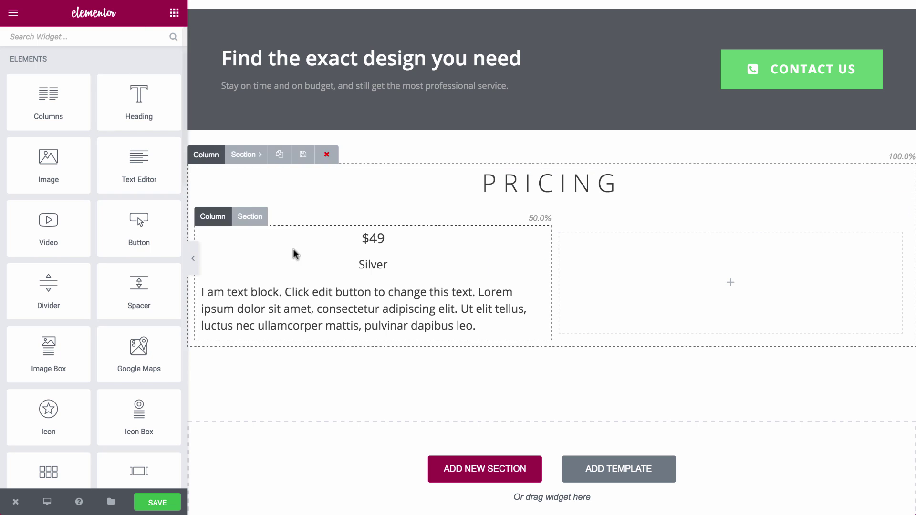
left_click(285, 292)
left_click_drag(148, 286, 170, 331)
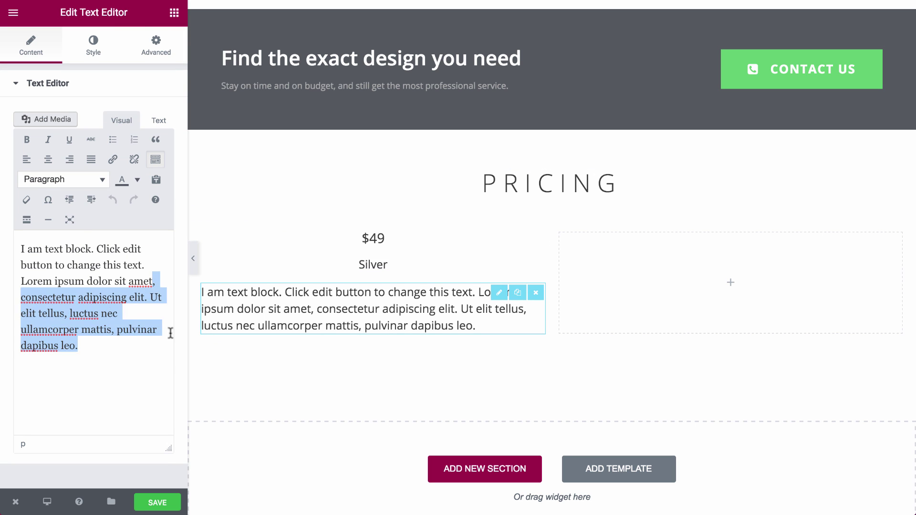
key("BackSpace")
left_click(93, 46)
left_click(77, 134)
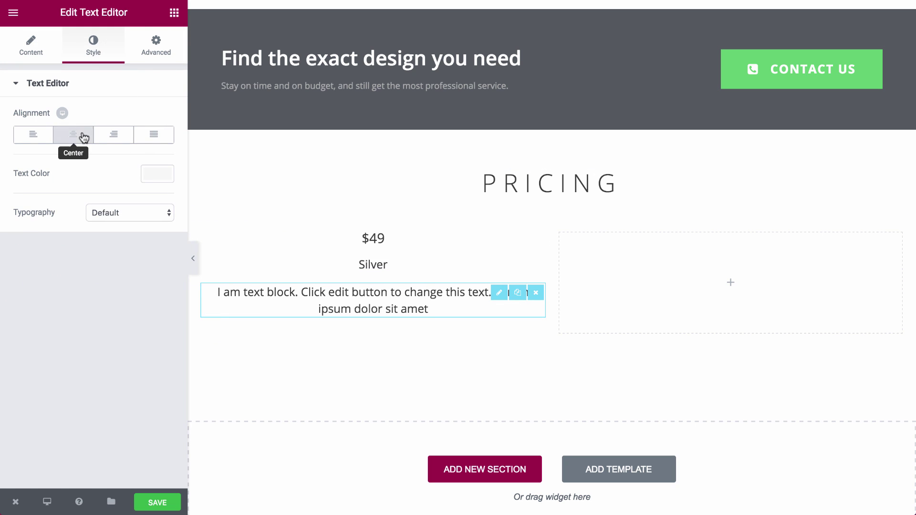
Step: Add a centered button labeled Buy Now below the pricing text block
left_click(174, 12)
left_click_drag(137, 220, 372, 322)
left_click(72, 268)
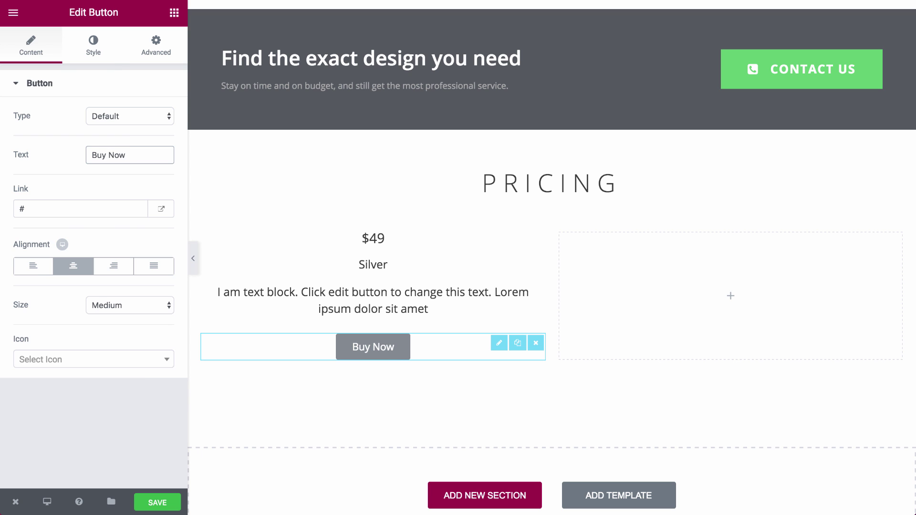
Step: Give the Buy Now button a green #61ce70 background and set its border radius to 0 on all corners
left_click(93, 45)
left_click(155, 192)
left_click(67, 338)
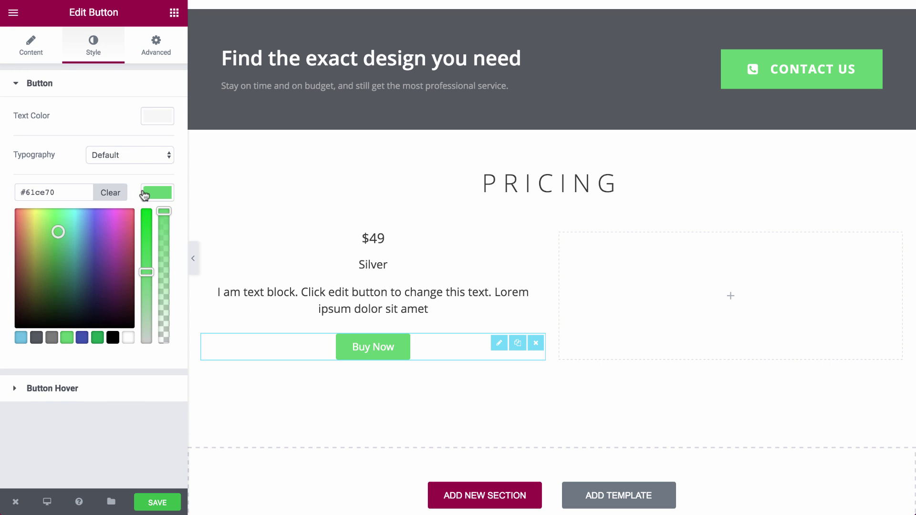
left_click(144, 195)
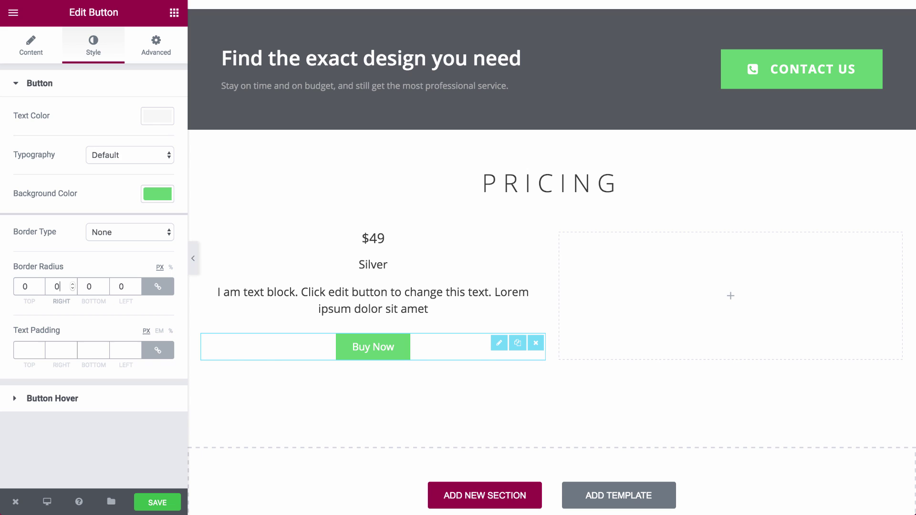
Step: Give the $49 heading custom typography with bold weight and a much larger font size
left_click(373, 238)
left_click(96, 47)
left_click(130, 155)
left_click(128, 165)
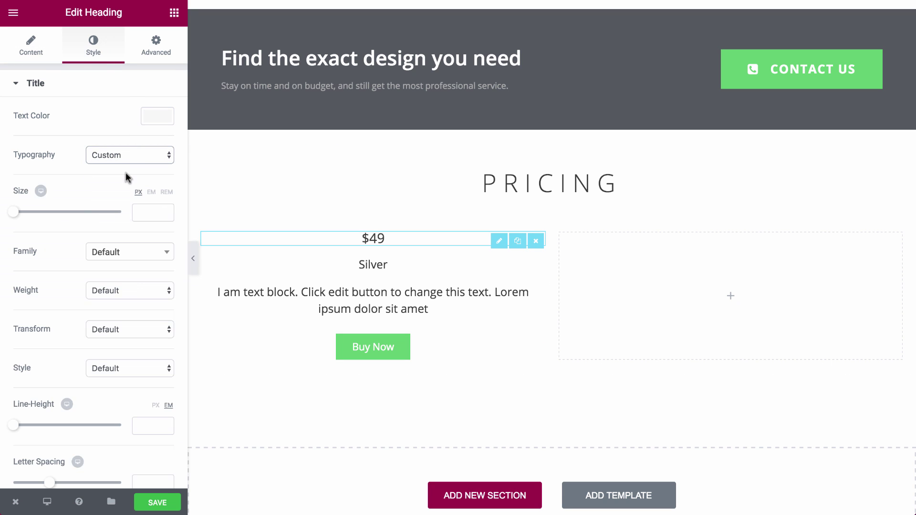
left_click(113, 290)
left_click(108, 312)
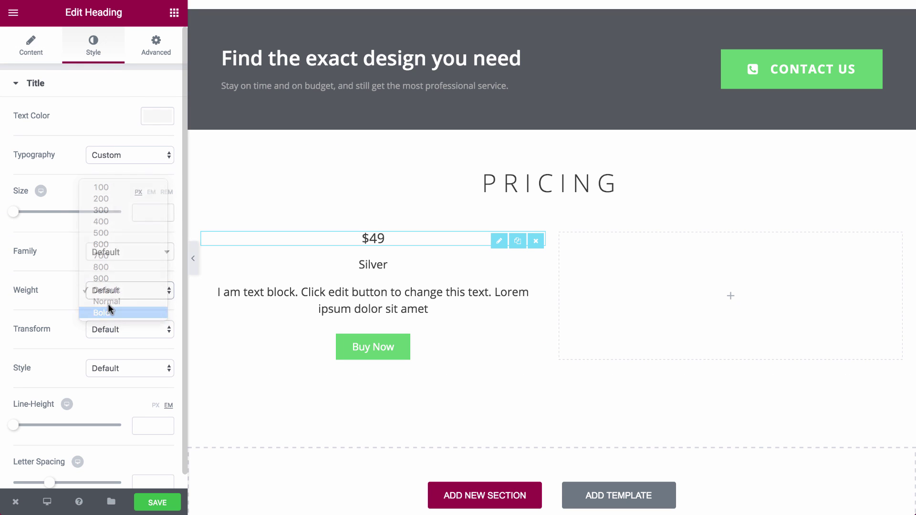
left_click_drag(13, 212, 47, 212)
Step: Give the Silver heading custom typography with the Uppercase text transform
left_click(415, 296)
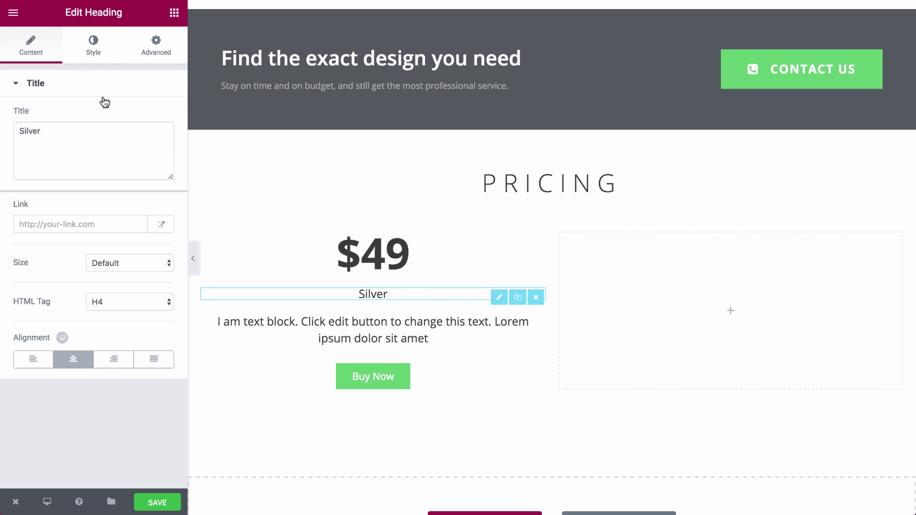
left_click(93, 45)
left_click(122, 162)
left_click(121, 167)
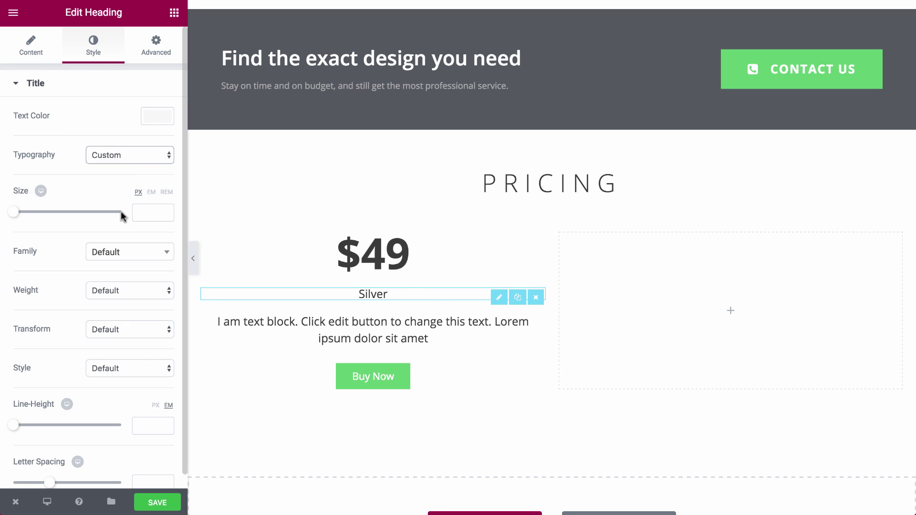
left_click(122, 330)
left_click(126, 341)
Step: Duplicate the finished Silver pricing column twice and delete the empty column beside the copies
left_click(206, 216)
left_click(249, 216)
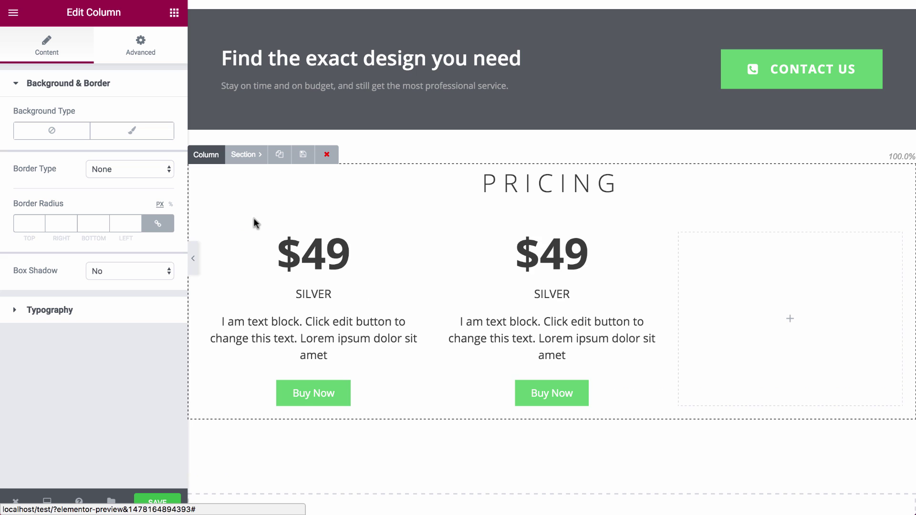
left_click(249, 216)
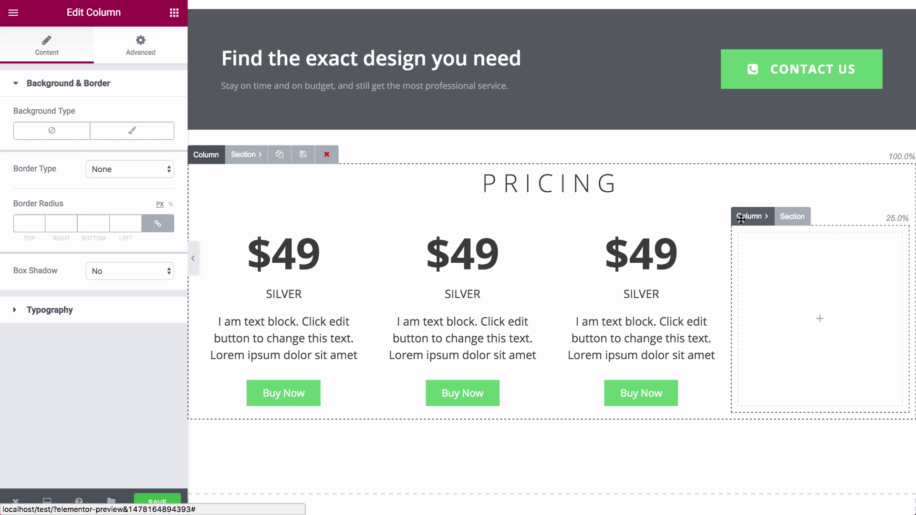
left_click(833, 217)
left_click(531, 230)
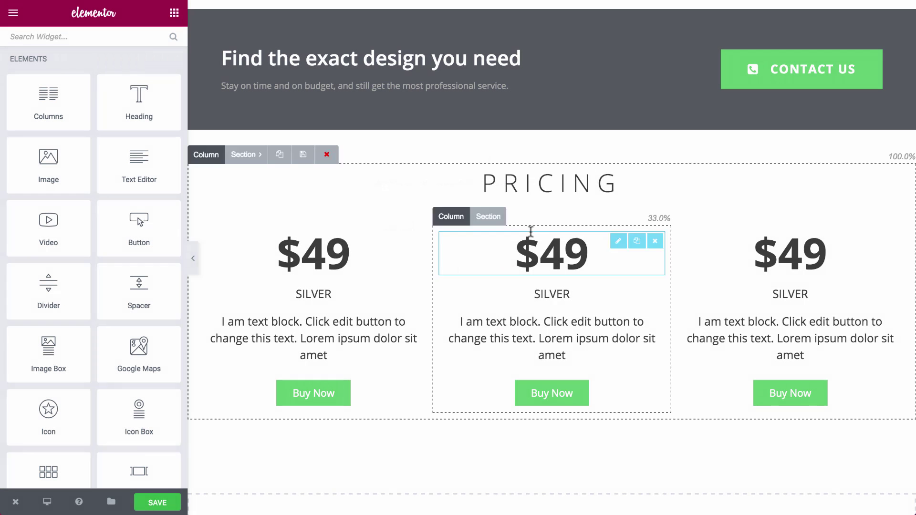
Step: Retitle the middle pricing column Gold with a price of $79, and the last column Bronze with a price of $99
left_click(557, 292)
left_click(71, 147)
type("Gold")
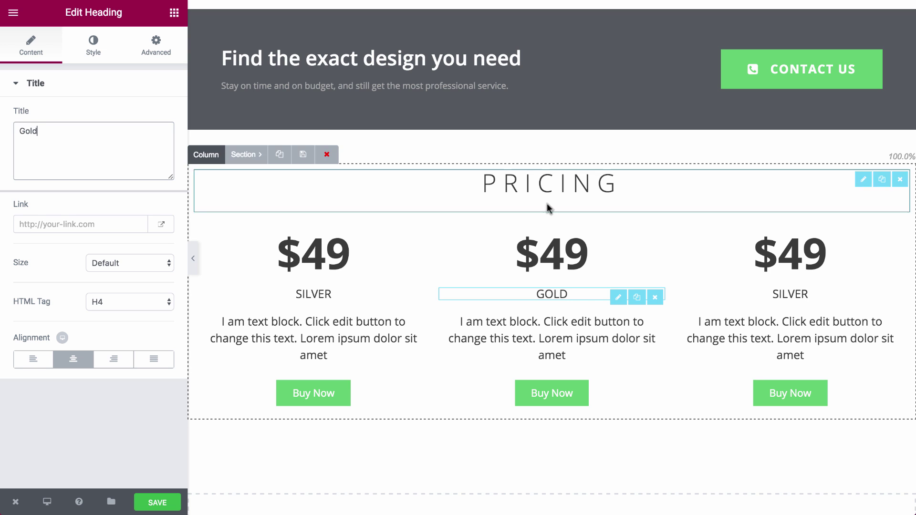
left_click(446, 241)
type("7")
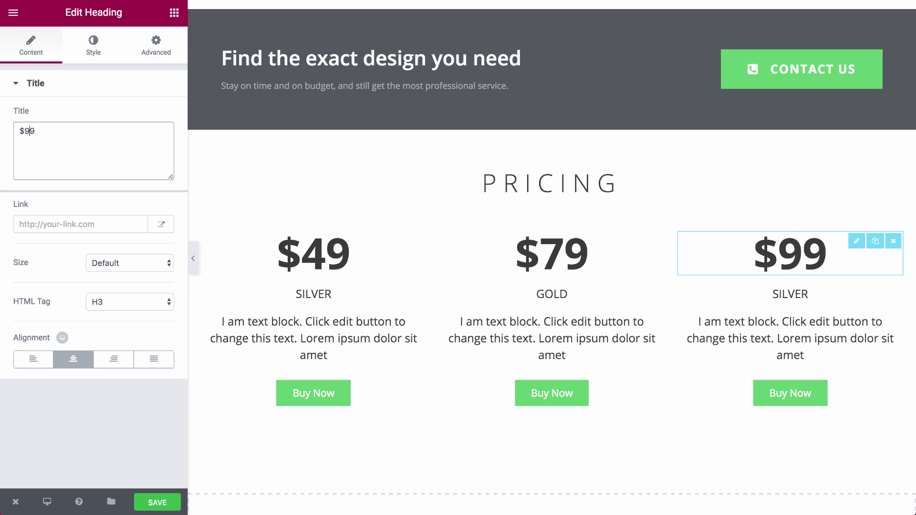
left_click(803, 294)
triple_click(162, 153)
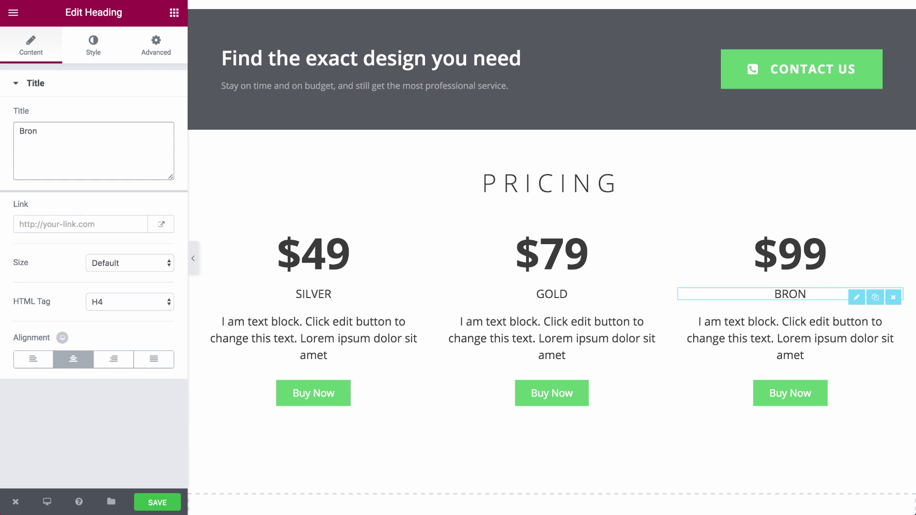
Step: Give the Silver column's Buy Now button custom typography with Uppercase transform and Bold weight
left_click(362, 391)
left_click(88, 47)
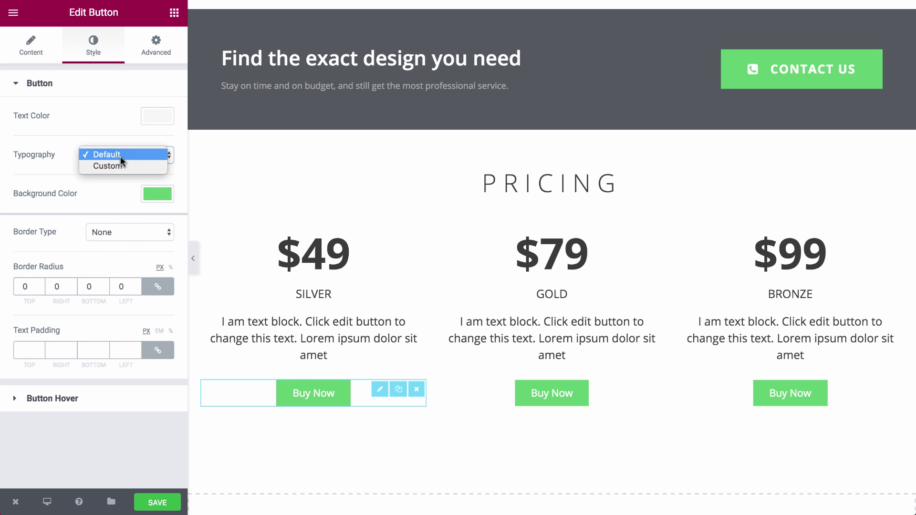
left_click(121, 165)
left_click(112, 334)
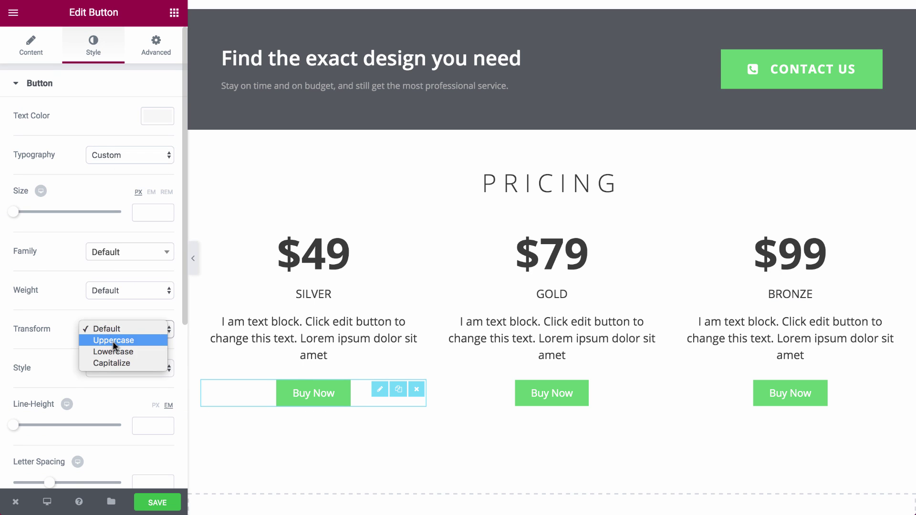
left_click(113, 342)
left_click(126, 296)
left_click(125, 313)
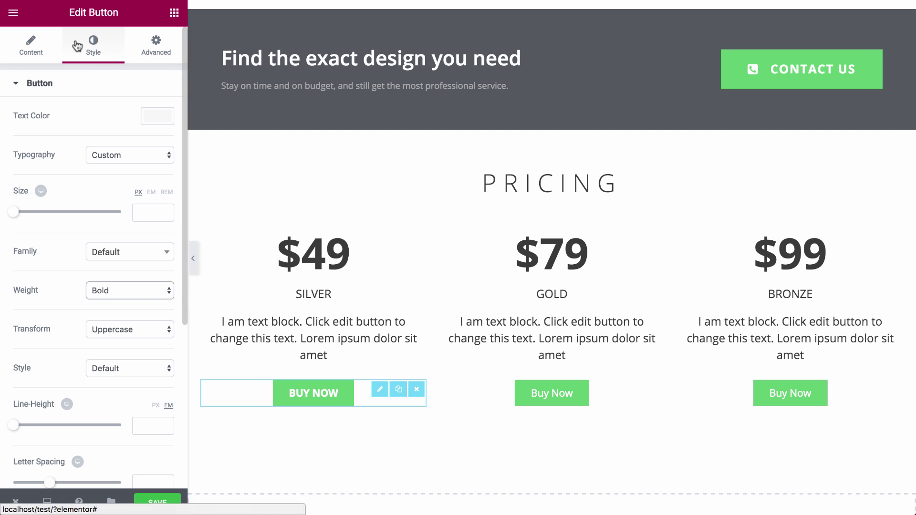
Step: Set the Silver button's hover background to black #000000 and replace the Gold and Bronze buttons with copies of it
left_click(89, 86)
left_click(87, 119)
left_click(168, 196)
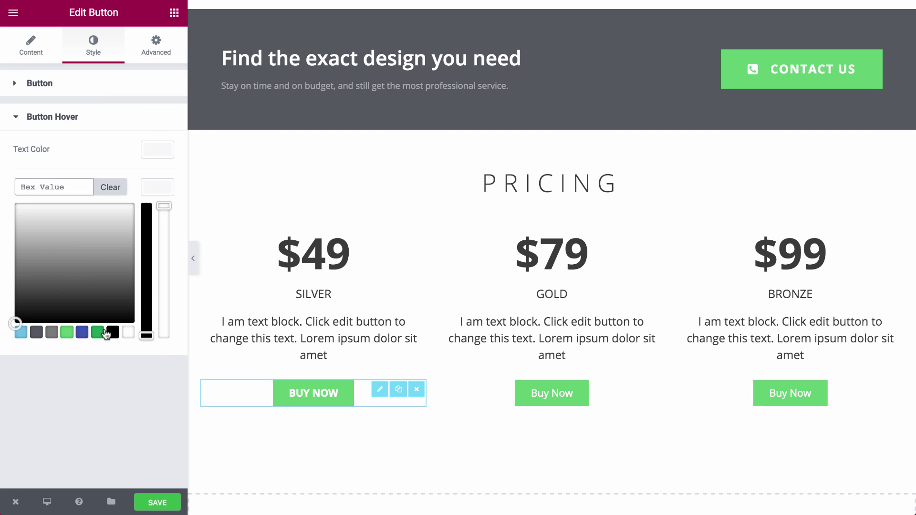
left_click(112, 332)
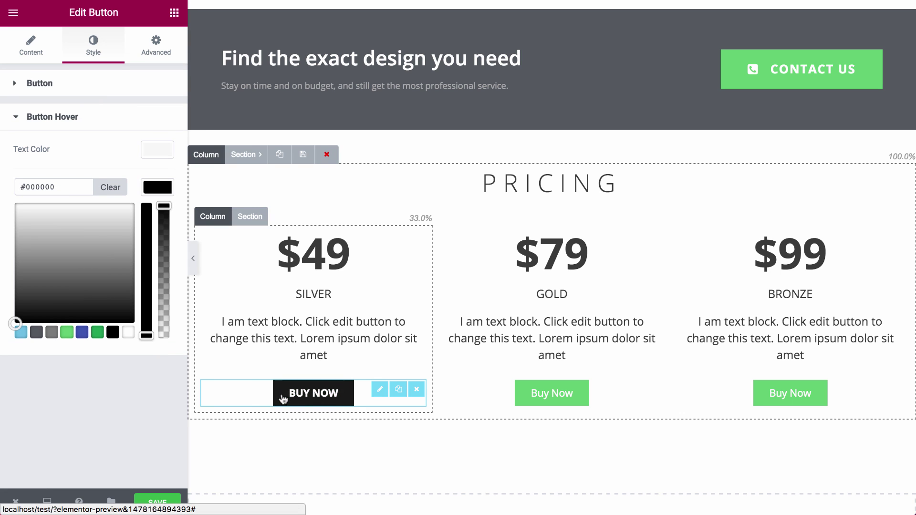
left_click(408, 433)
Step: Give the Gold column a solid #cccccc border with a width of 1 on its right and left sides only
left_click(452, 219)
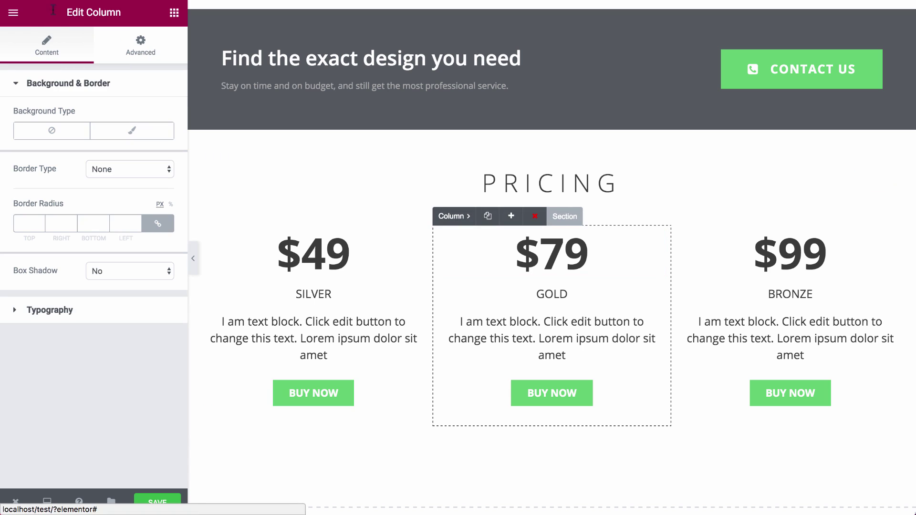
left_click(150, 169)
left_click(145, 175)
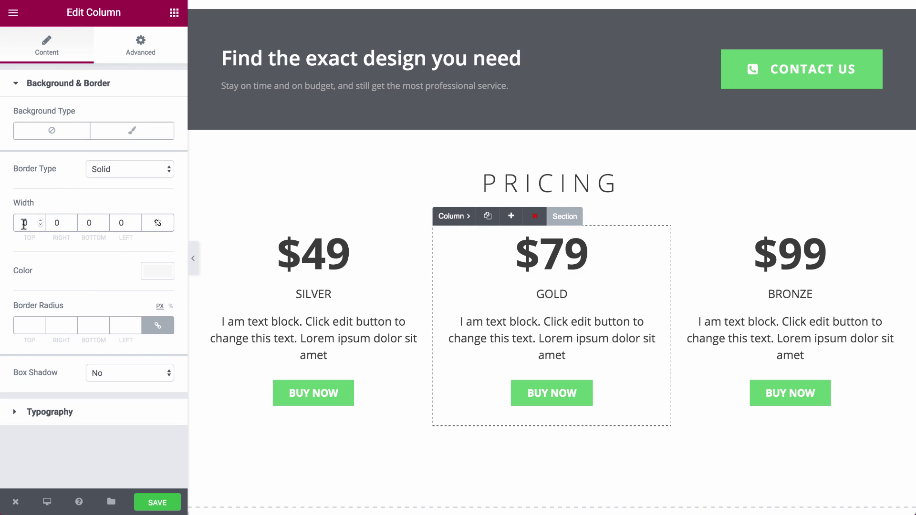
left_click(56, 223)
type("1")
left_click(120, 223)
type("1")
left_click(151, 276)
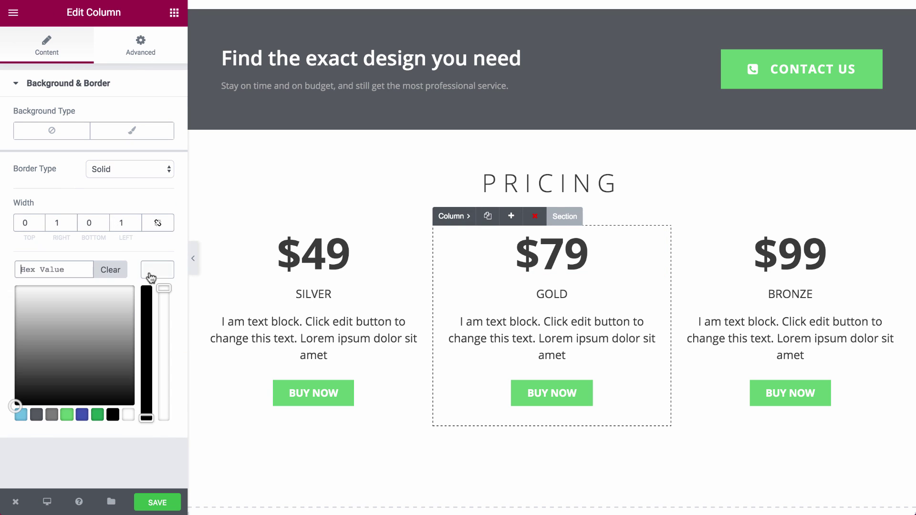
left_click_drag(19, 397, 10, 305)
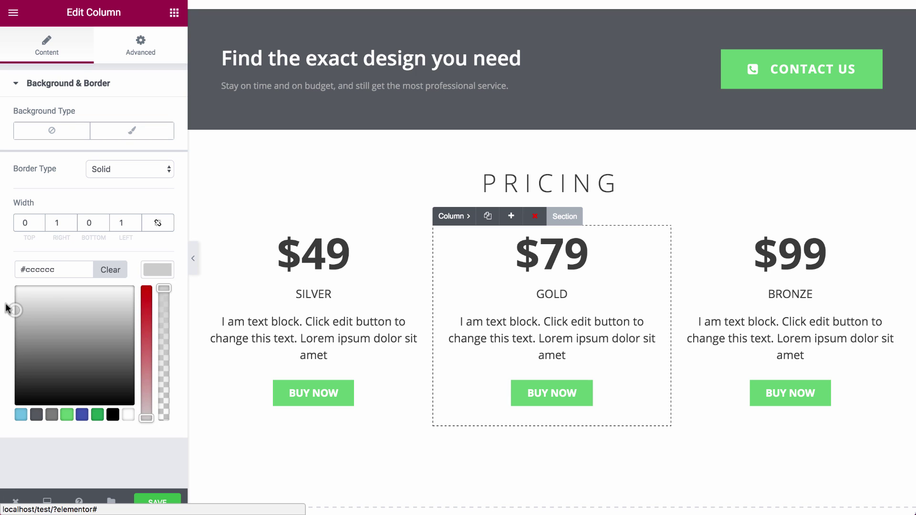
left_click(157, 269)
Step: Set the columns gap of the inner section holding the three pricing columns to Wider
left_click(250, 215)
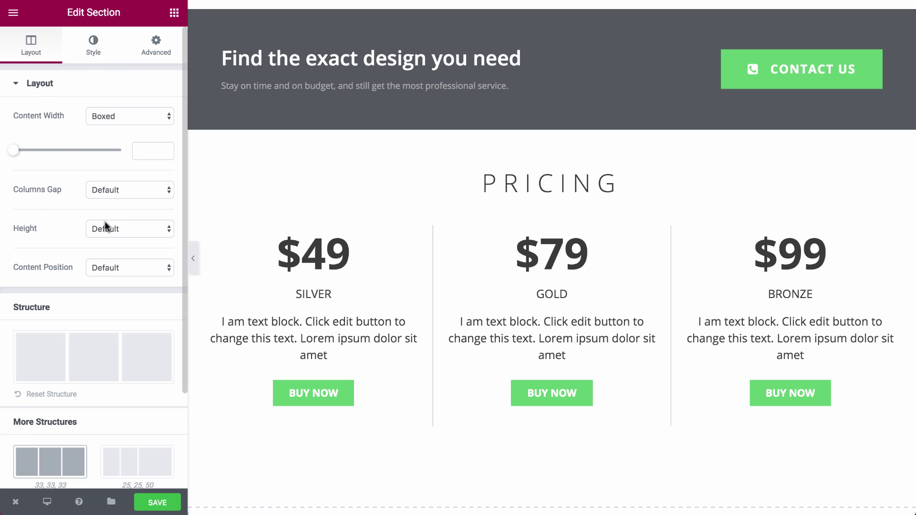
left_click(114, 190)
left_click(112, 221)
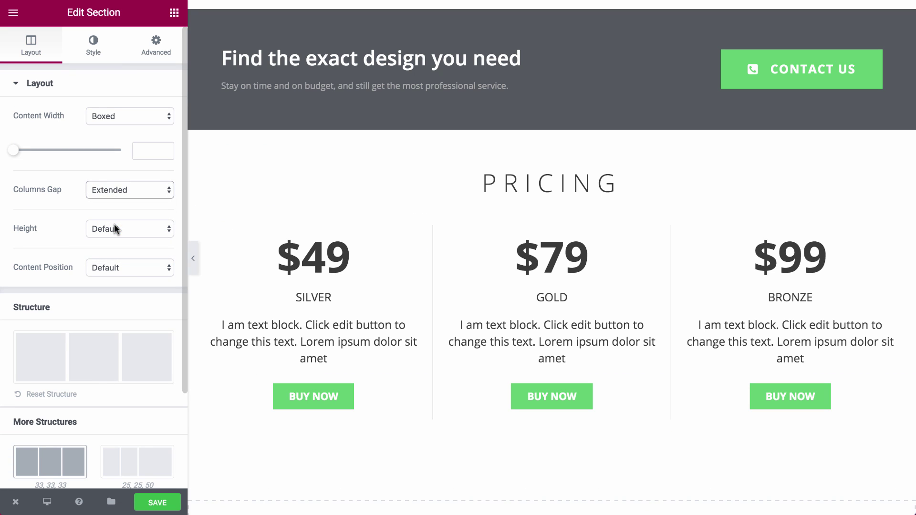
left_click(126, 193)
left_click(127, 210)
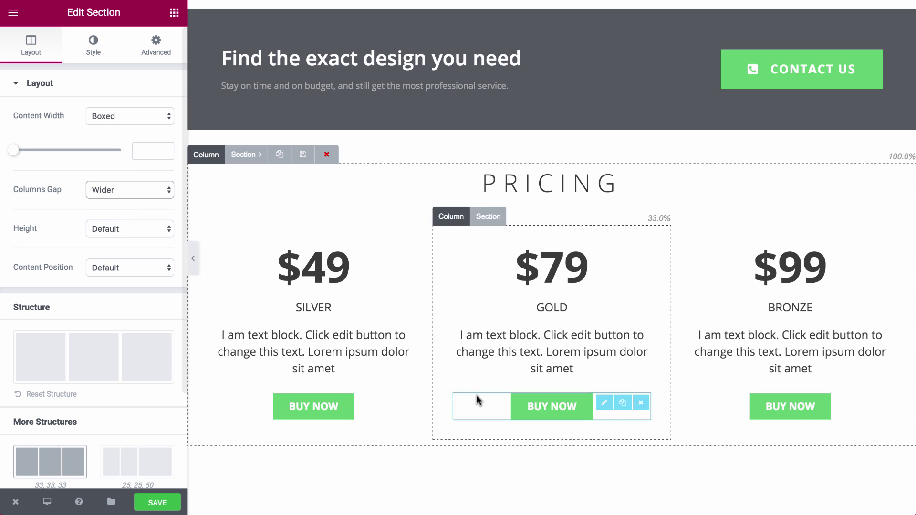
Step: Make the Silver column's text block medium gray and give it custom typography with a 15 px size
left_click(317, 352)
left_click(94, 46)
left_click(157, 172)
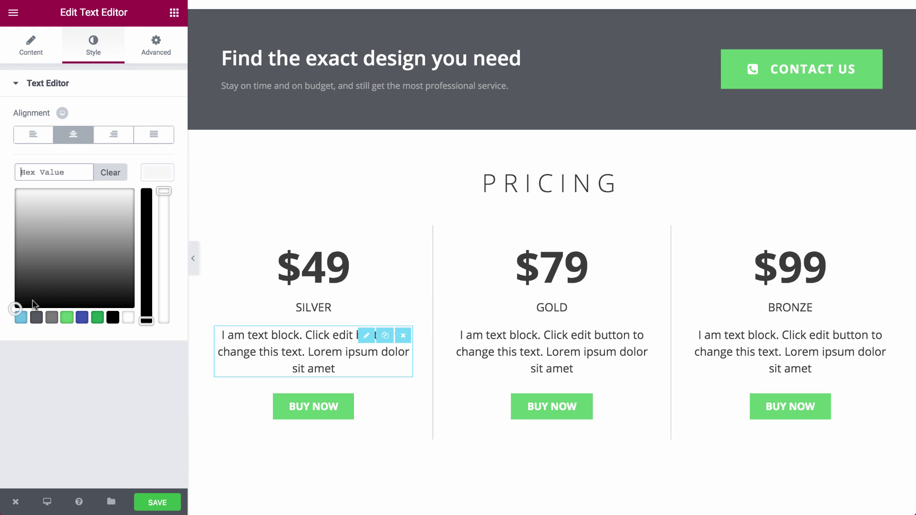
left_click_drag(15, 309, 13, 244)
left_click(157, 173)
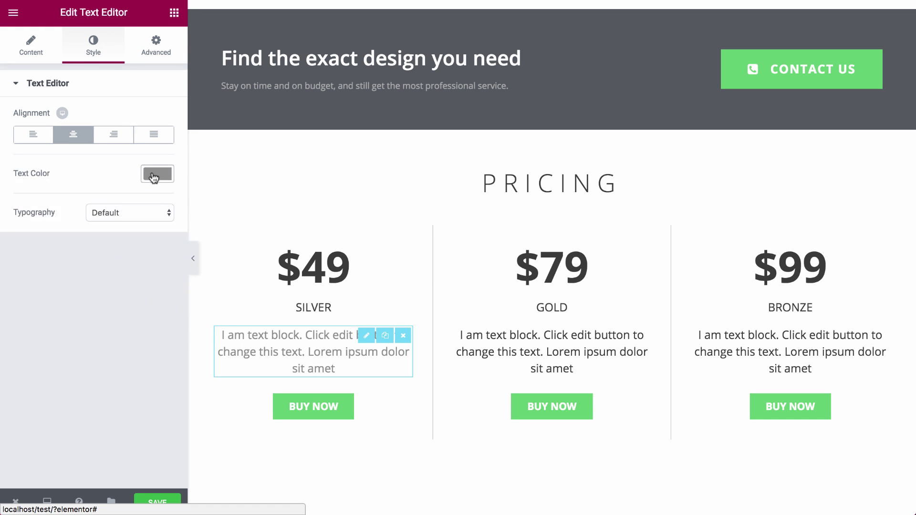
left_click(138, 212)
left_click(138, 219)
left_click_drag(23, 277, 22, 276)
type("15")
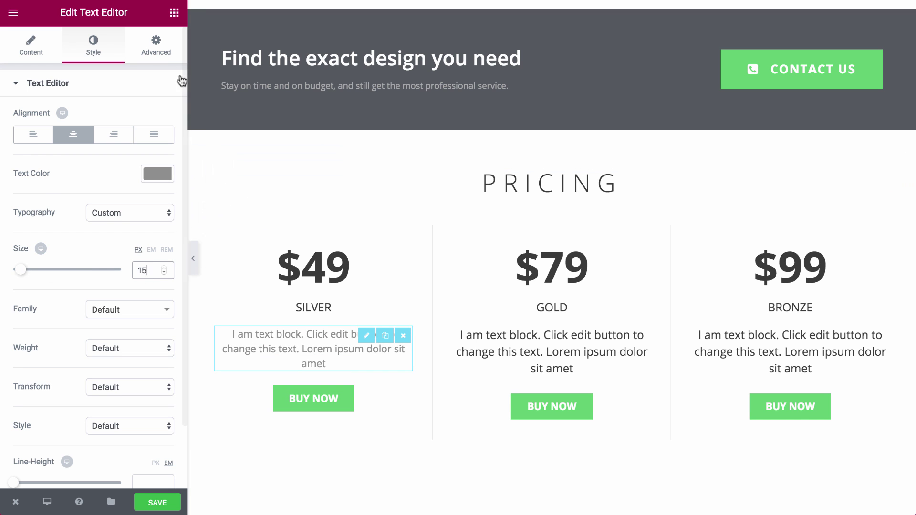
Step: Set the Silver text block's padding to 25 px on top, right and left, and 10 px on the bottom
left_click(156, 46)
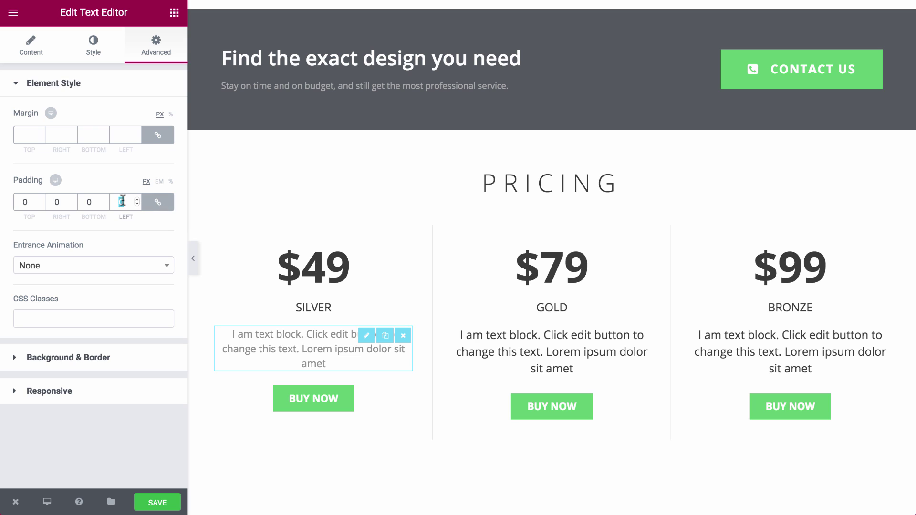
type("25")
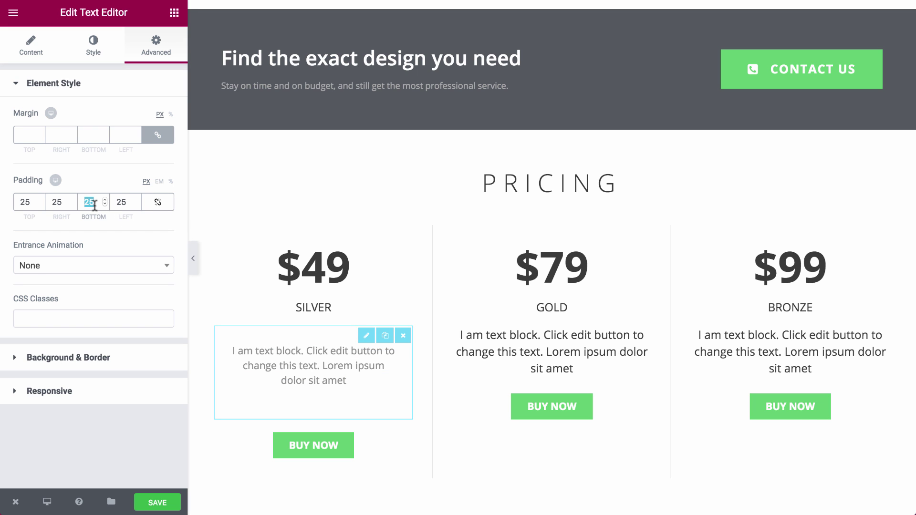
type("15")
type("10")
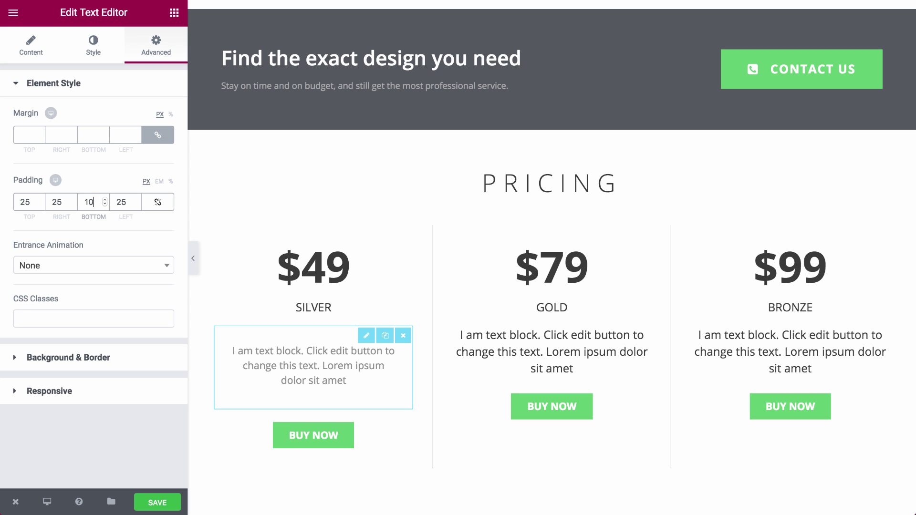
Step: Replace the Gold and Bronze text blocks with copies of the styled Silver one, and preview the page with the editing panel hidden
left_click_drag(384, 336, 571, 368)
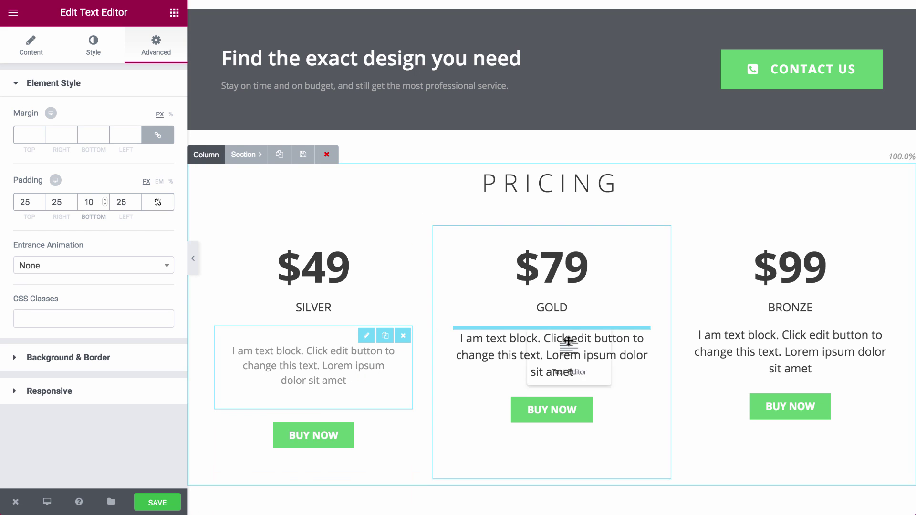
left_click_drag(622, 336, 657, 389)
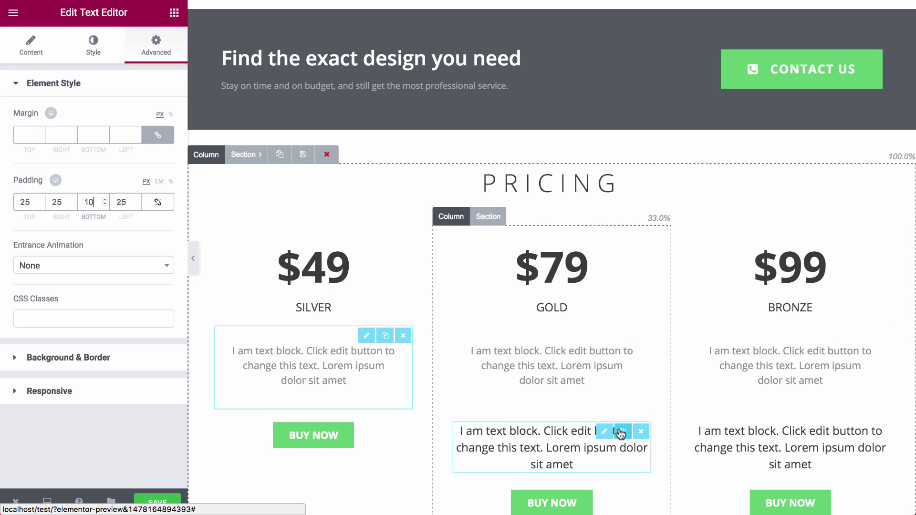
left_click(638, 432)
left_click(519, 228)
left_click(879, 432)
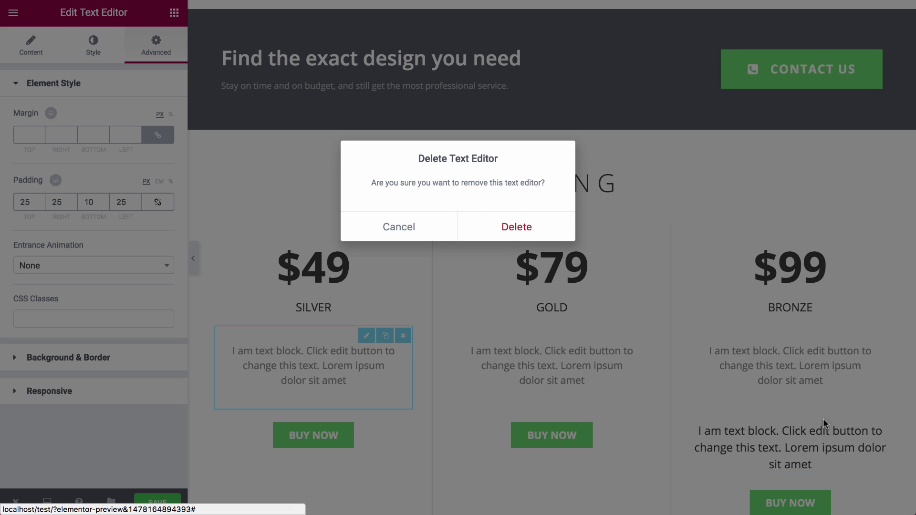
left_click(521, 234)
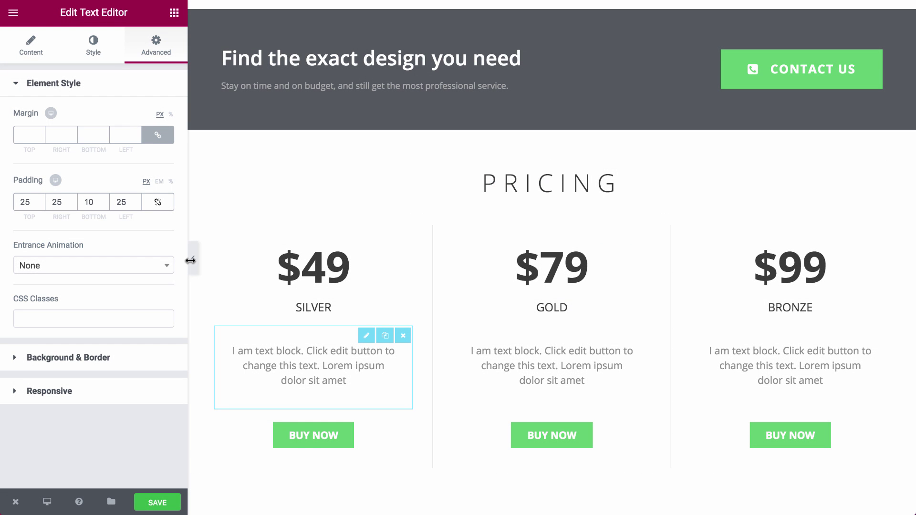
left_click(190, 260)
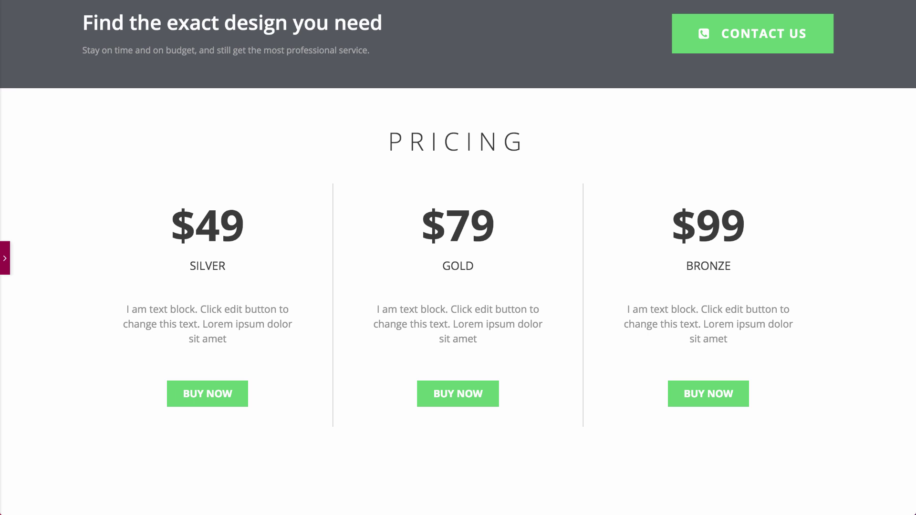
left_click(5, 259)
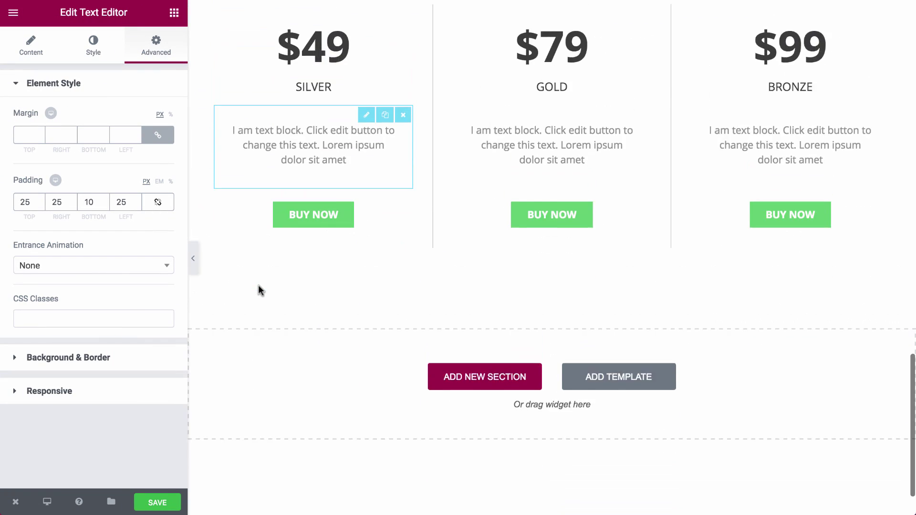
Step: Add an Image Carousel widget below the three pricing columns
left_click(174, 13)
scroll(118, 220, "down", 3)
scroll(118, 220, "down", 3)
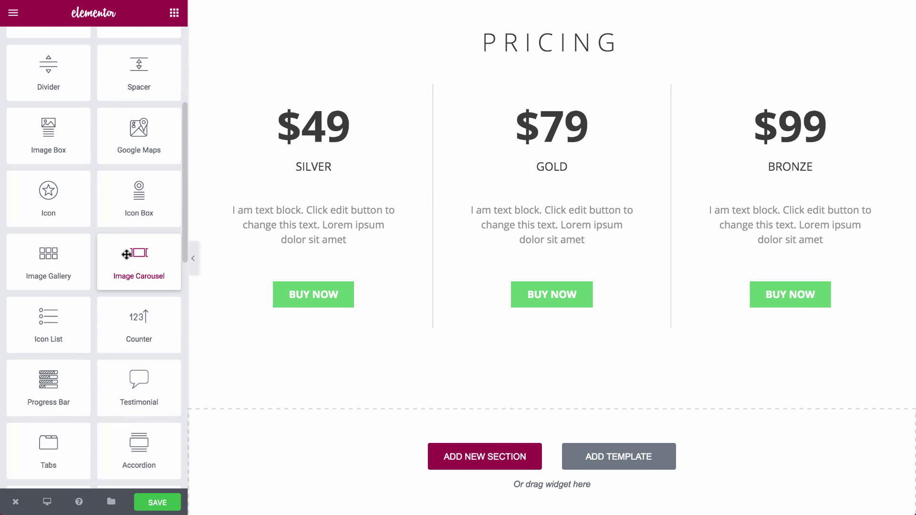
left_click_drag(128, 253, 428, 325)
Step: Fill the image carousel with a new gallery of 11 logos from the media library, from Madrin through Bastil
left_click(70, 138)
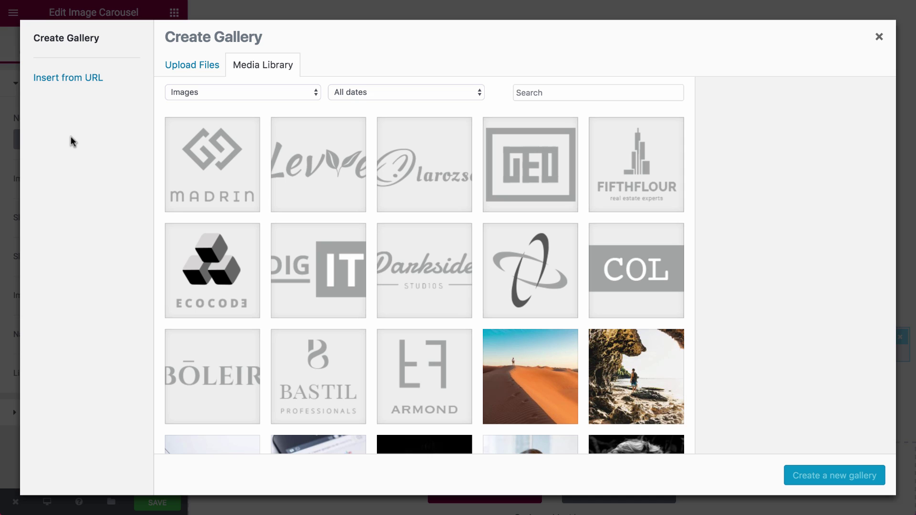
left_click(205, 173)
left_click(318, 172)
left_click(424, 177)
left_click(549, 177)
left_click(637, 176)
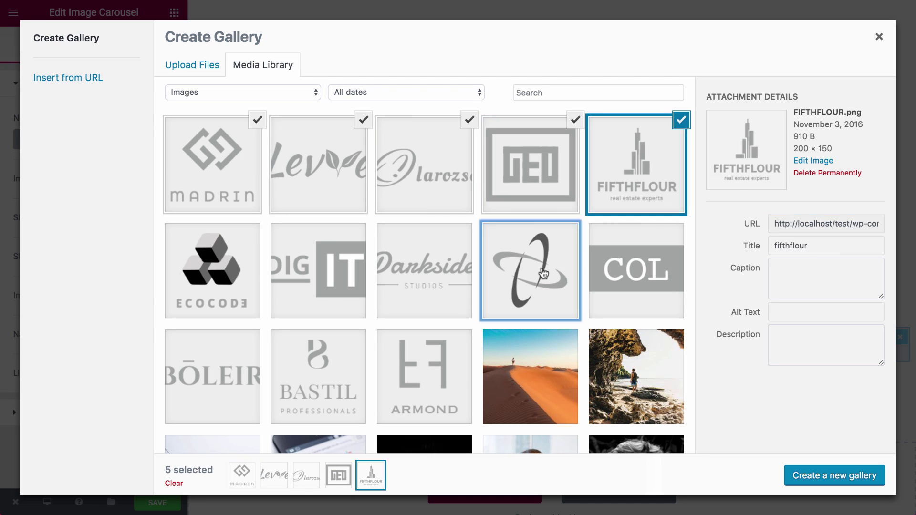
left_click(530, 277)
left_click(424, 277)
left_click(318, 277)
left_click(244, 273)
left_click(213, 377)
left_click(351, 382)
left_click(856, 476)
left_click(849, 479)
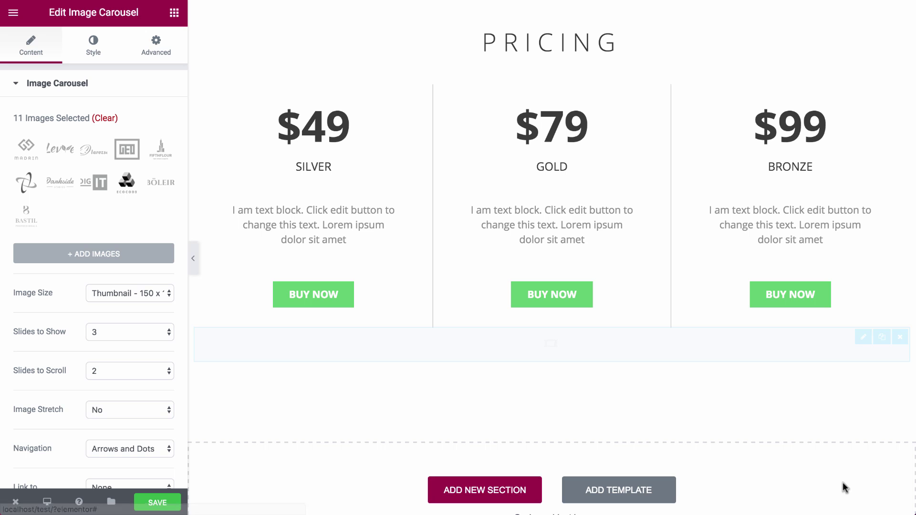
Step: Set the carousel's image size to Full, slides to show to 6, and navigation to Dots only
left_click(120, 293)
left_click(118, 336)
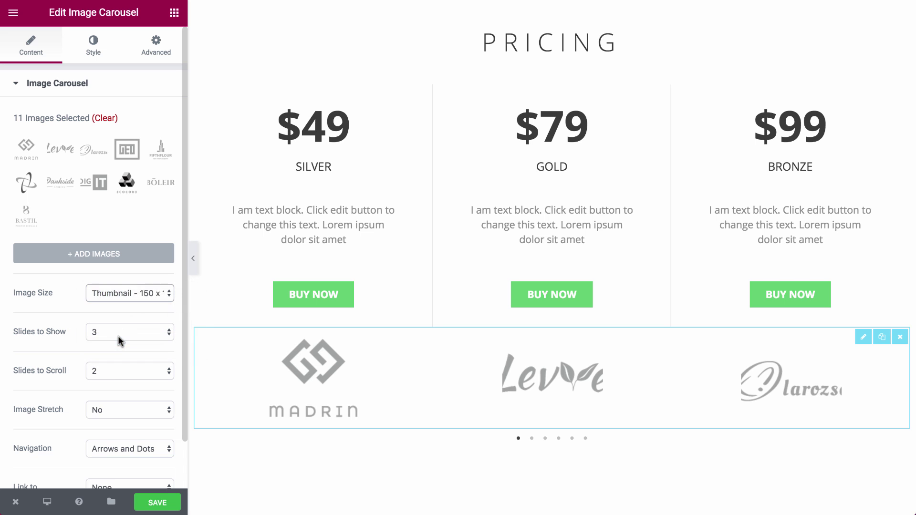
left_click(118, 336)
left_click(118, 366)
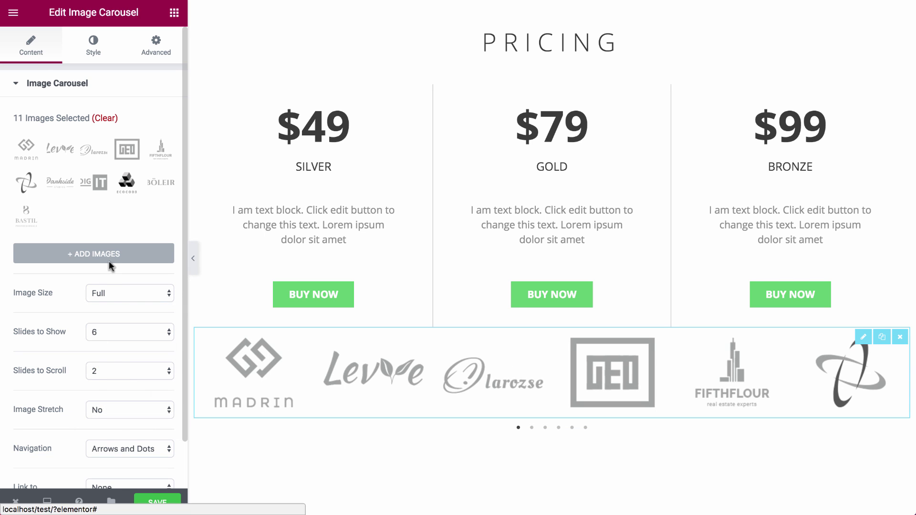
scroll(109, 334, "down", 2)
left_click(125, 397)
left_click(122, 419)
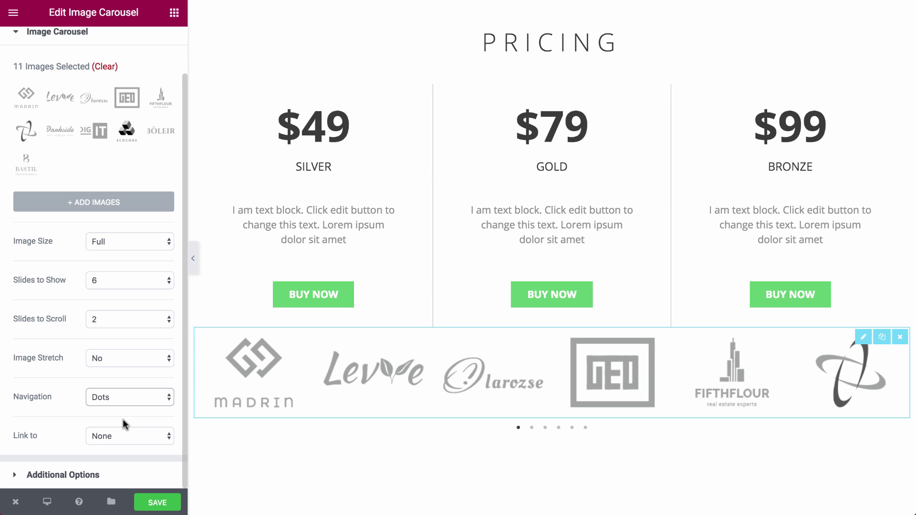
Step: Give the carousel images custom spacing of 42
left_click(94, 45)
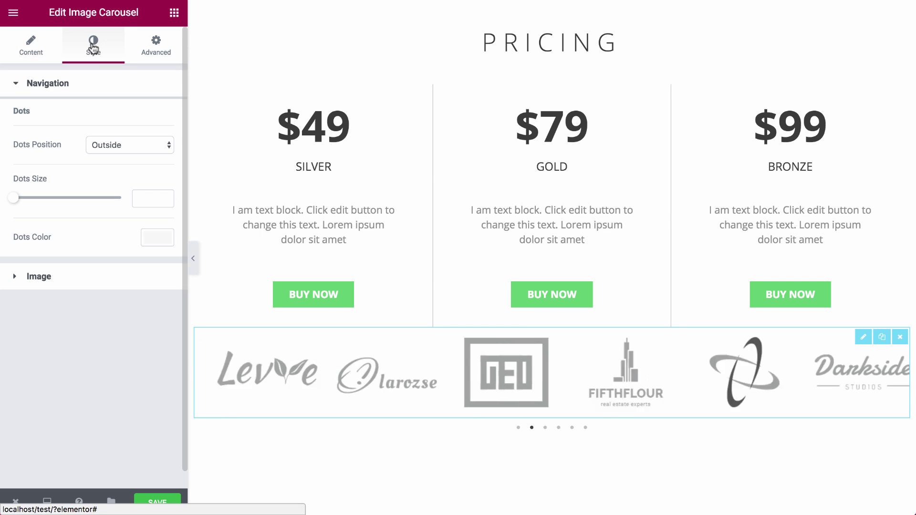
left_click(128, 277)
left_click(128, 158)
left_click_drag(35, 194, 59, 194)
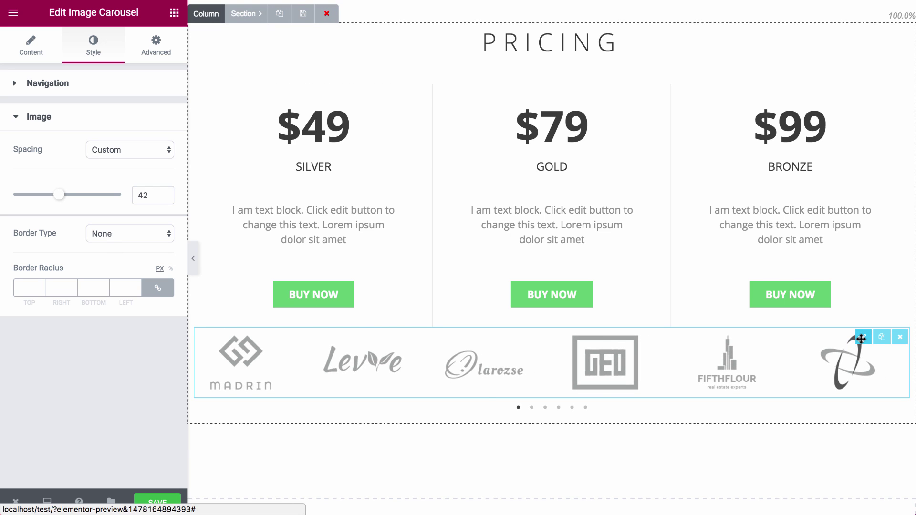
Step: Unlink the carousel's padding values and set its top padding to 45 px, leaving the other sides at 0
left_click(153, 48)
left_click(157, 203)
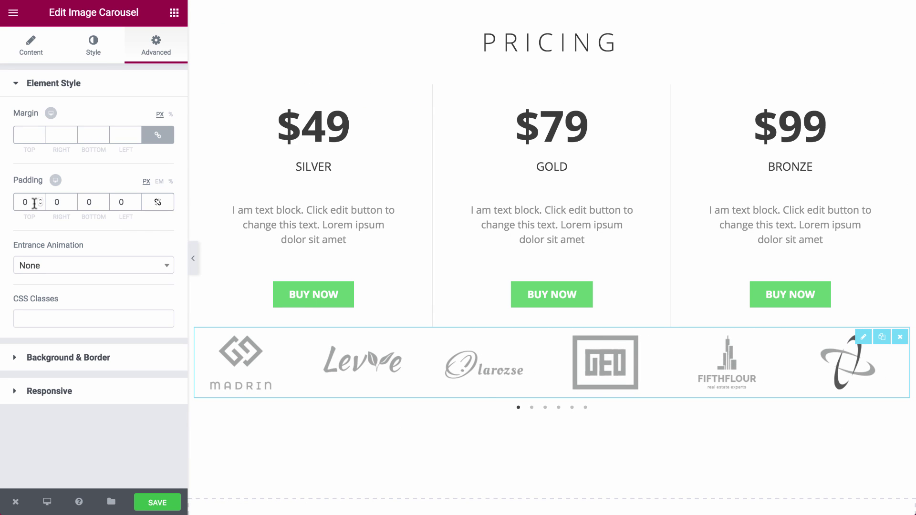
type("25")
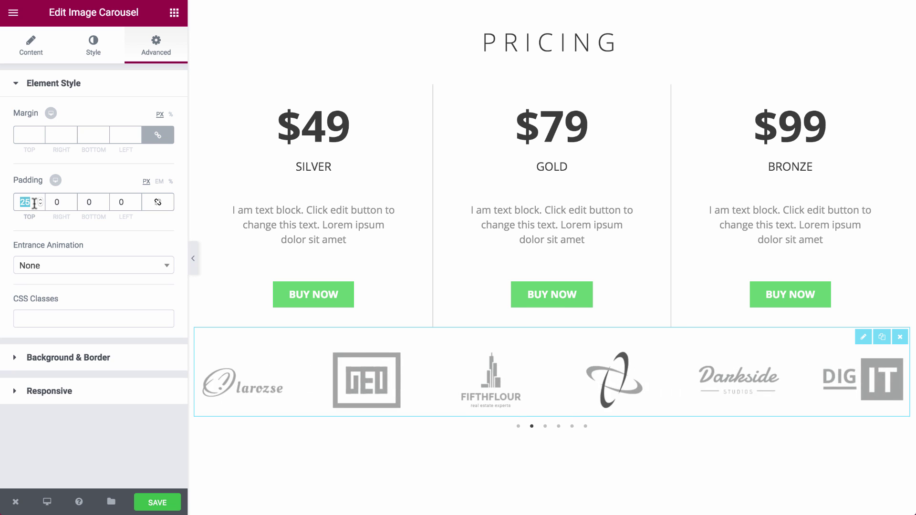
type("45")
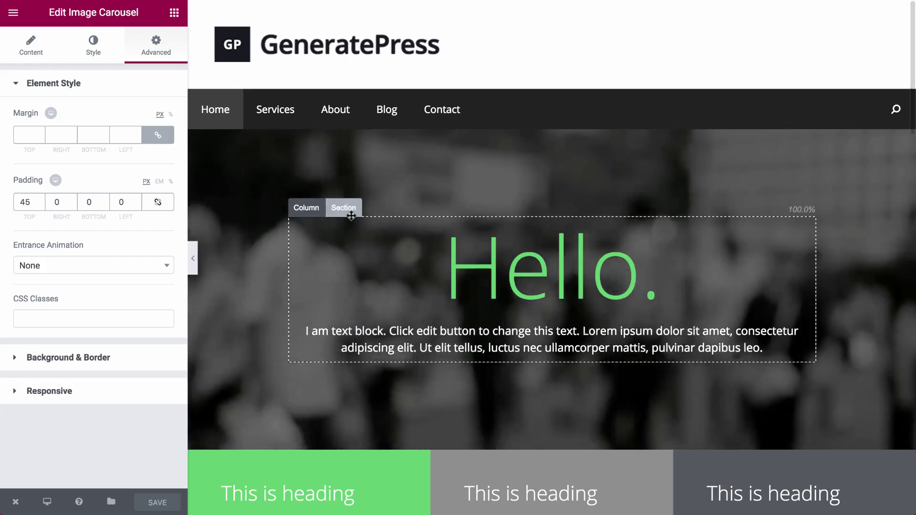
Step: Set the Hello hero section's padding to 220 px on top and 220 px on the bottom
left_click(344, 206)
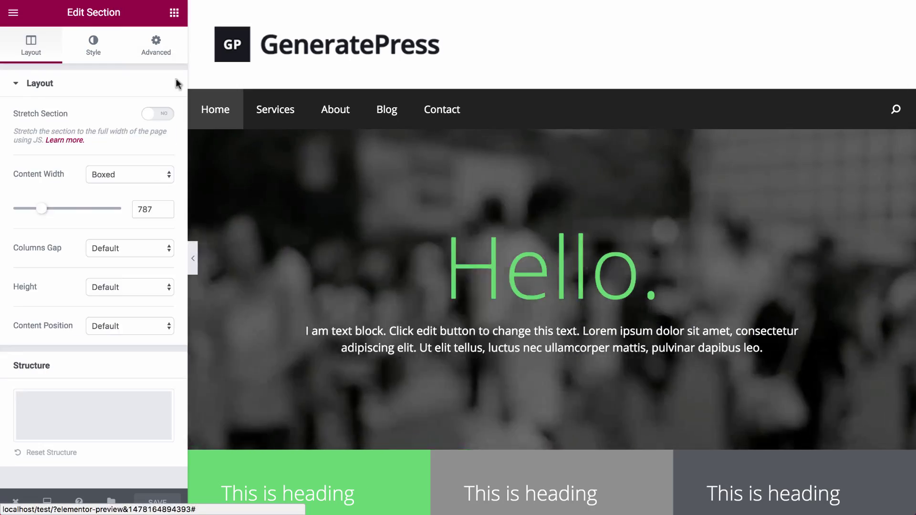
left_click(156, 45)
double_click(25, 202)
type("220")
double_click(89, 202)
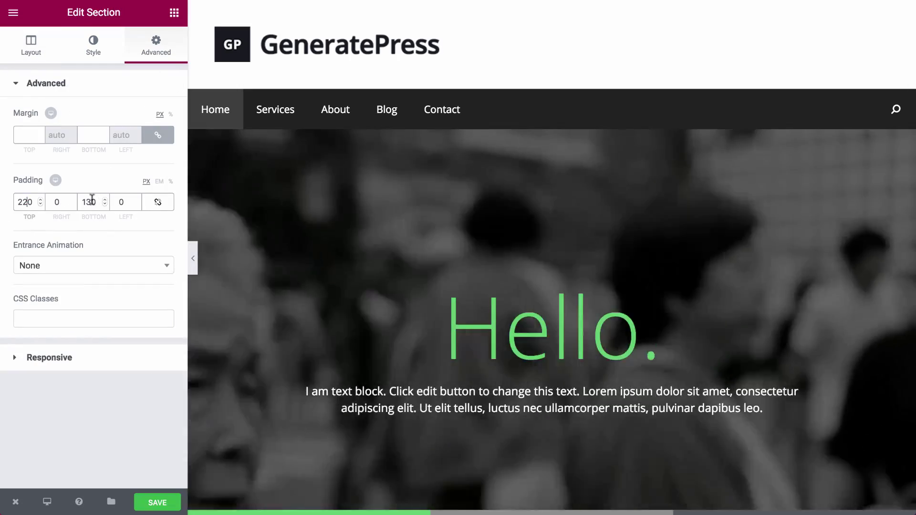
type("220")
Step: Set the Pricing section's top and bottom padding to 75 px
scroll(383, 345, "down", 15)
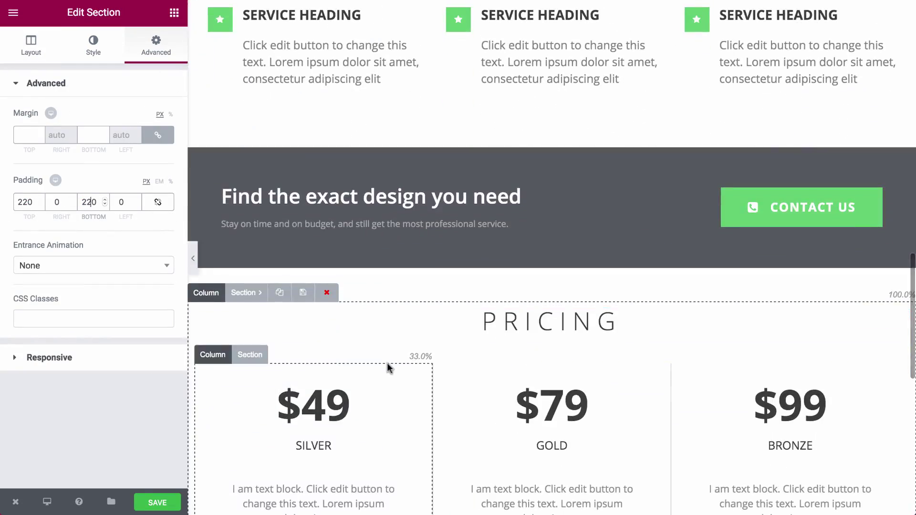
scroll(387, 363, "down", 4)
scroll(387, 367, "up", 2)
left_click(241, 193)
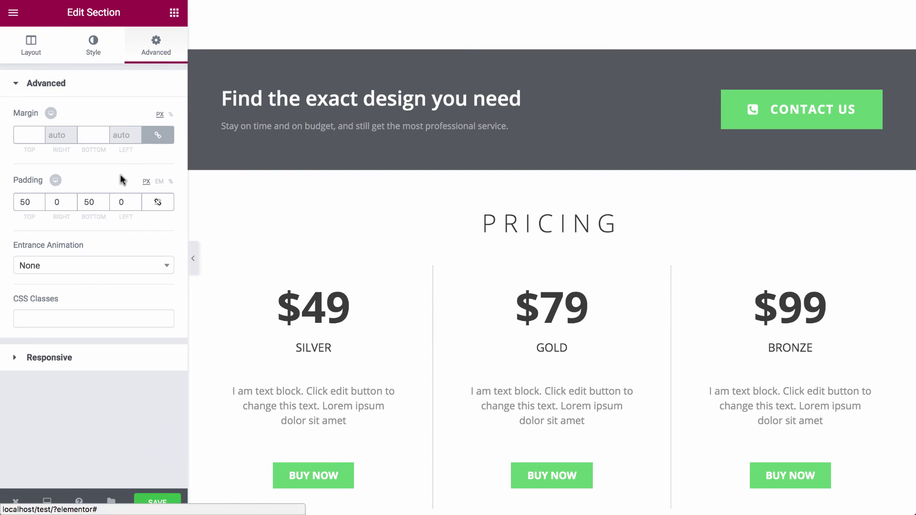
double_click(25, 202)
type("75")
double_click(89, 202)
type("75")
Step: Set the Services section's top and bottom padding to 75 px
scroll(392, 240, "up", 10)
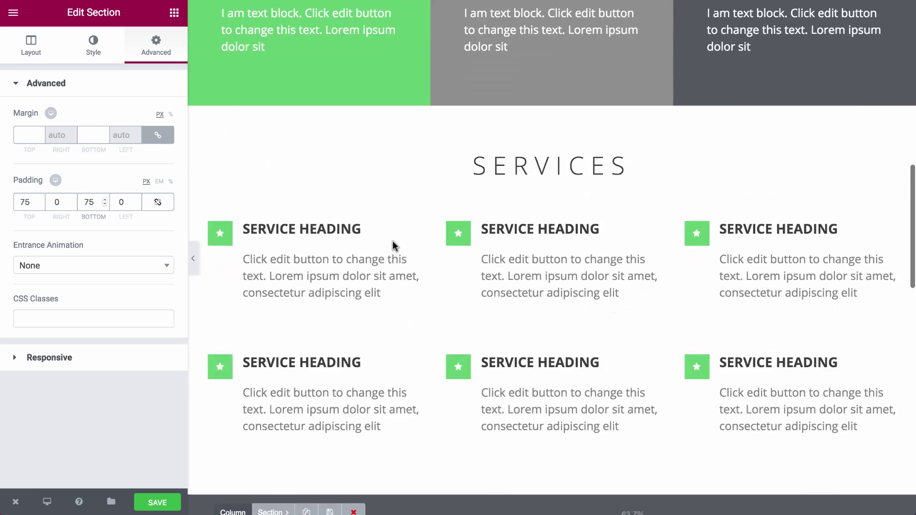
left_click(246, 221)
left_click(156, 46)
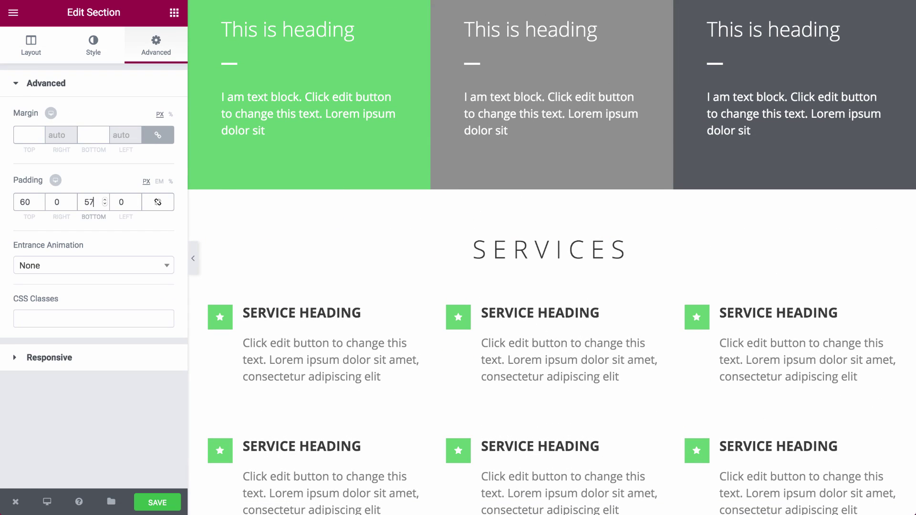
type("75")
Step: Set the logo carousel's top padding to 75 px and save the page
scroll(313, 281, "down", 15)
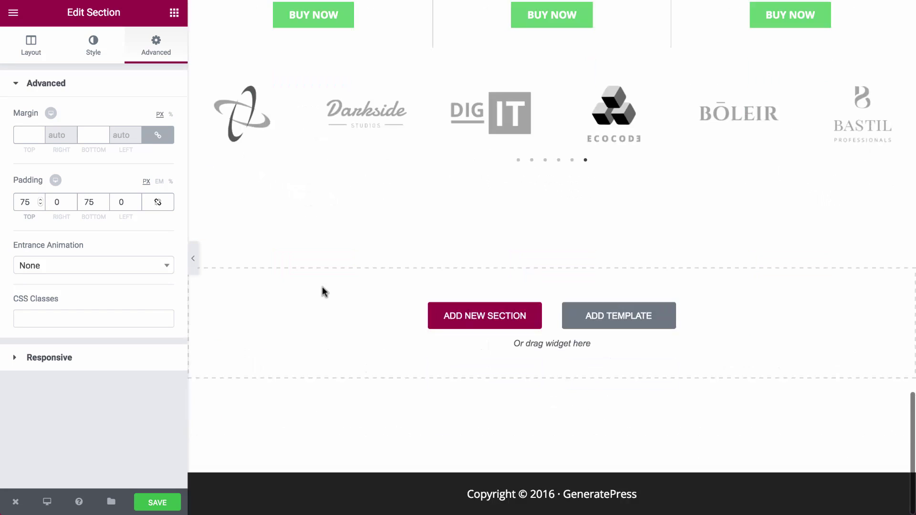
scroll(322, 287, "up", 3)
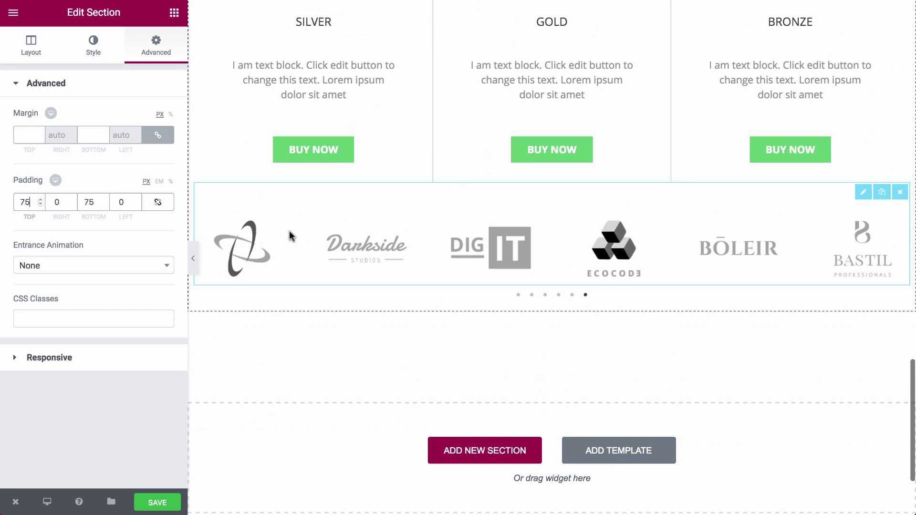
left_click(859, 191)
left_click(156, 45)
double_click(25, 202)
type("75")
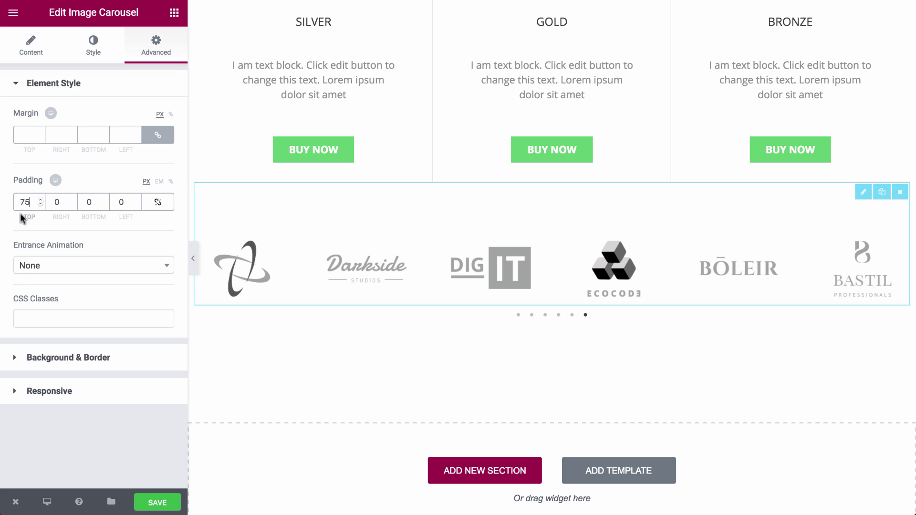
left_click(145, 497)
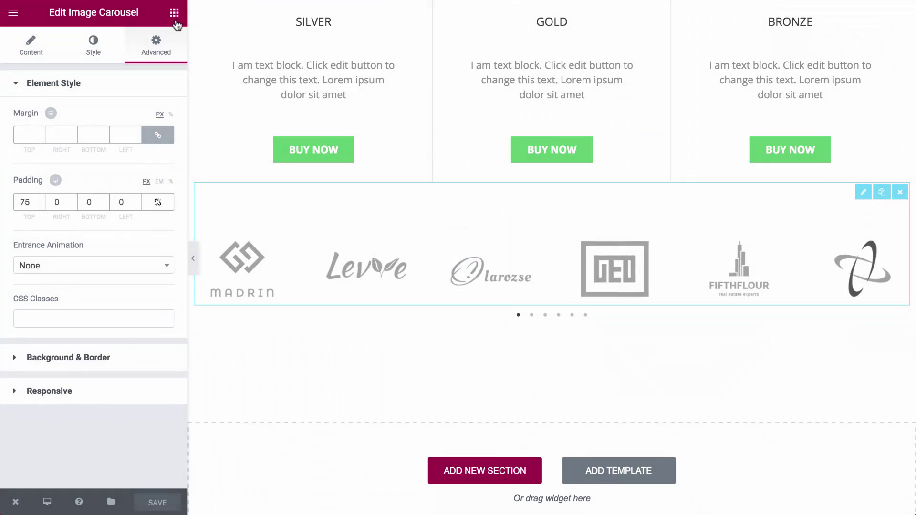
Step: Preview the whole page with the editing panel hidden, from the hero down through the Pricing section
left_click(174, 12)
left_click(192, 258)
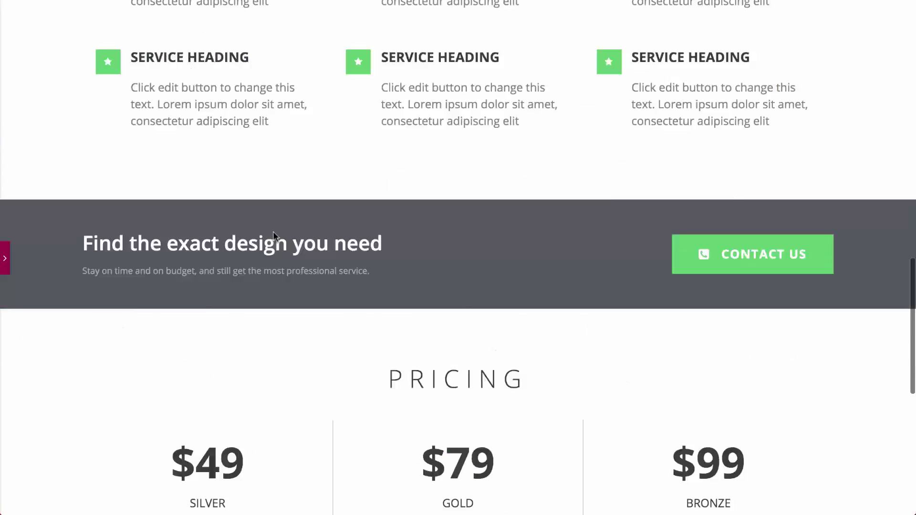
scroll(273, 231, "up", 15)
scroll(271, 204, "down", 2)
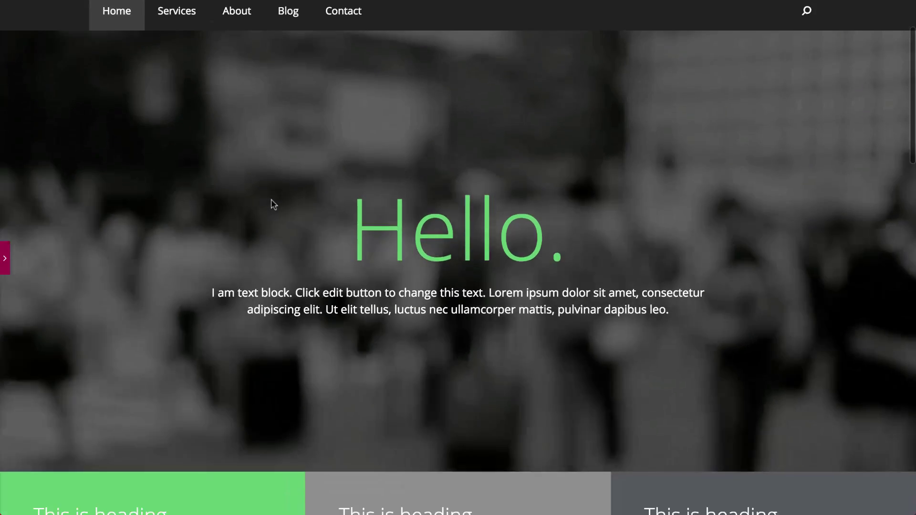
scroll(160, 219, "down", 15)
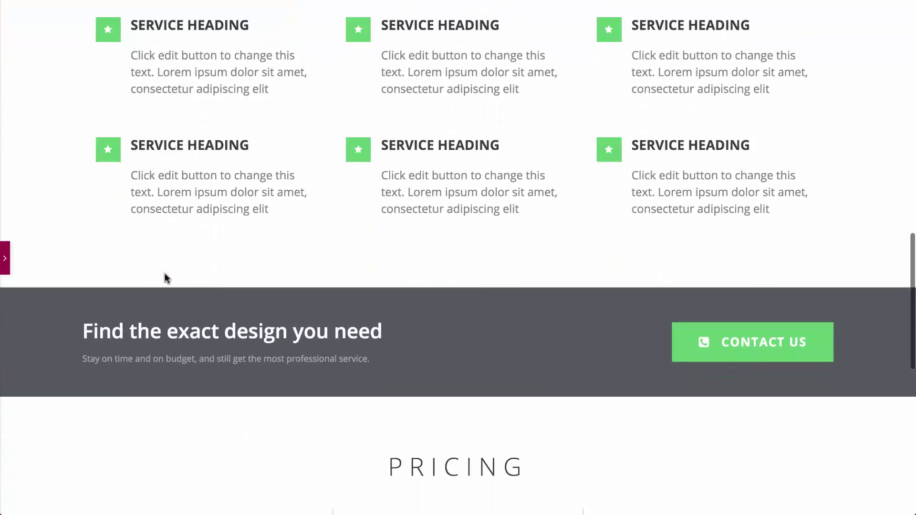
scroll(166, 275, "down", 10)
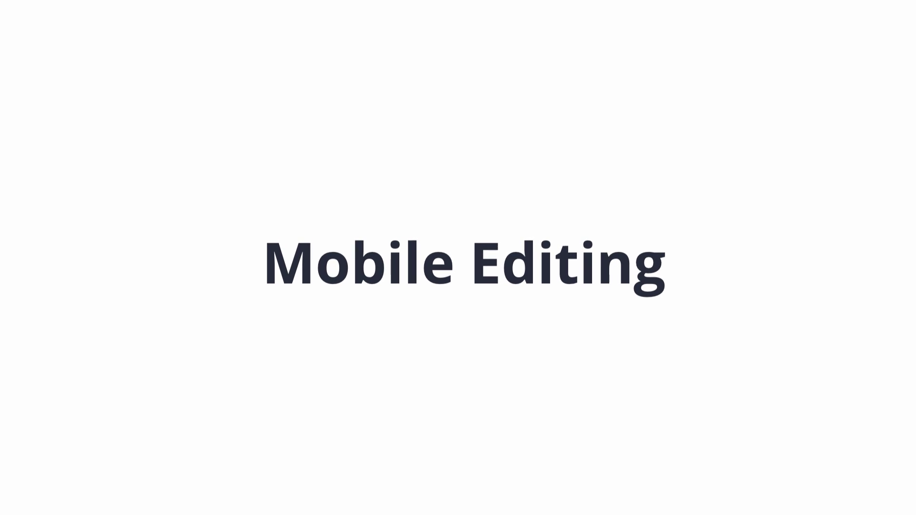
Step: Switch the page preview to the 768 px Tablet size and review the hero section
mouse_move(45, 500)
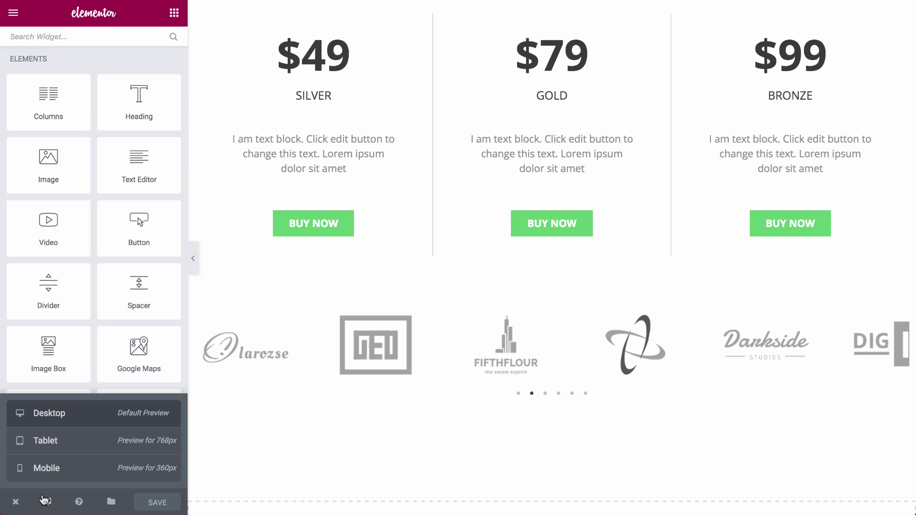
left_click(47, 449)
scroll(612, 229, "up", 15)
scroll(614, 230, "down", 5)
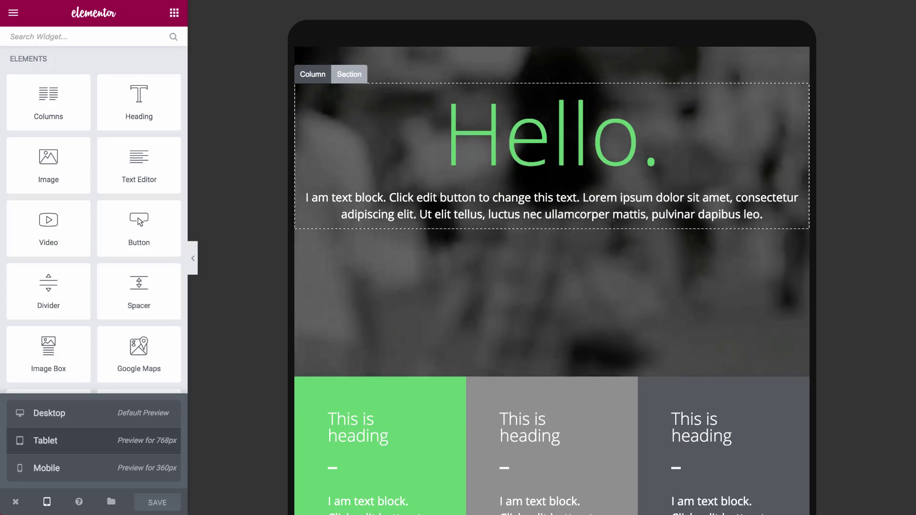
scroll(612, 224, "up", 3)
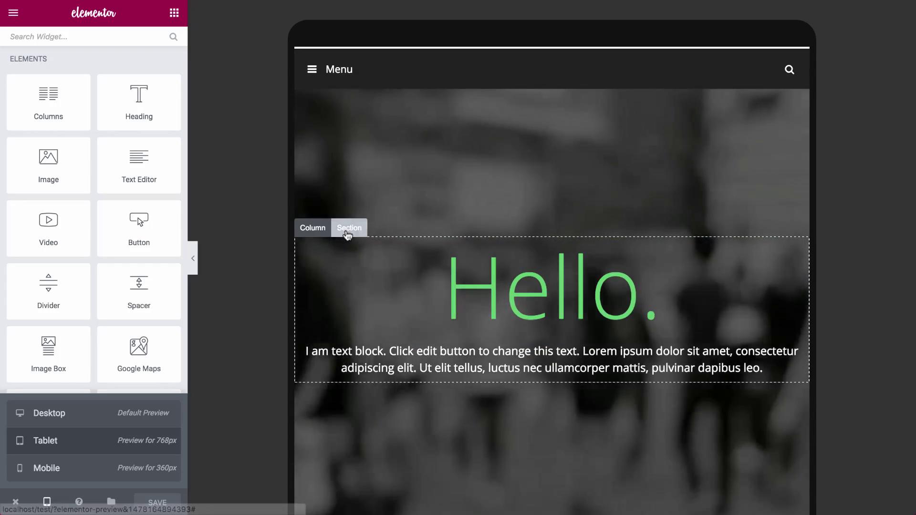
Step: Link the hero section's tablet padding values and set them to 100 px on all four sides
left_click(349, 229)
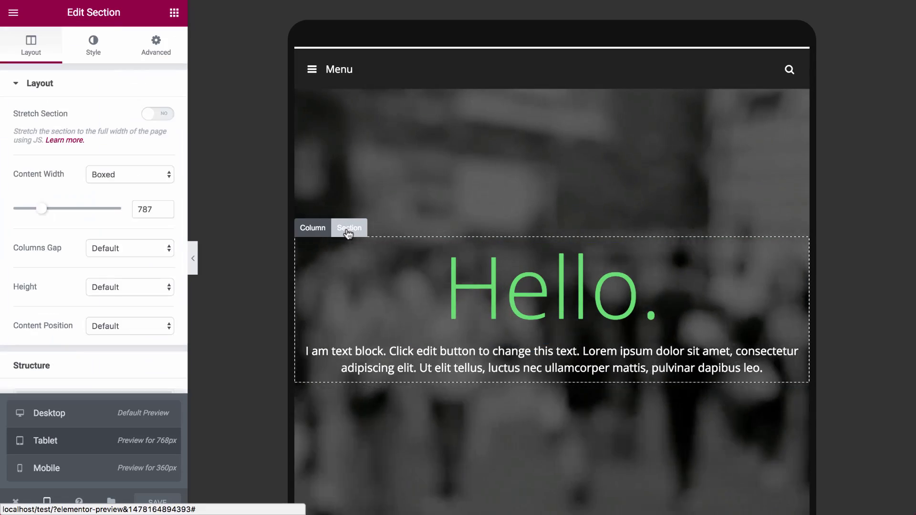
left_click(156, 46)
left_click(27, 203)
type("0")
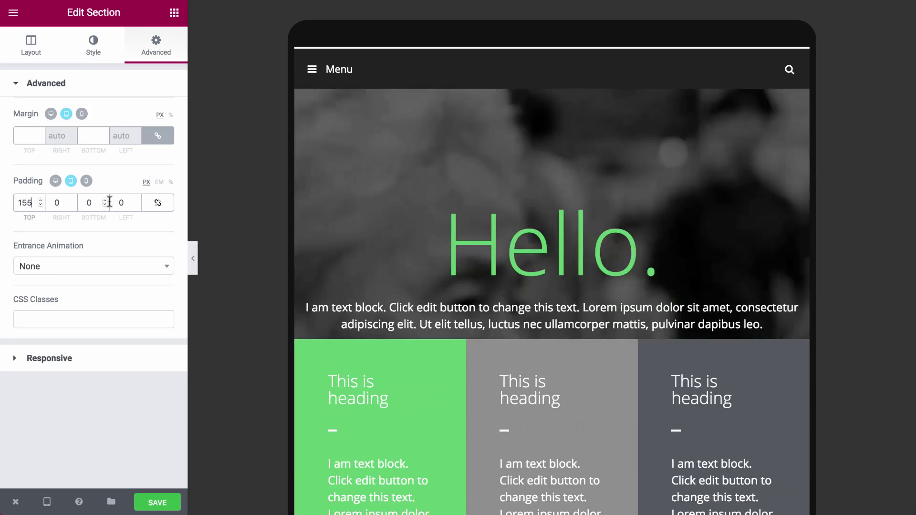
left_click(158, 202)
double_click(121, 203)
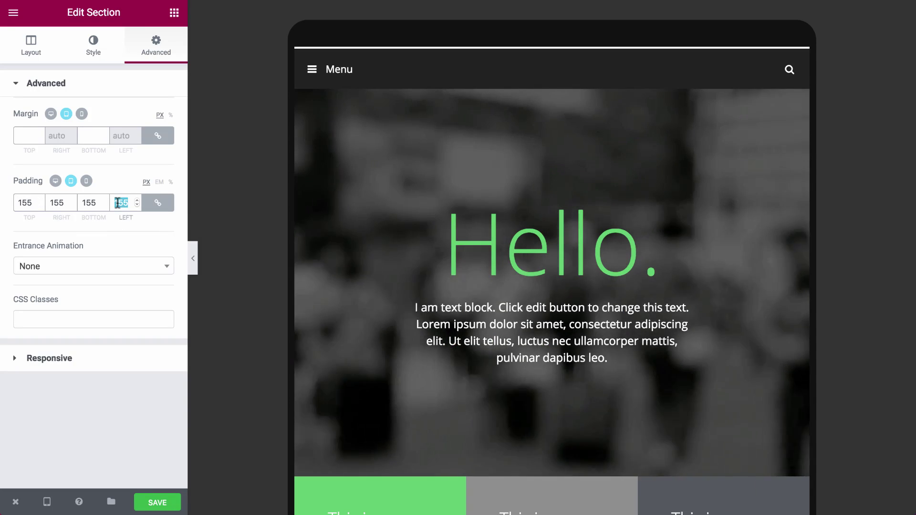
type("100")
Step: Set the Contact Us button's tablet letter spacing to -0.1
scroll(487, 284, "down", 10)
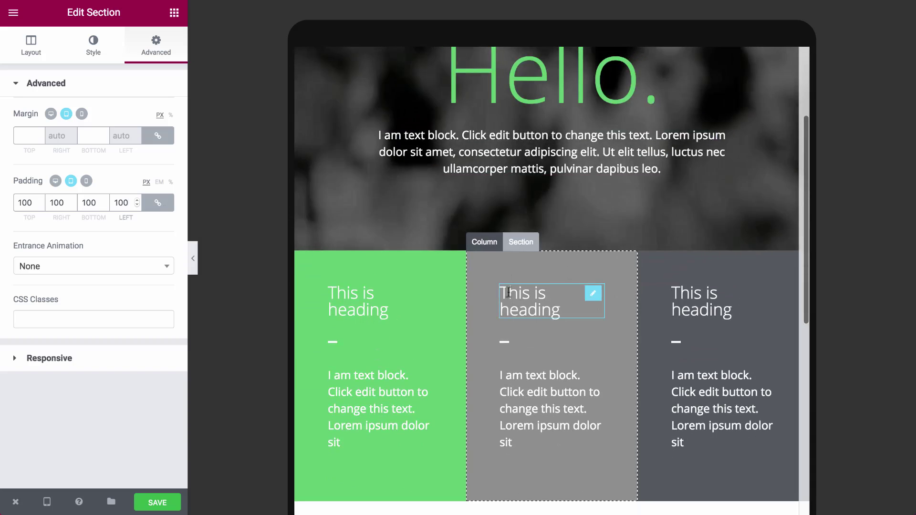
scroll(501, 289, "down", 10)
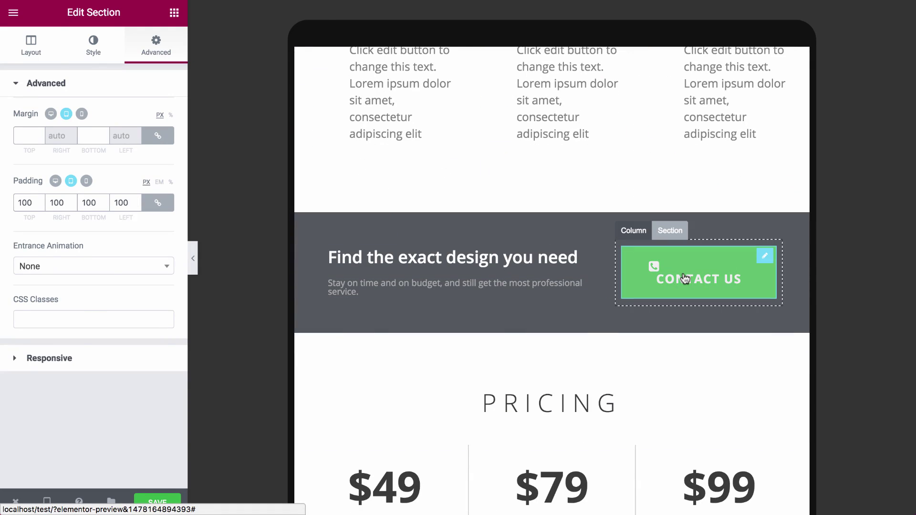
left_click(685, 279)
left_click(85, 61)
scroll(96, 406, "down", 2)
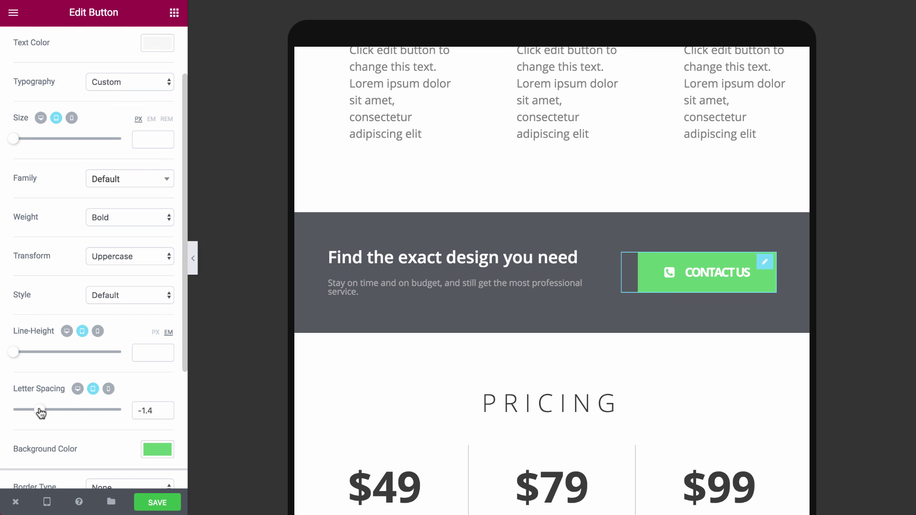
scroll(385, 391, "down", 9)
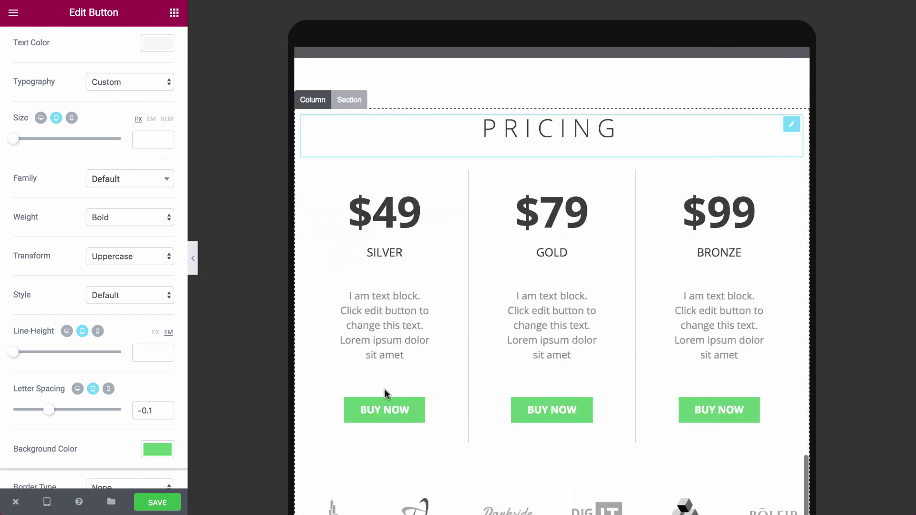
Step: Review the Pricing and logo carousel sections at tablet size and switch the page preview to the 360 px Mobile size
scroll(384, 395, "up", 5)
scroll(385, 395, "down", 5)
scroll(383, 395, "down", 3)
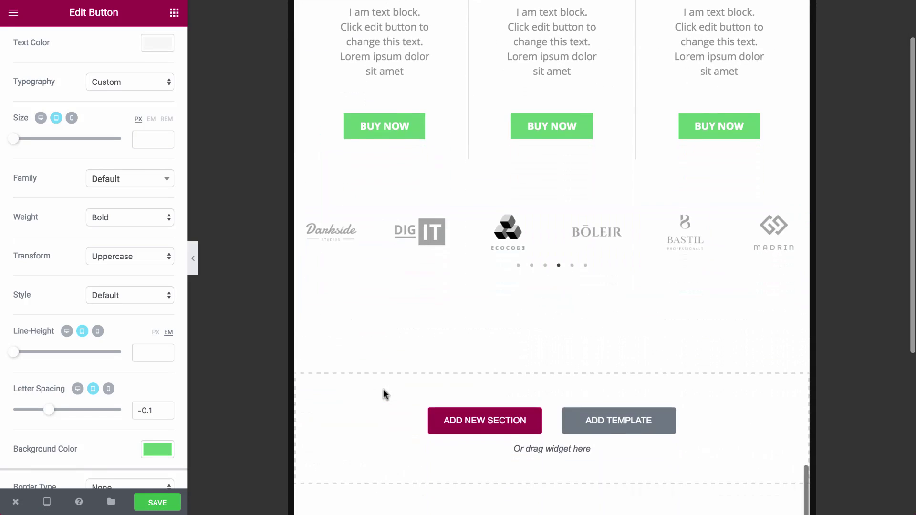
left_click(46, 502)
left_click(56, 470)
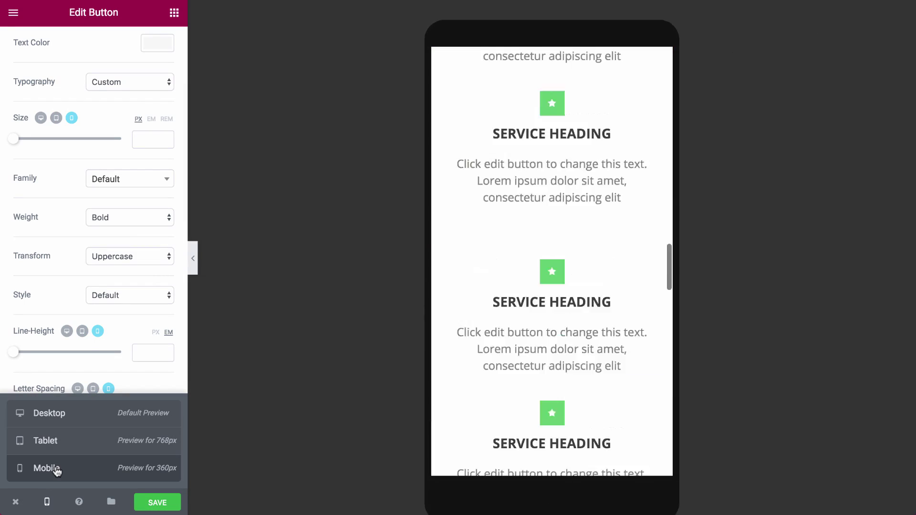
Step: Set the hero section's mobile padding to 30 px on all four sides
scroll(555, 216, "up", 10)
scroll(554, 217, "up", 6)
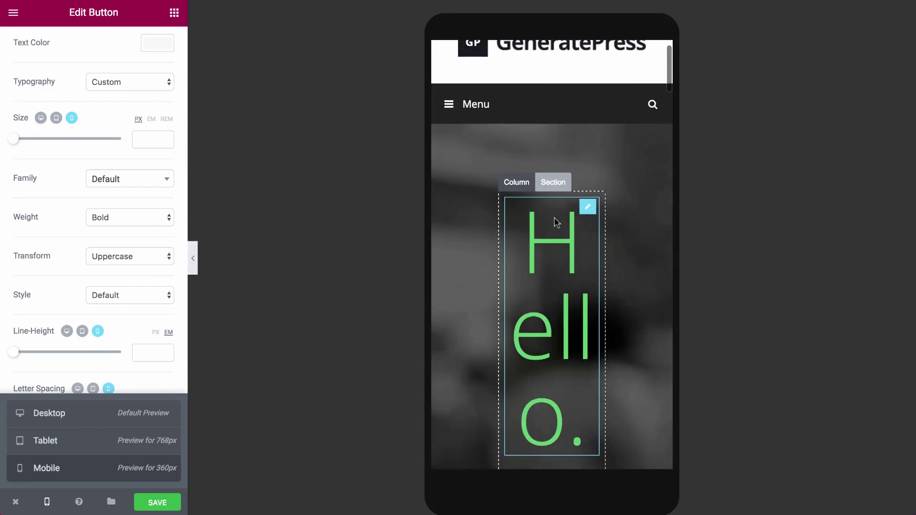
left_click(554, 230)
left_click(156, 45)
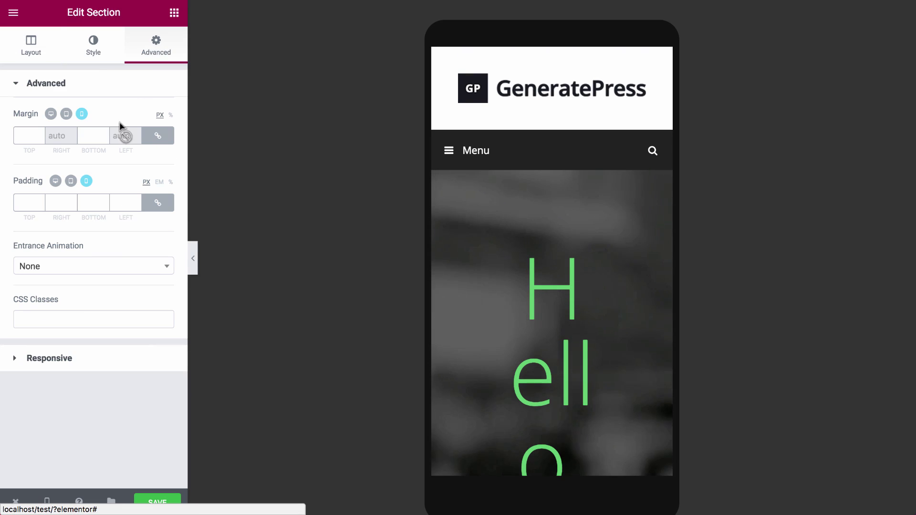
left_click(22, 200)
type("30")
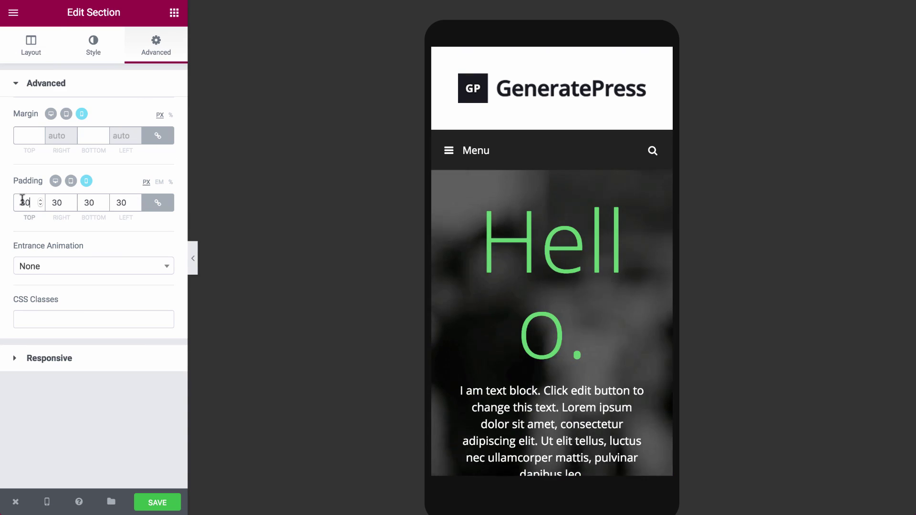
Step: Unlink the hero section's mobile padding values and set the top and bottom padding to 80 px
left_click(158, 202)
double_click(27, 202)
type("80")
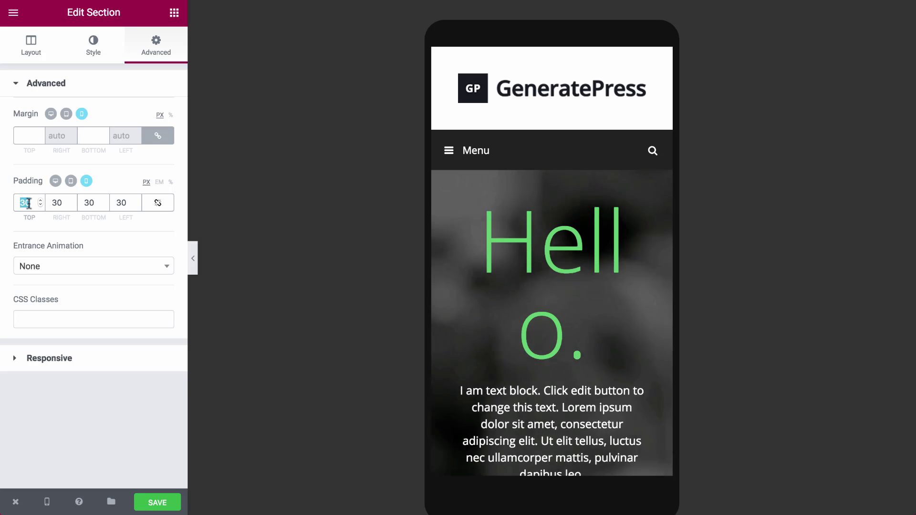
double_click(89, 203)
type("80")
Step: Set the Hello heading's mobile text size to 47 px and its unlinked bottom padding to 25 px
left_click(490, 270)
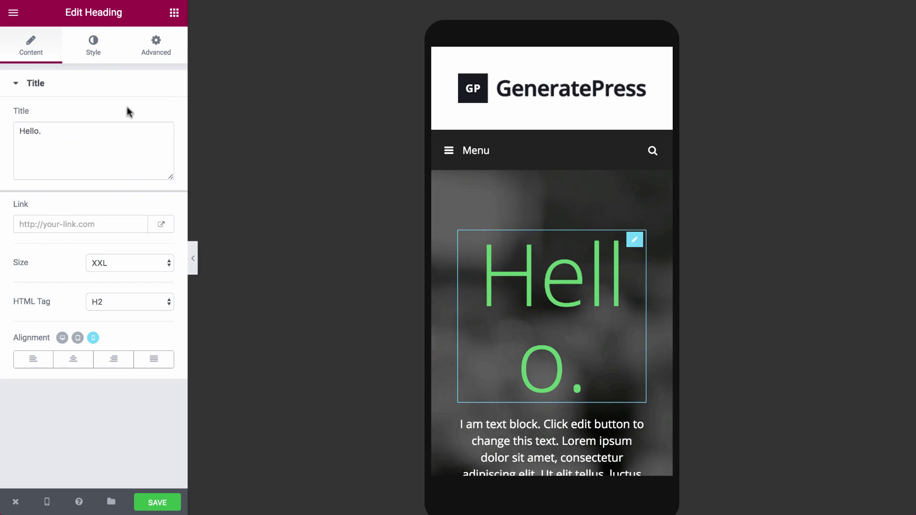
left_click(92, 50)
left_click_drag(15, 211, 37, 211)
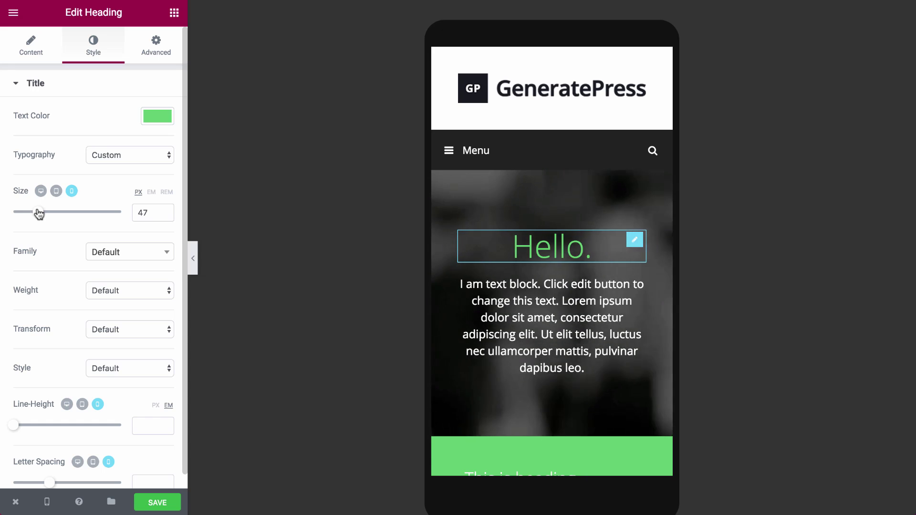
left_click(156, 46)
left_click(158, 202)
left_click(82, 203)
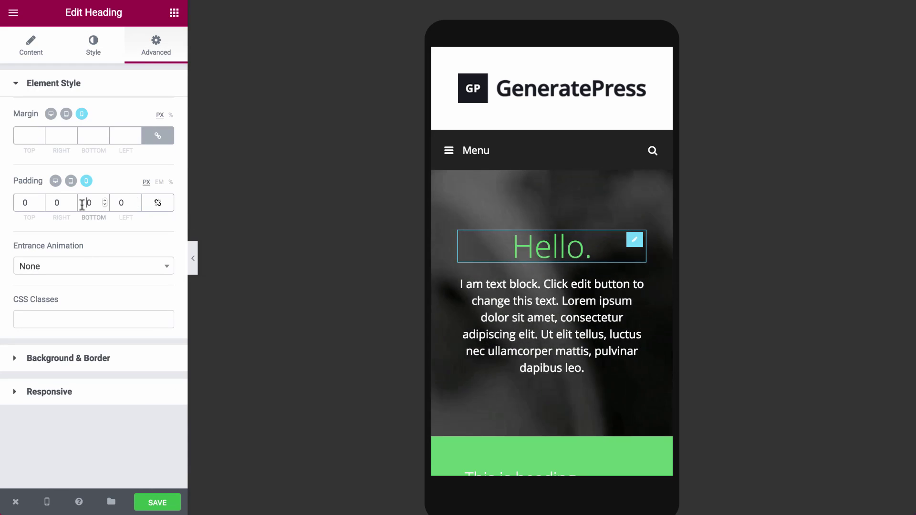
type("25")
Step: Centre the heading, divider and text block of the green feature column for mobile
scroll(557, 319, "down", 8)
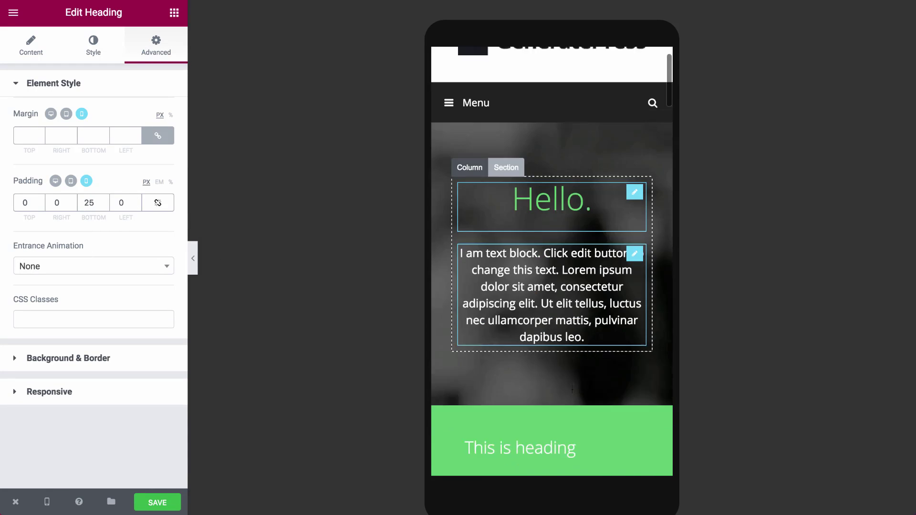
scroll(562, 313, "down", 6)
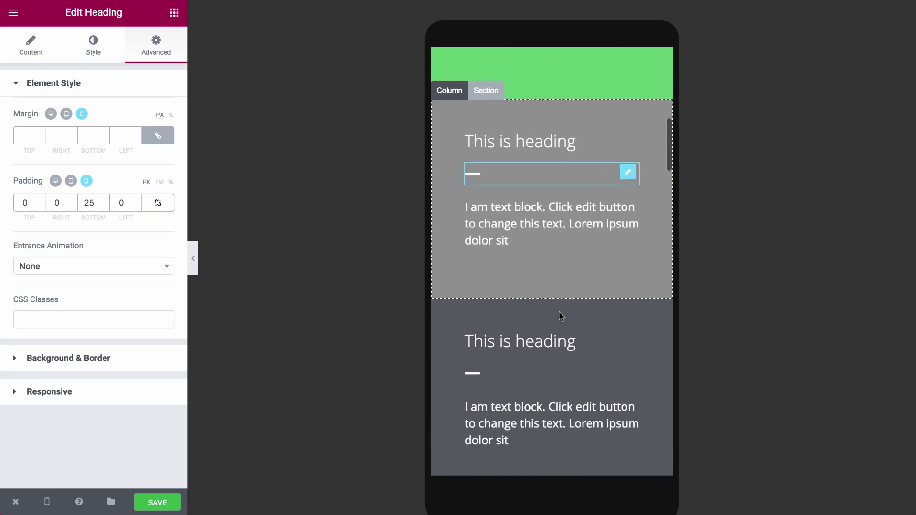
scroll(563, 314, "up", 10)
left_click(532, 267)
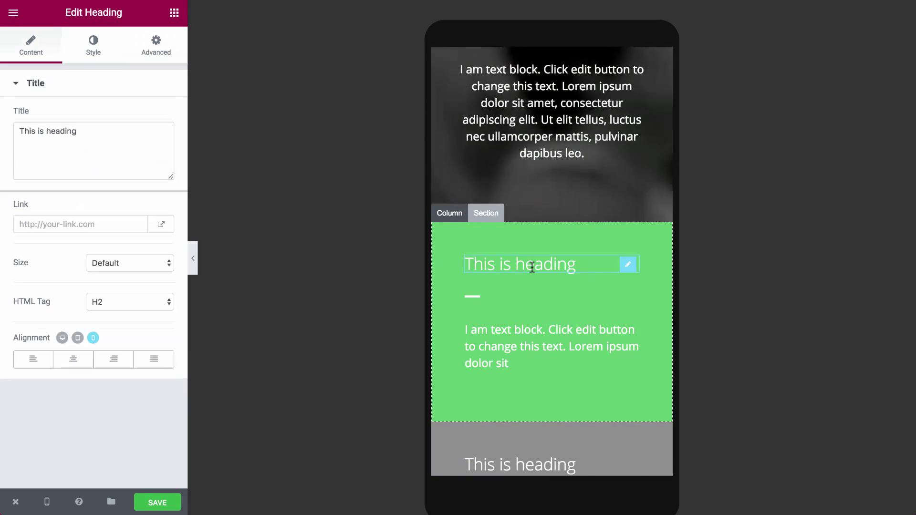
left_click(90, 356)
left_click(520, 296)
left_click(94, 320)
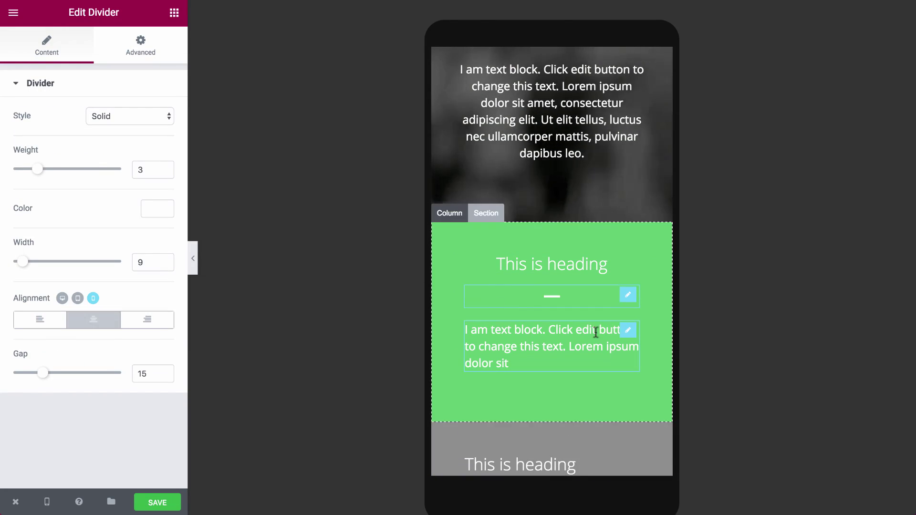
left_click(549, 347)
left_click(93, 46)
left_click(78, 138)
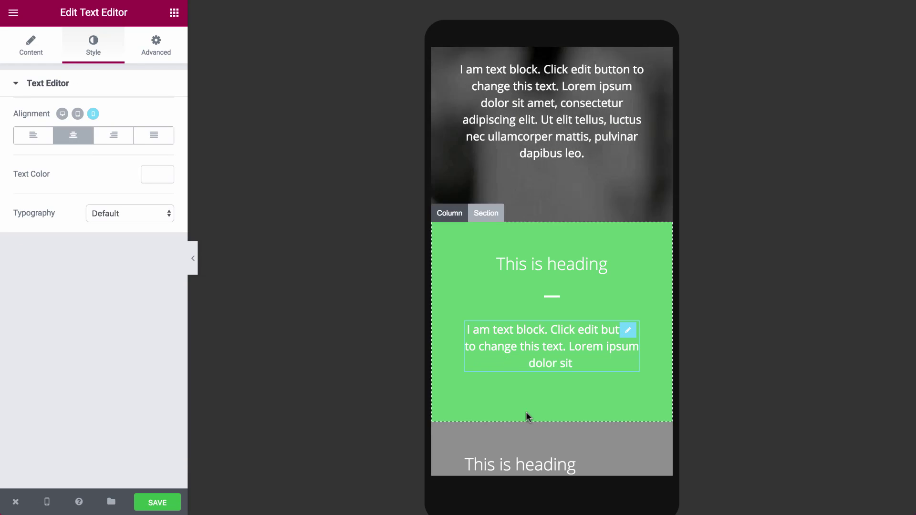
Step: Centre the heading, divider and text block of the light grey feature column for mobile
scroll(528, 416, "down", 3)
left_click(528, 327)
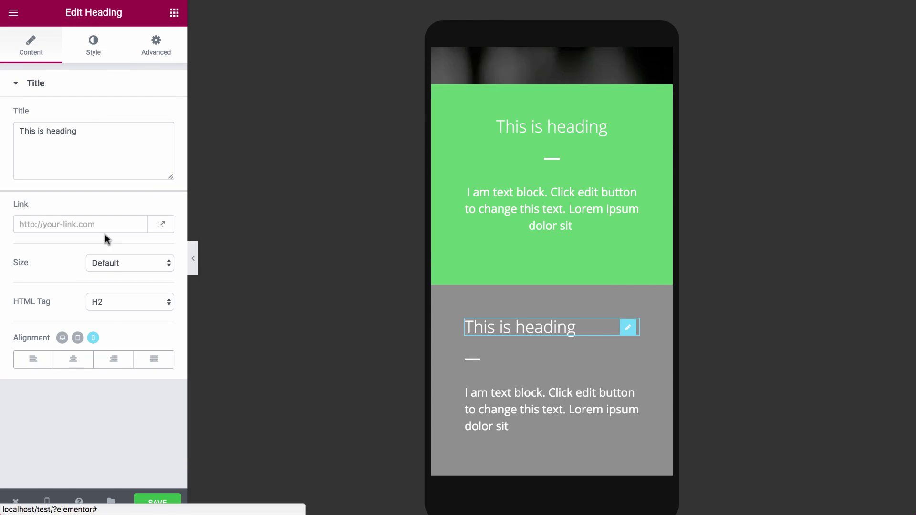
left_click(481, 355)
left_click(499, 391)
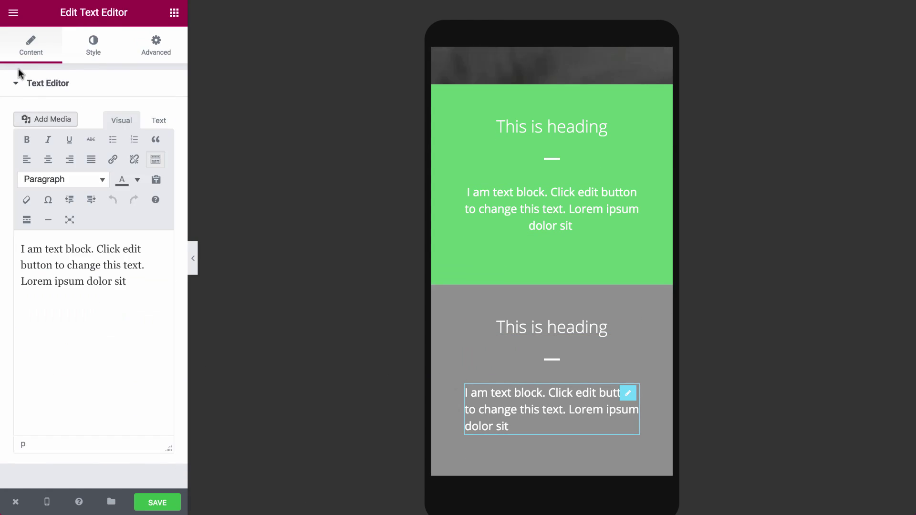
left_click(94, 46)
Step: Centre the heading, divider and text block of the dark grey feature column for mobile
scroll(585, 317, "down", 5)
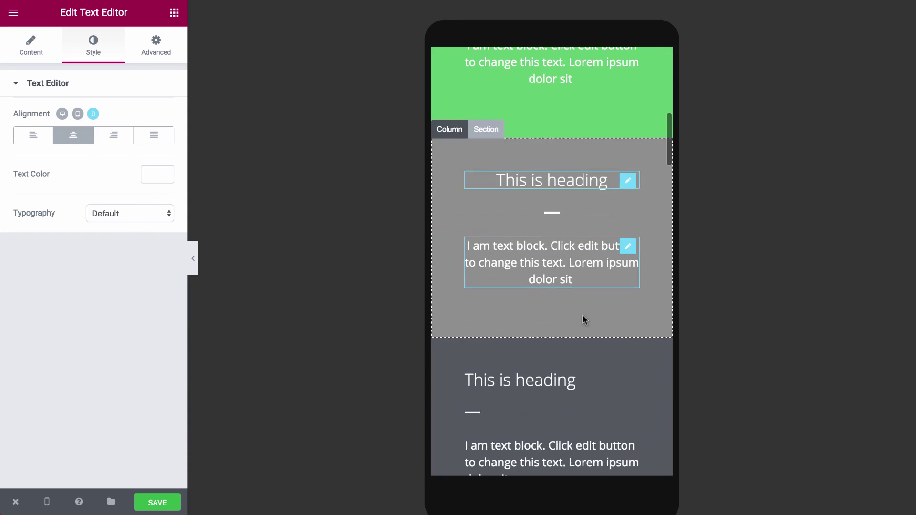
left_click(558, 271)
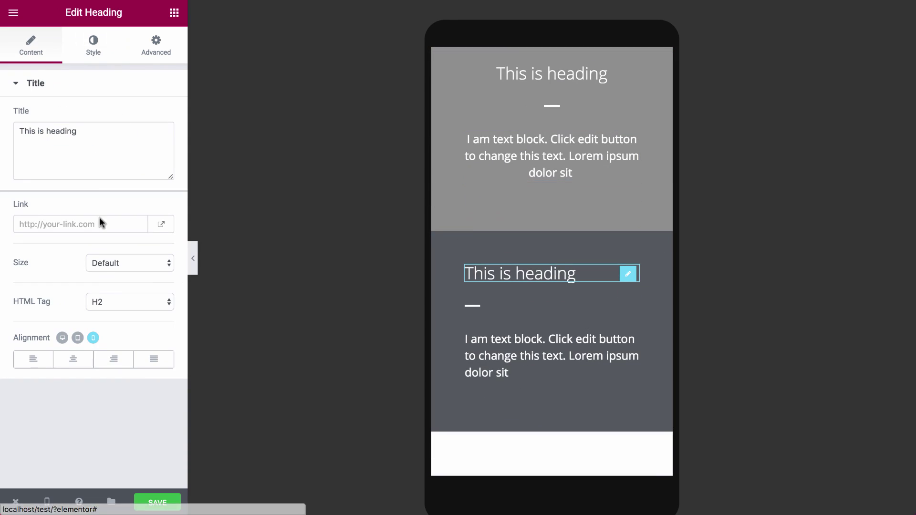
left_click(495, 311)
left_click(542, 368)
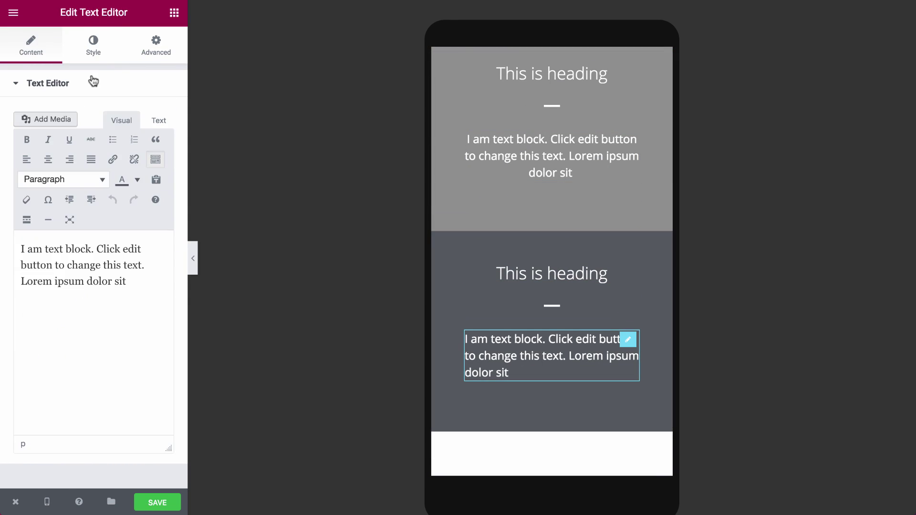
left_click(79, 51)
Step: Centre the call-to-action section's heading, subheading and Contact Us button for mobile
scroll(544, 291, "down", 15)
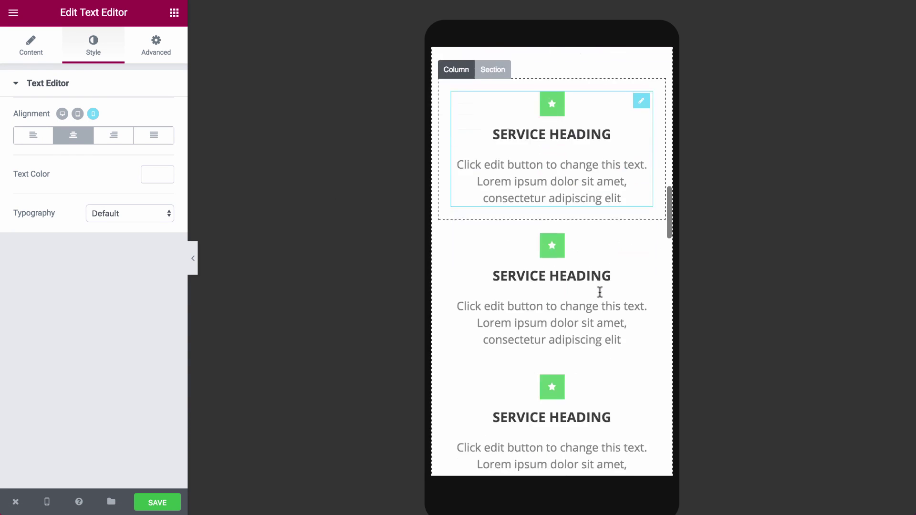
scroll(599, 292, "down", 5)
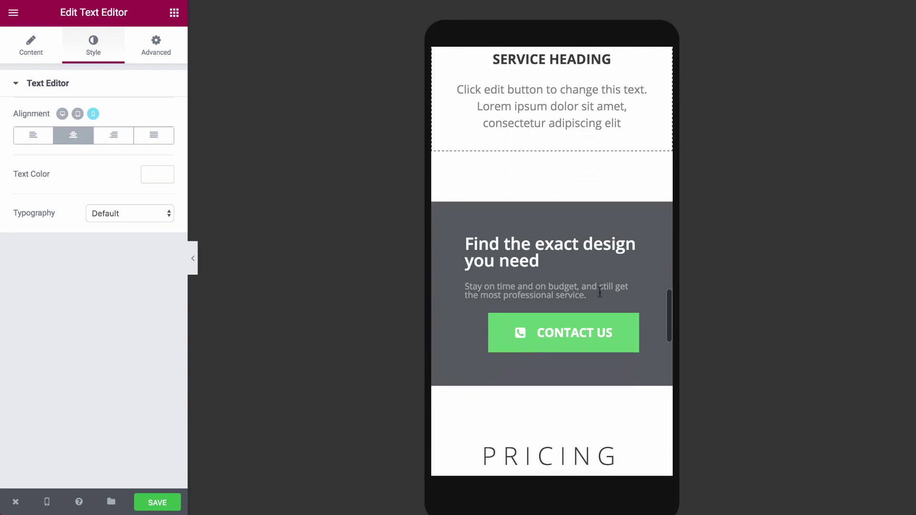
left_click(547, 261)
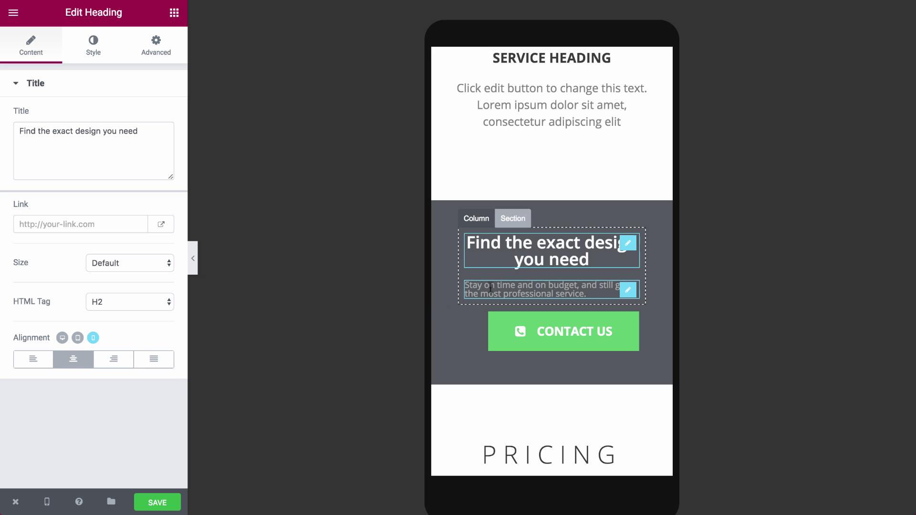
left_click(479, 342)
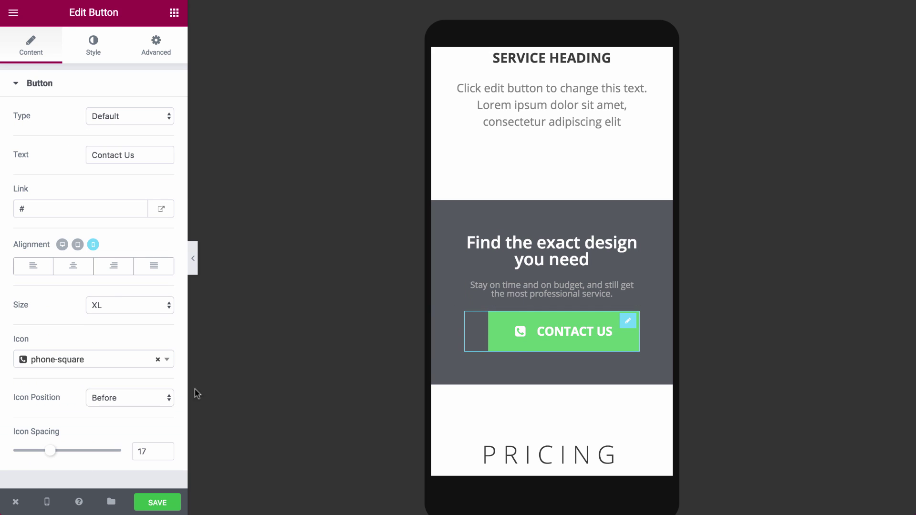
Step: Hide the call-to-action subheading on mobile and check the section with the editing panel briefly hidden
left_click(536, 289)
left_click(156, 45)
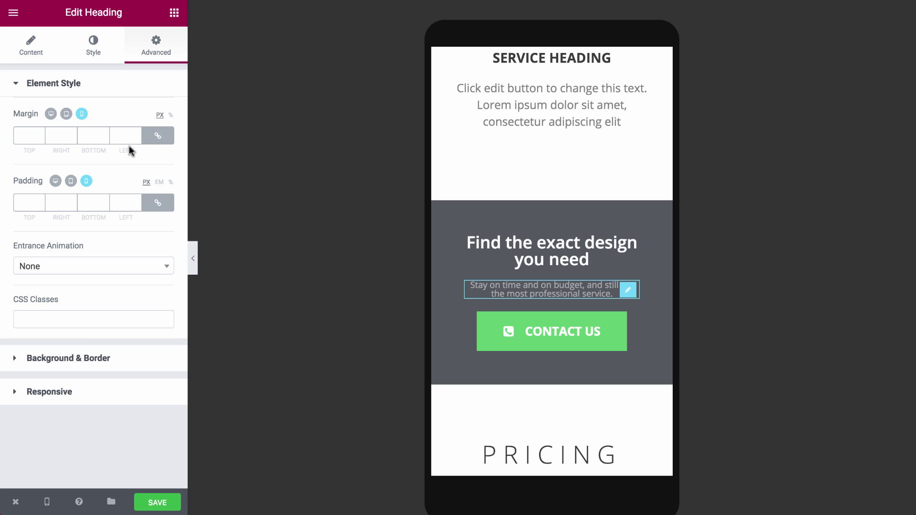
left_click(70, 390)
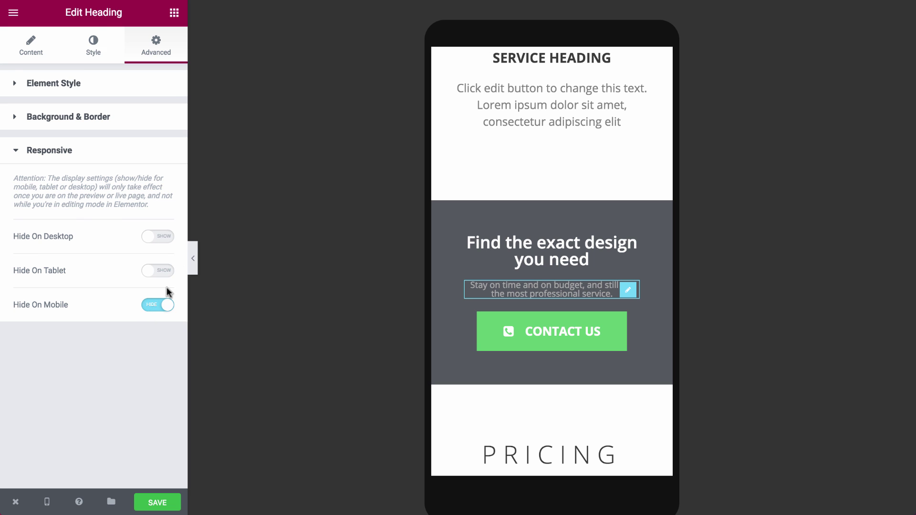
left_click(193, 260)
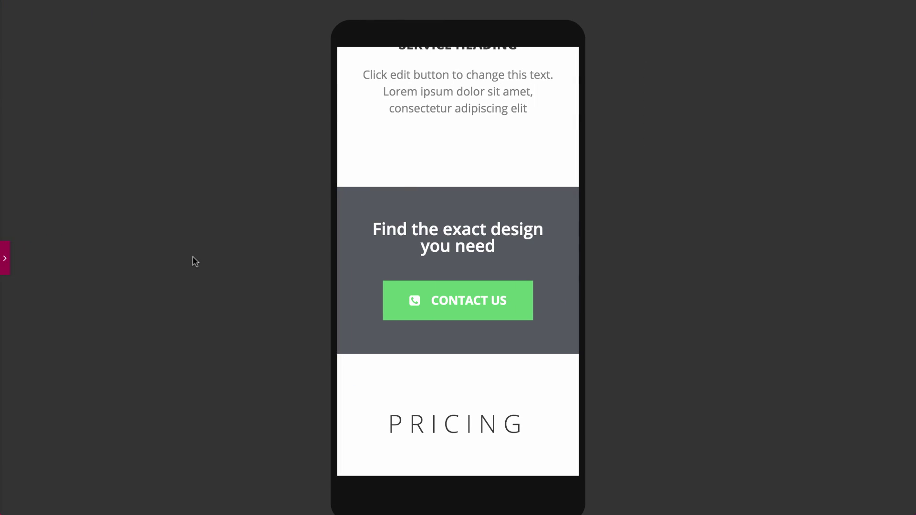
left_click(6, 258)
Step: Review the Pricing columns and logo carousel at mobile size
scroll(578, 303, "down", 8)
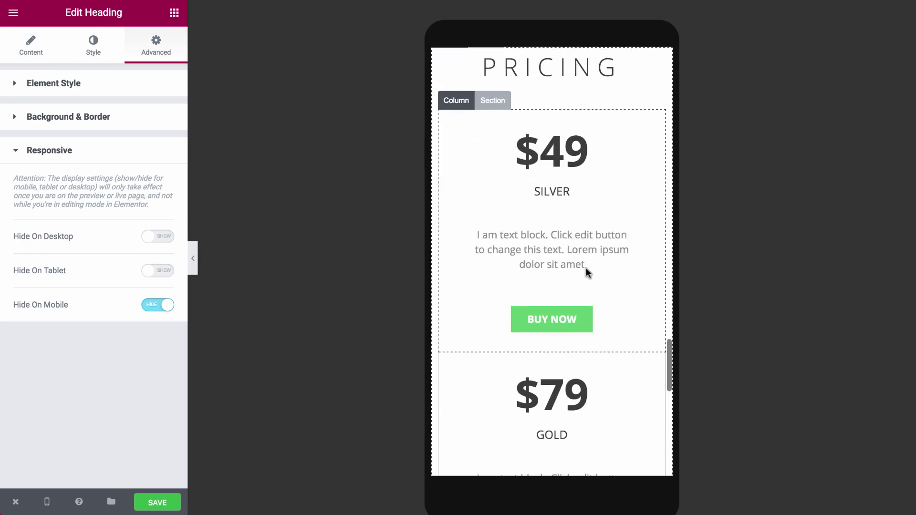
scroll(587, 272, "down", 10)
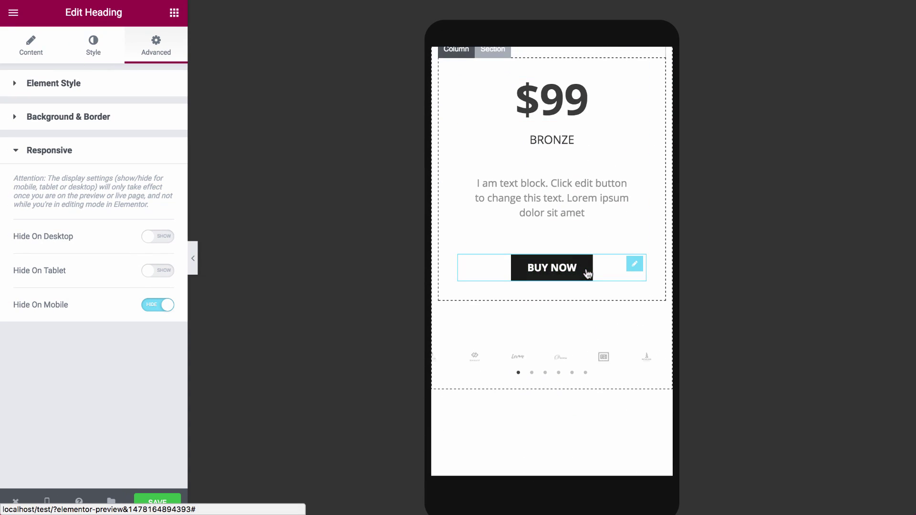
scroll(586, 272, "up", 20)
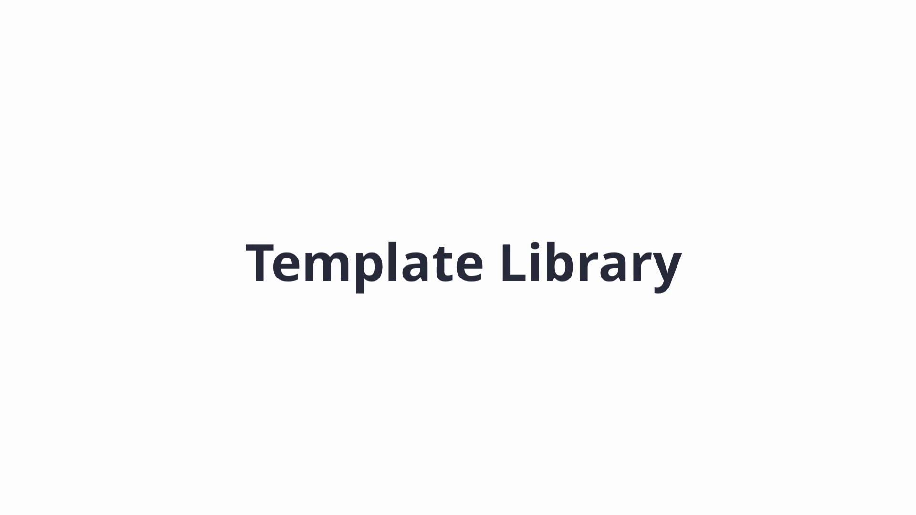
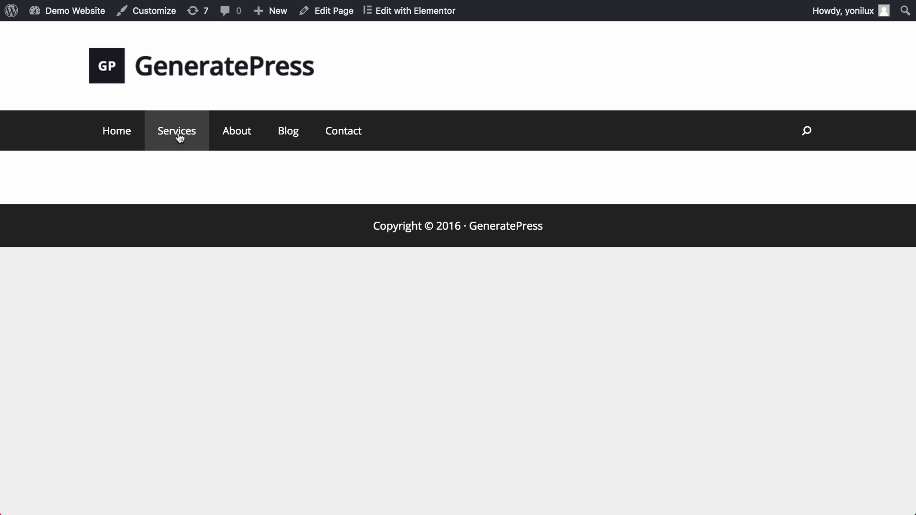
Step: Open the Services page for editing with Elementor and insert the predesigned Product – App template
left_click(412, 15)
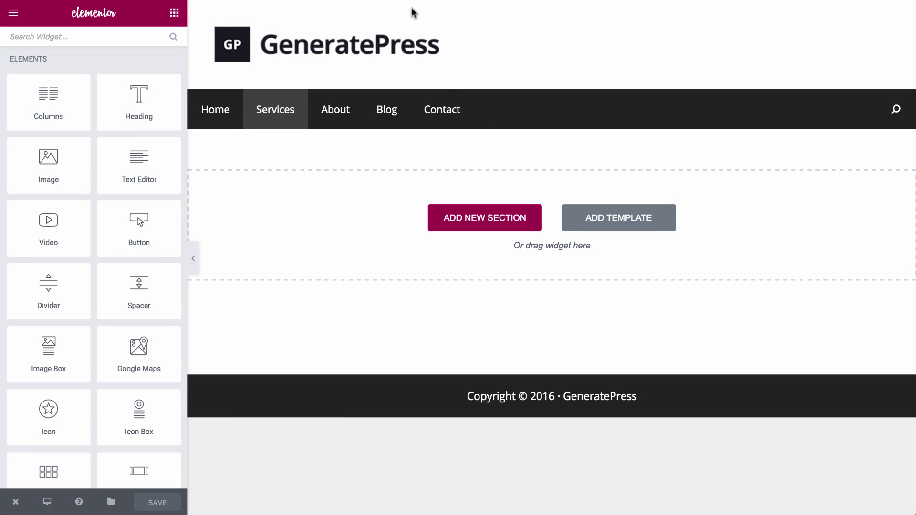
left_click(589, 226)
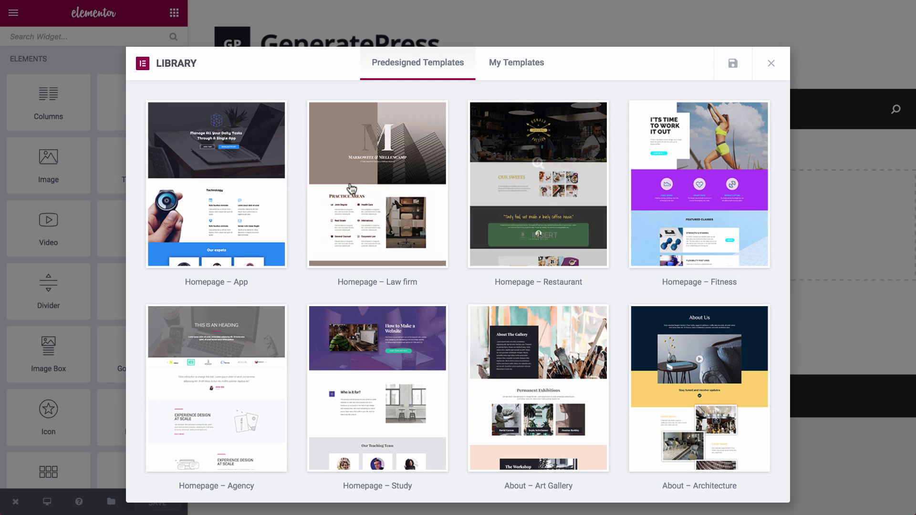
scroll(442, 363, "down", 6)
scroll(442, 362, "down", 10)
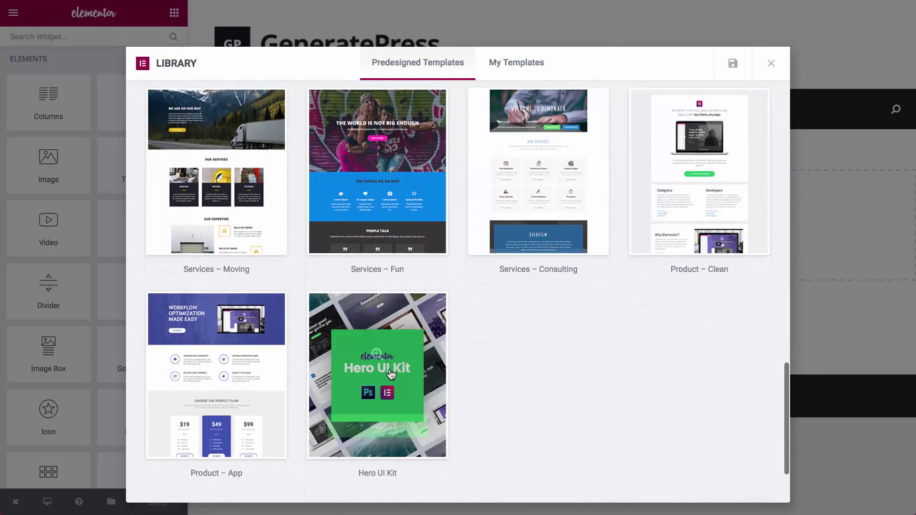
left_click(214, 429)
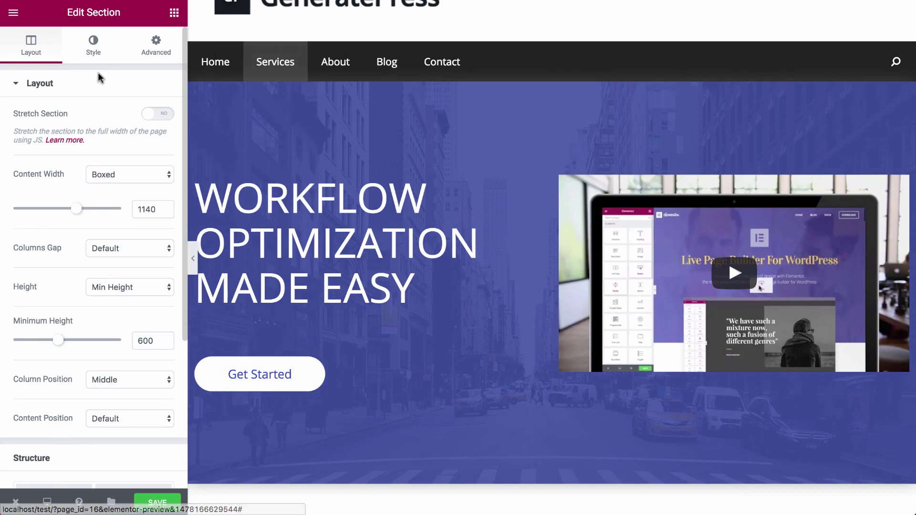
Step: Change the hero section's background overlay colour to dark grey #54595f
left_click(93, 45)
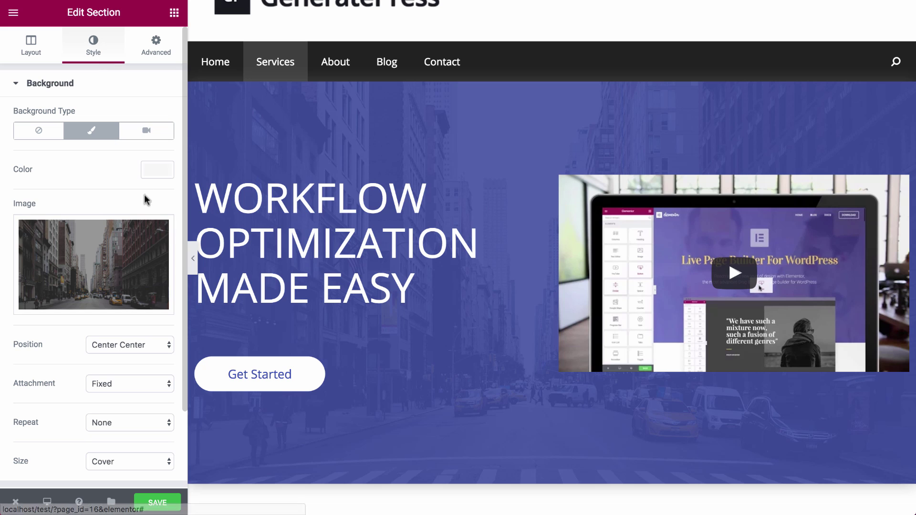
scroll(82, 287, "down", 4)
left_click(93, 405)
left_click(158, 202)
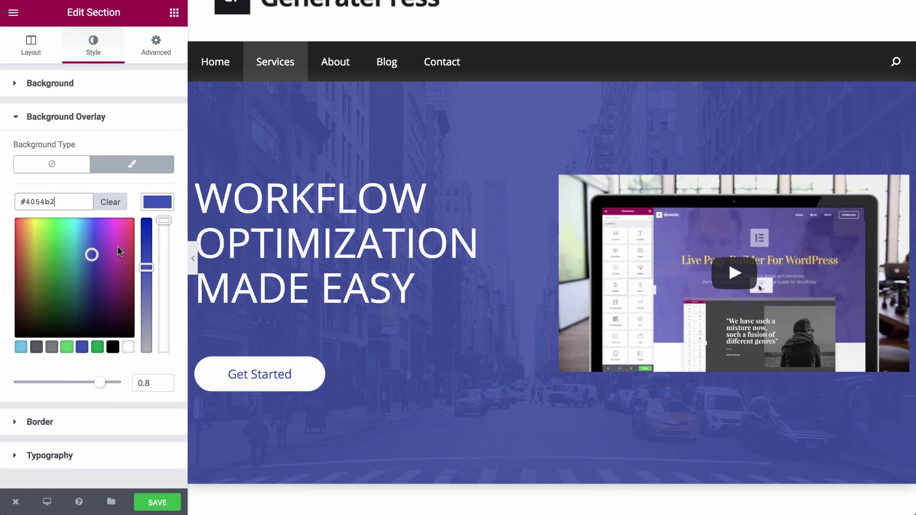
left_click(36, 346)
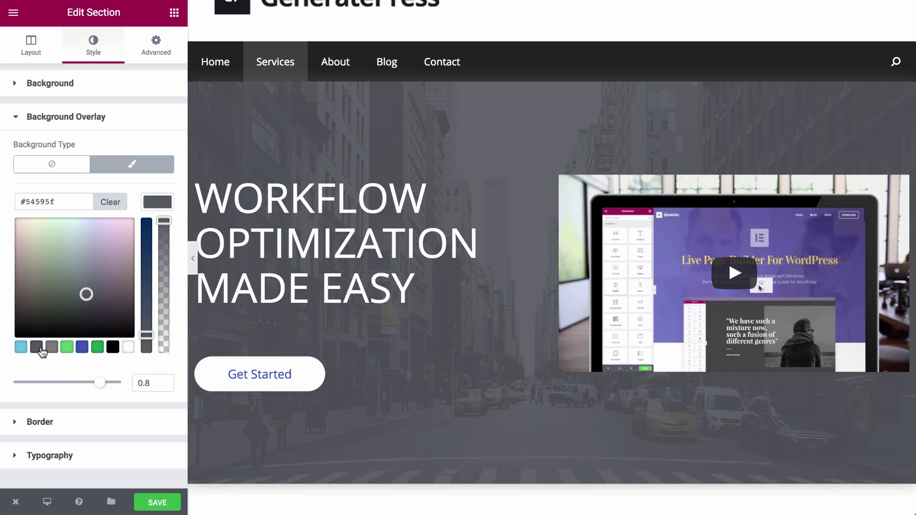
Step: Set the text colour of the hero's Get Started button to black
left_click(323, 380)
left_click(93, 45)
left_click(157, 114)
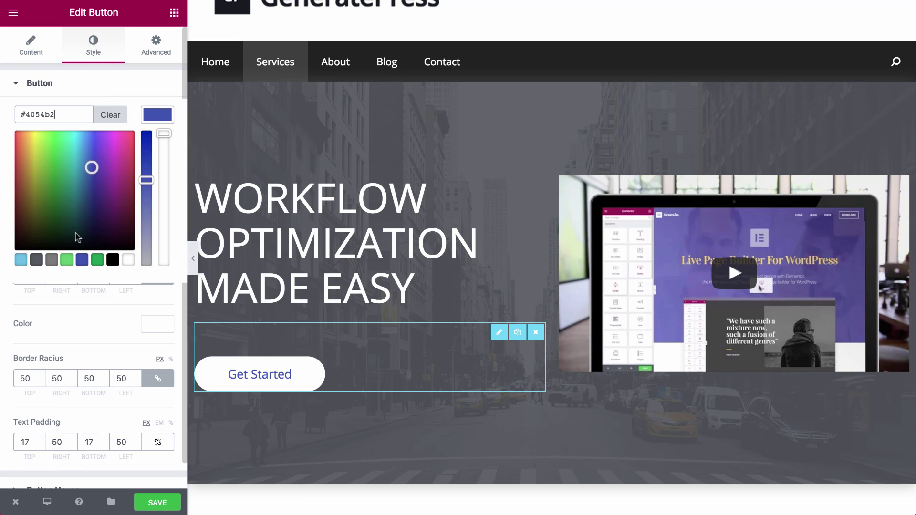
left_click(112, 260)
left_click(155, 118)
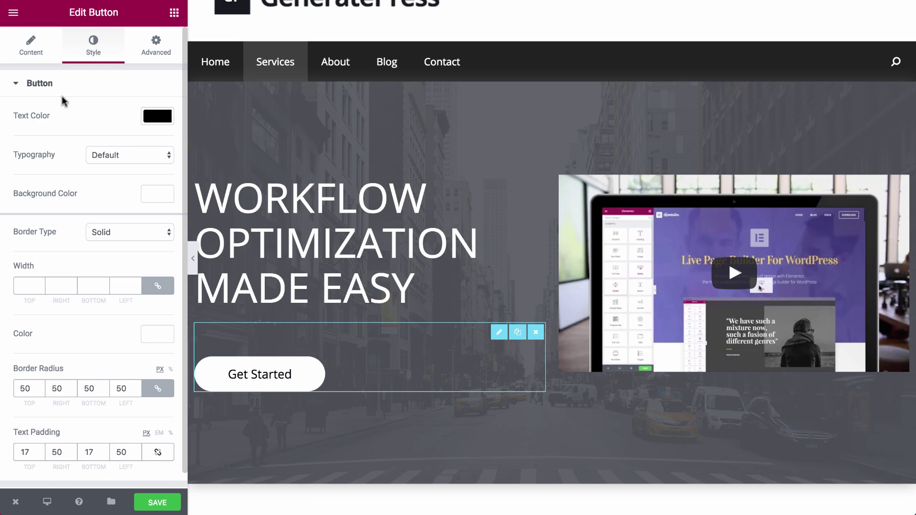
Step: Give the hero's Get Started button a black background and white text for its hover state
left_click(40, 83)
left_click(72, 118)
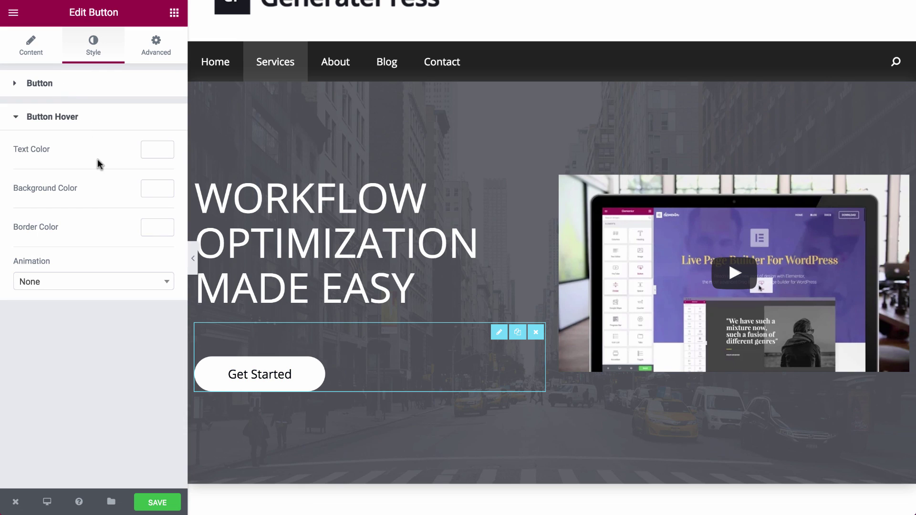
left_click(149, 189)
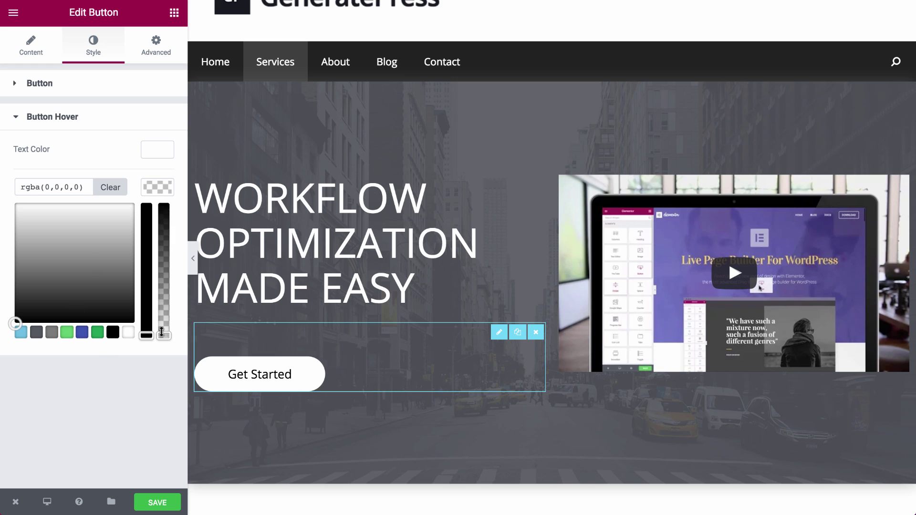
left_click_drag(161, 332, 167, 154)
left_click(156, 151)
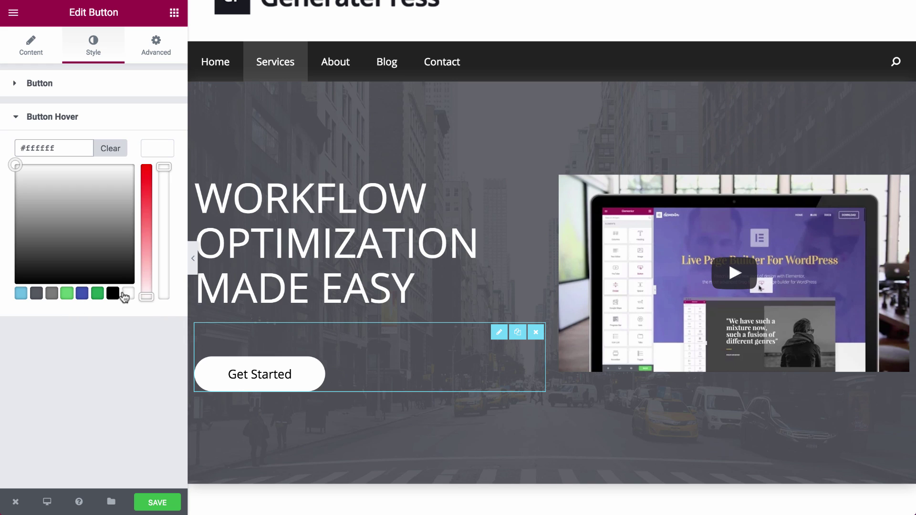
left_click(157, 149)
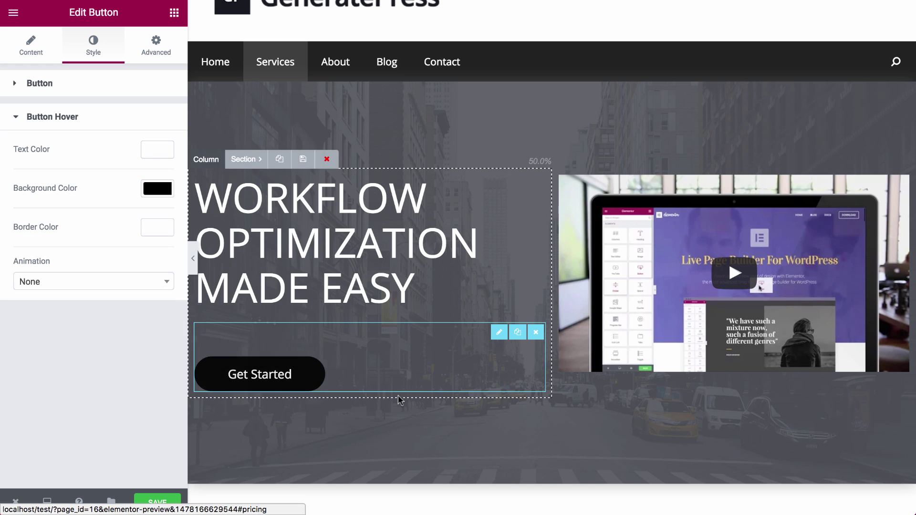
Step: Set the icon primary colour to black for the Minimize Your Documents and Follow Client Payments icon boxes
scroll(399, 399, "down", 7)
left_click(260, 245)
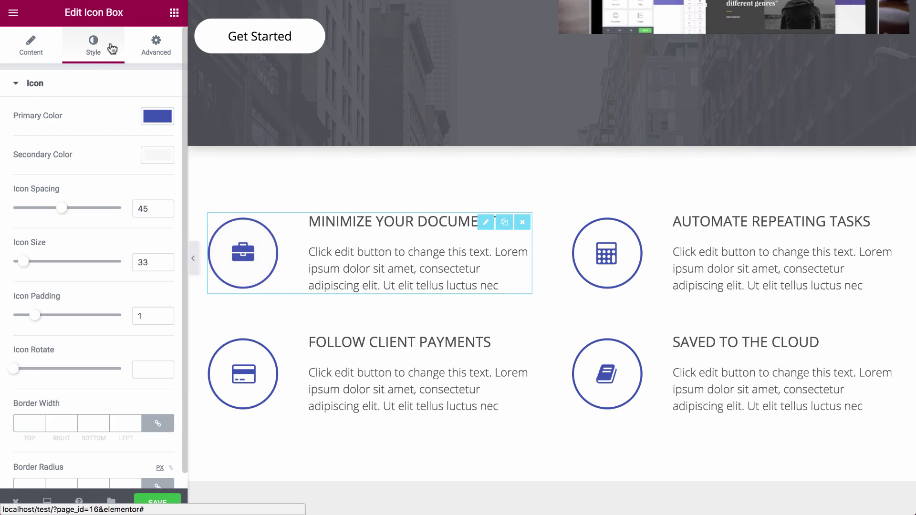
left_click(158, 115)
left_click(110, 260)
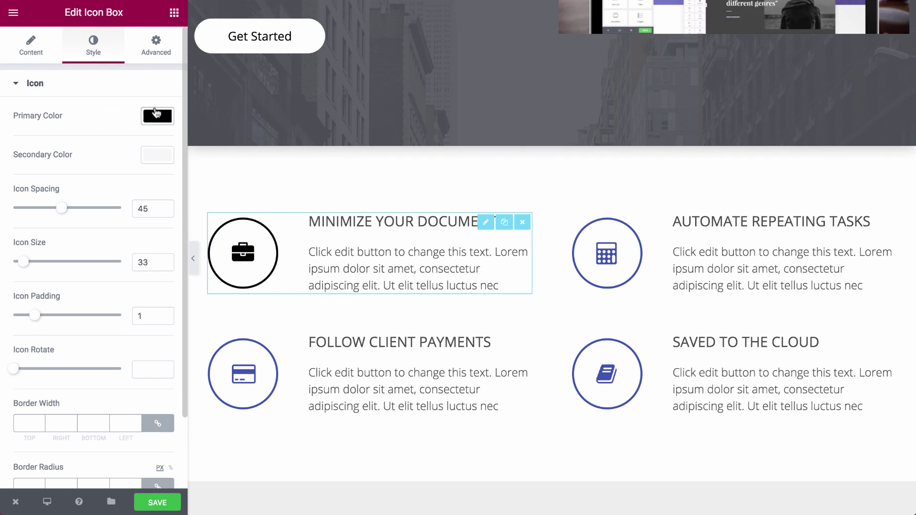
left_click(282, 348)
left_click(93, 45)
left_click(156, 116)
left_click(113, 260)
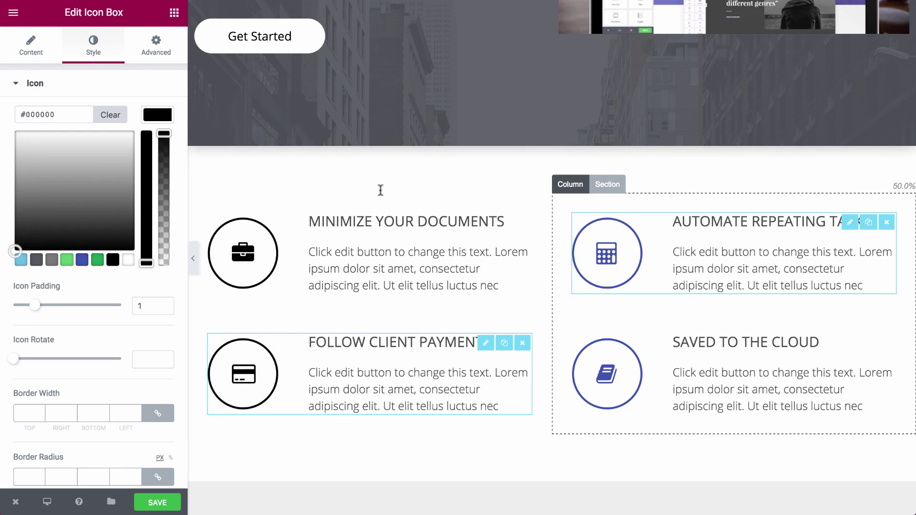
Step: Set the icon primary colour to black for the Automate Repeating Tasks and Saved to the Cloud icon boxes
left_click(646, 227)
left_click(157, 115)
left_click(113, 260)
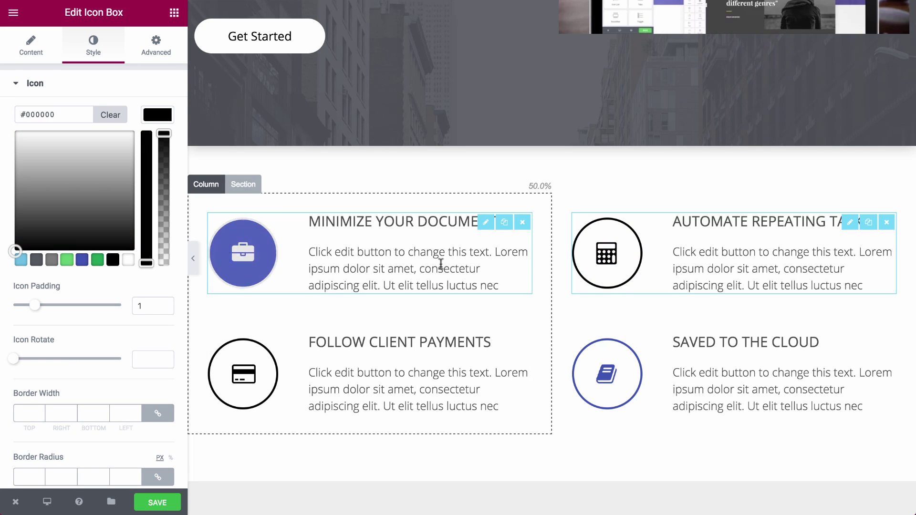
left_click(87, 58)
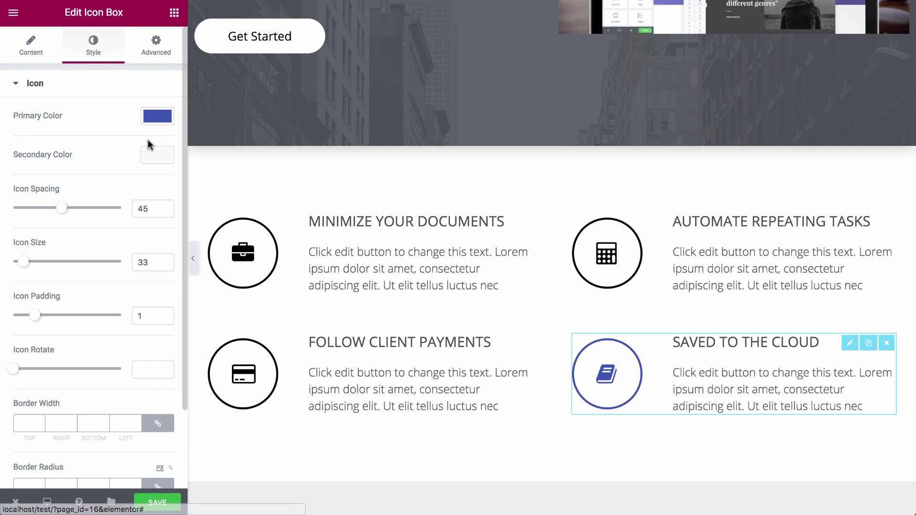
left_click(155, 115)
left_click(112, 261)
Step: Change the background colour of the $49 pricing column to black
scroll(271, 165, "down", 5)
scroll(270, 165, "down", 6)
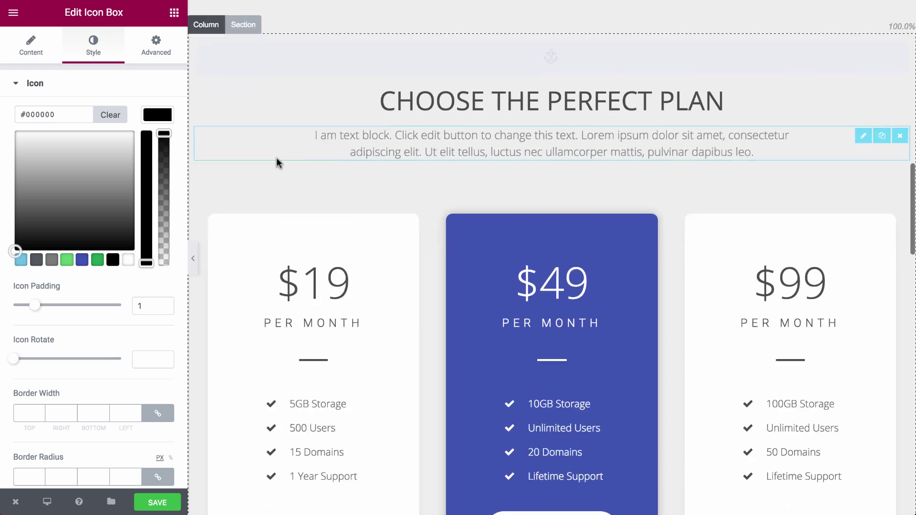
left_click(463, 117)
left_click(158, 171)
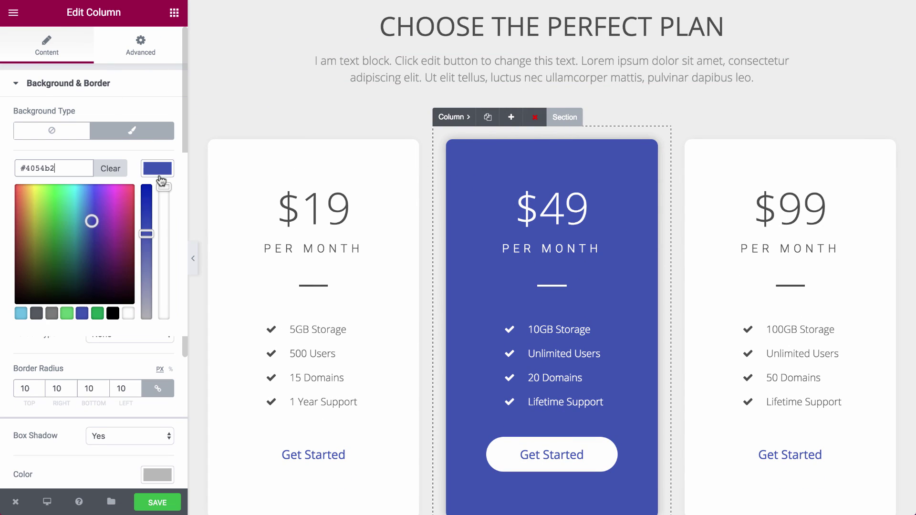
left_click(113, 313)
Step: Set the text colour of the $19 plan's Get Started button to black
scroll(348, 316, "down", 3)
left_click(313, 336)
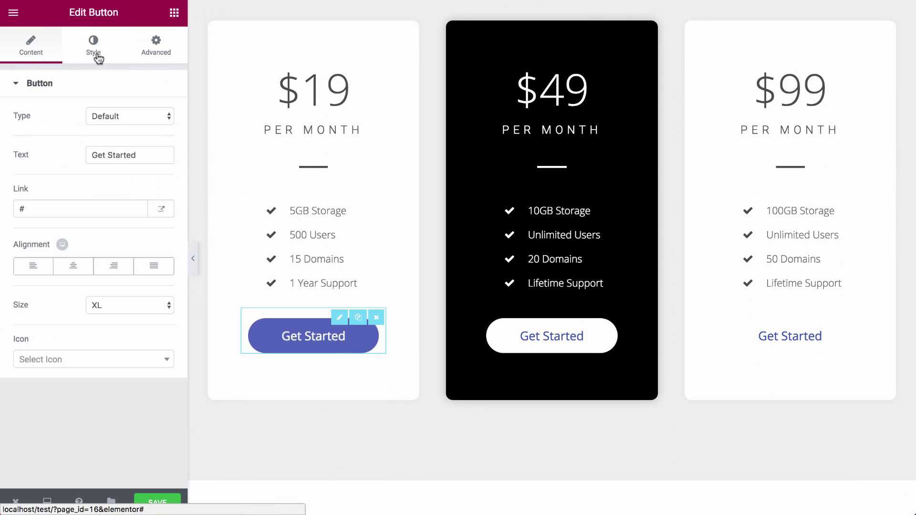
left_click(93, 48)
left_click(147, 119)
left_click(112, 260)
Step: Set the hover background and border colours of the $19 plan's Get Started button to black
left_click(103, 89)
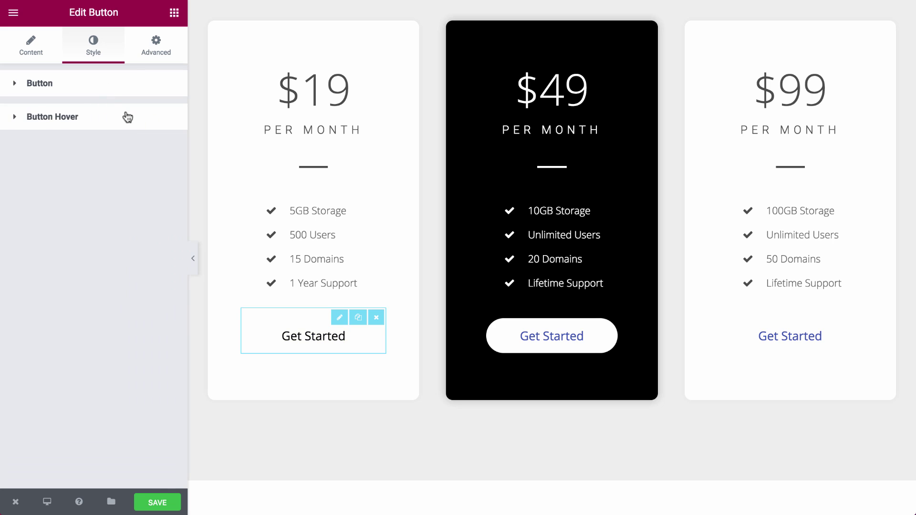
left_click(127, 117)
left_click(157, 150)
left_click(113, 334)
left_click(158, 189)
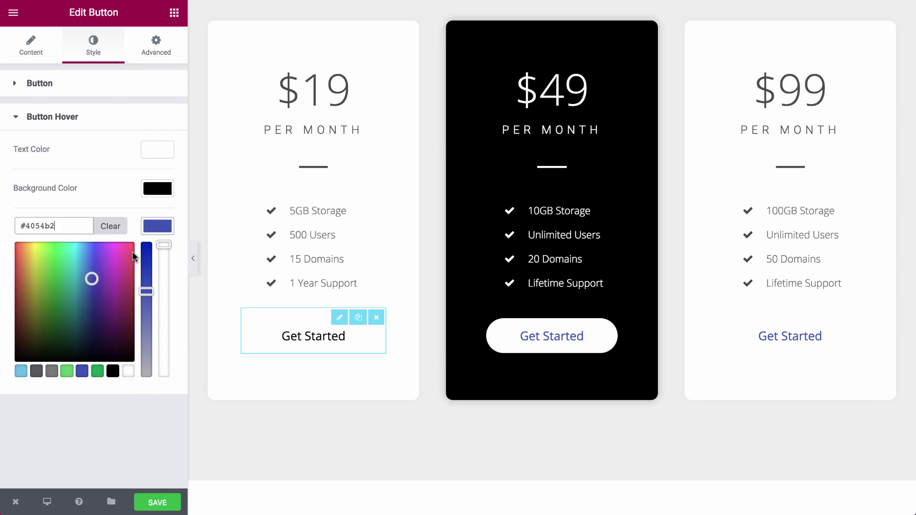
left_click(113, 371)
Step: Set the text colour of the $49 plan's Get Started button to black and check its hover settings
left_click(491, 340)
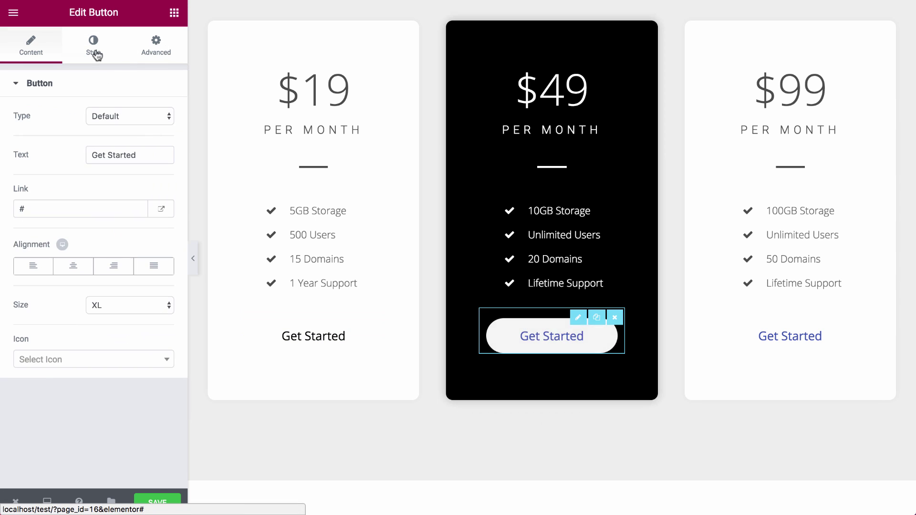
left_click(96, 52)
left_click(113, 259)
left_click(124, 83)
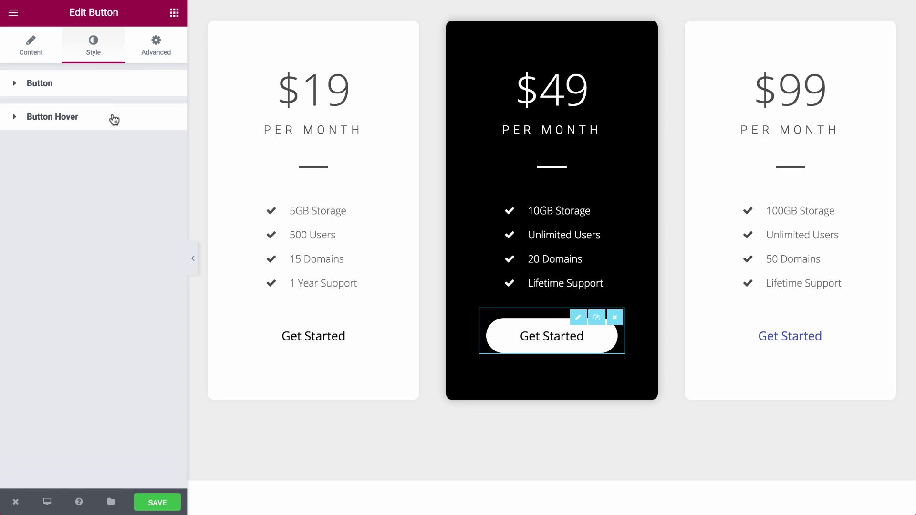
left_click(115, 117)
Step: Set the text colour of the $99 plan's Get Started button to black
left_click(790, 336)
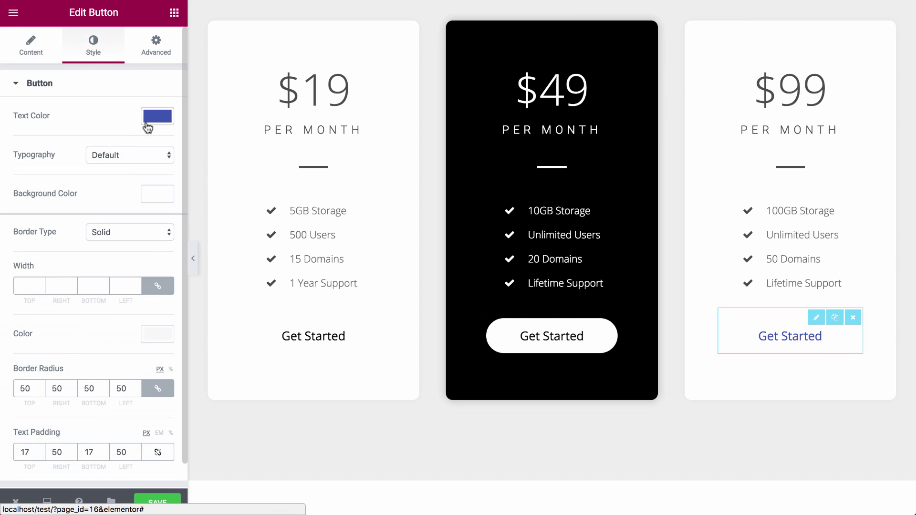
left_click(157, 120)
left_click(113, 259)
Step: Set the hover border and background colours of the $99 plan's Get Started button to black
left_click(124, 84)
left_click(115, 117)
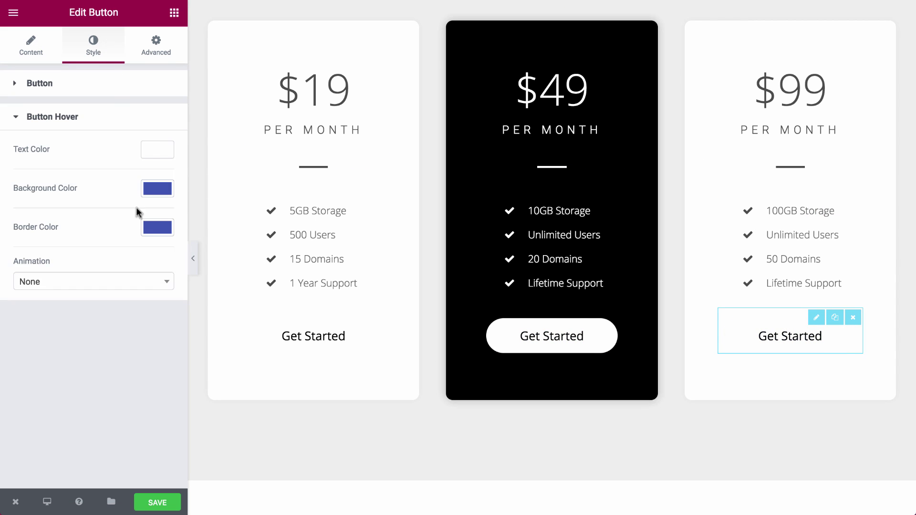
left_click(158, 228)
left_click(113, 371)
left_click(158, 189)
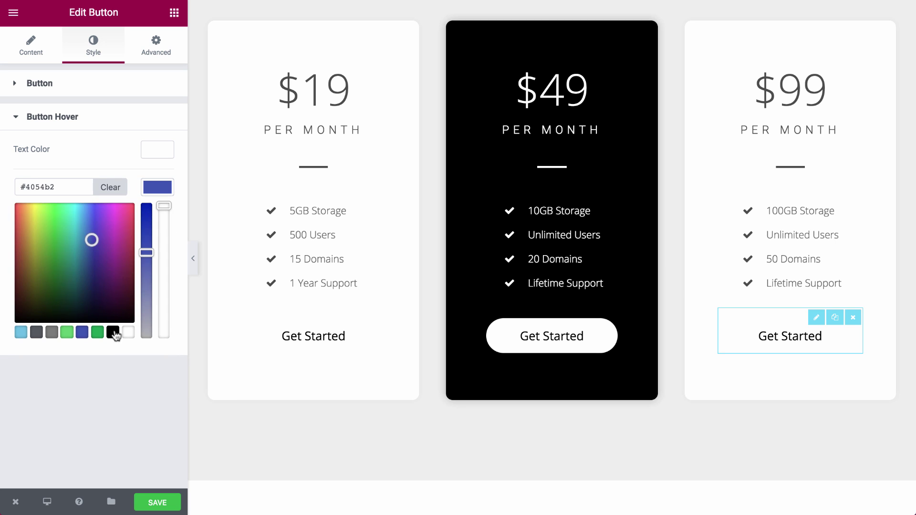
left_click(113, 332)
left_click(157, 187)
Step: Change the Frequently Asked Questions heading's text colour to black
scroll(332, 225, "down", 10)
left_click(525, 104)
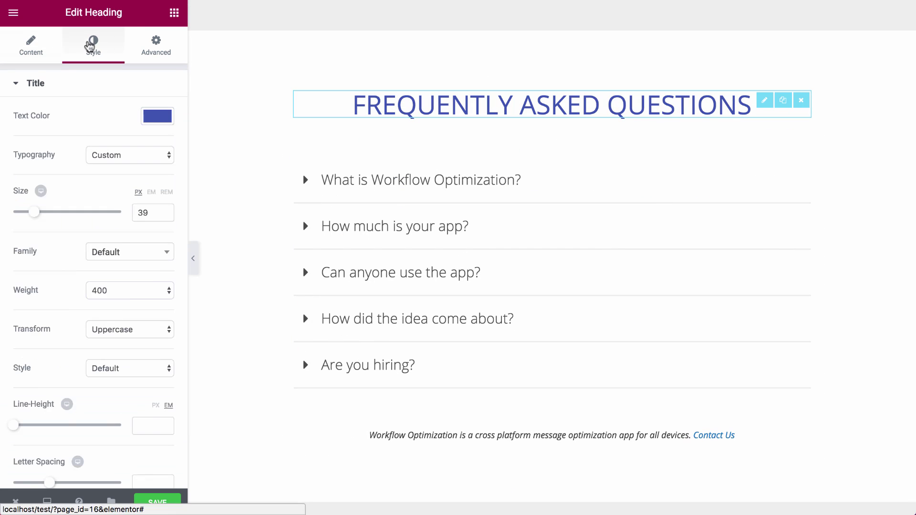
left_click(157, 115)
left_click(111, 261)
left_click(224, 127)
Step: Colour the Contact Us link in the text below the FAQ list black
scroll(247, 145, "down", 6)
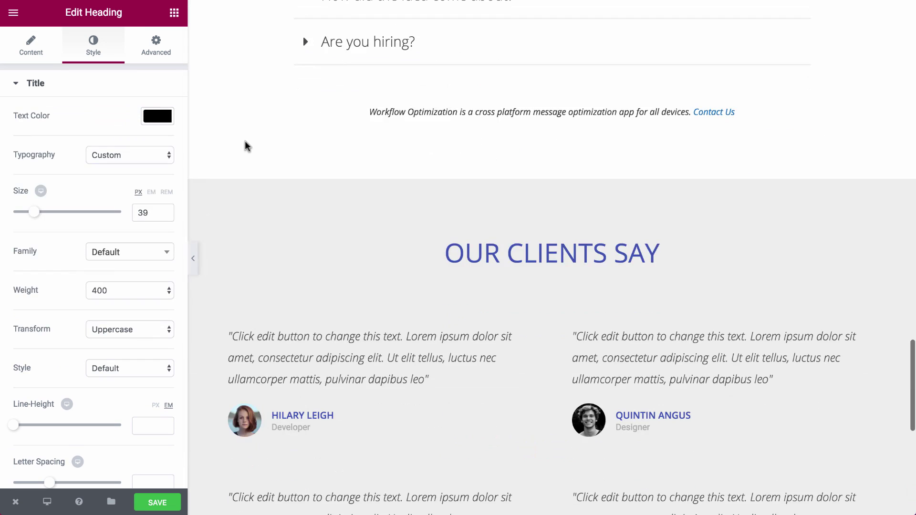
left_click(608, 115)
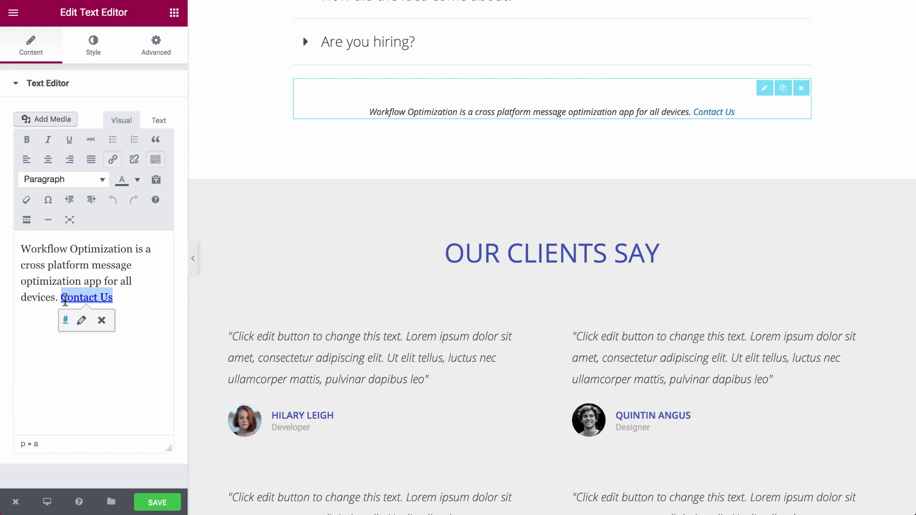
left_click(133, 179)
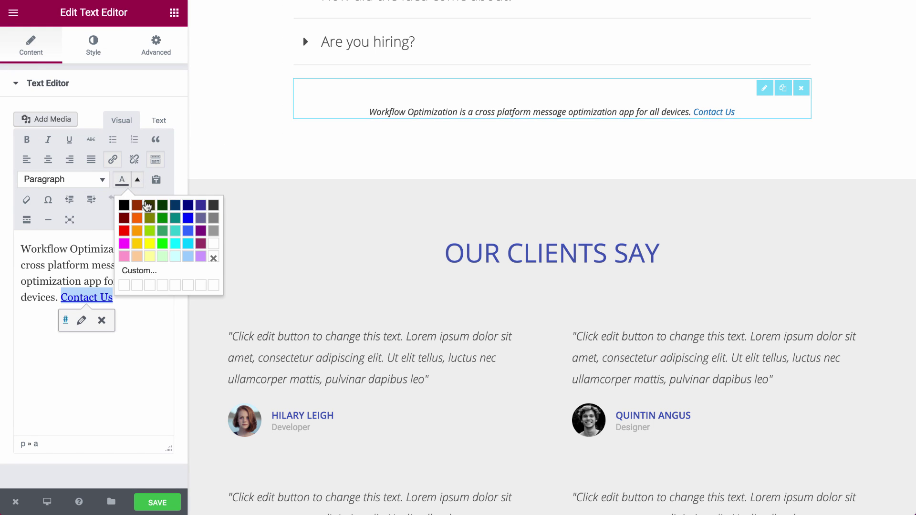
left_click(126, 209)
Step: Change the Our Clients Say heading's text colour to black
left_click(631, 259)
left_click(93, 46)
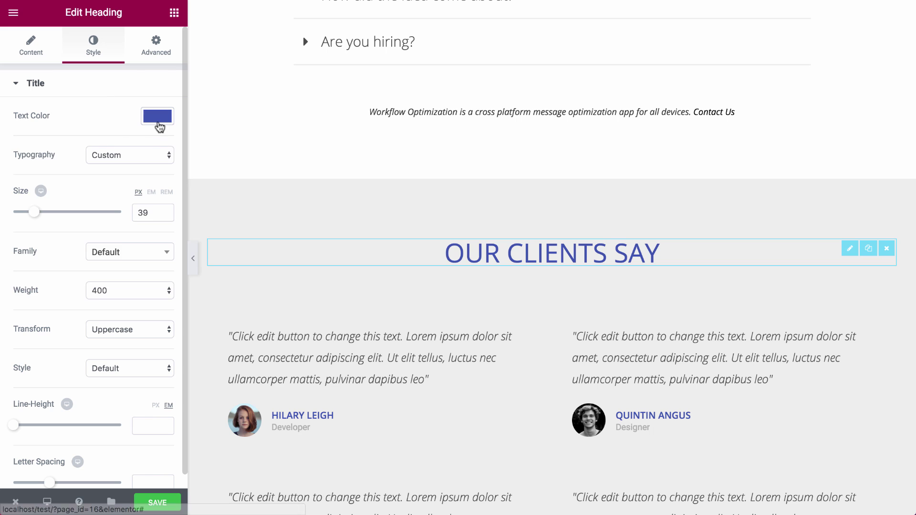
left_click(154, 119)
left_click(113, 259)
Step: Set the name colour of the first testimonial in the left column to black
scroll(430, 313, "down", 8)
scroll(384, 259, "up", 4)
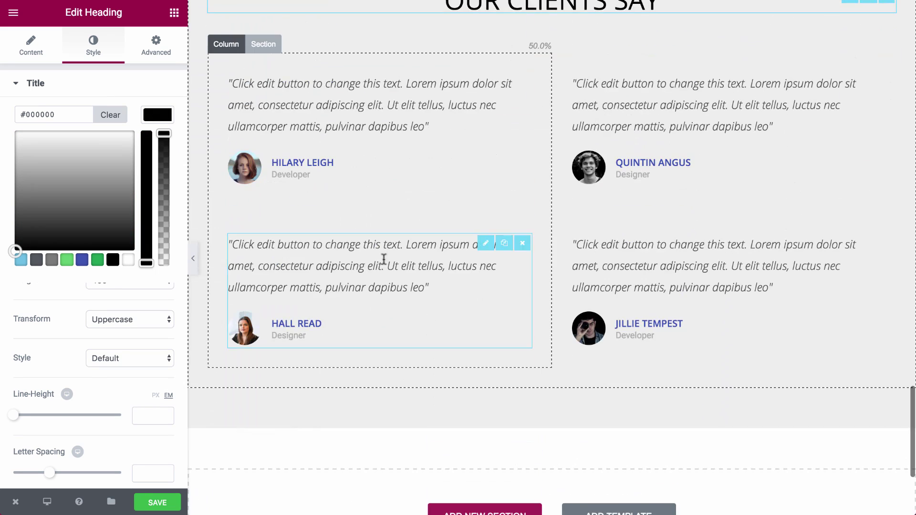
left_click(366, 180)
left_click(92, 56)
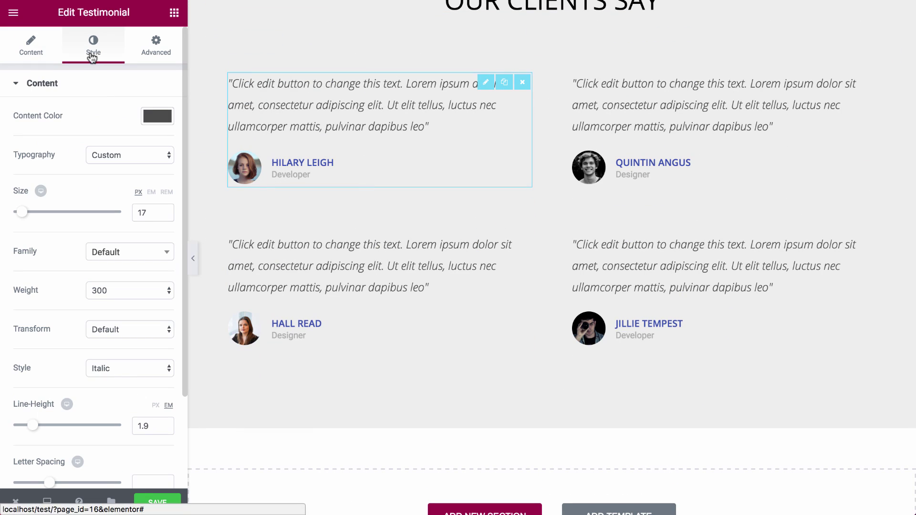
left_click(74, 81)
left_click(94, 149)
left_click(157, 180)
left_click(113, 328)
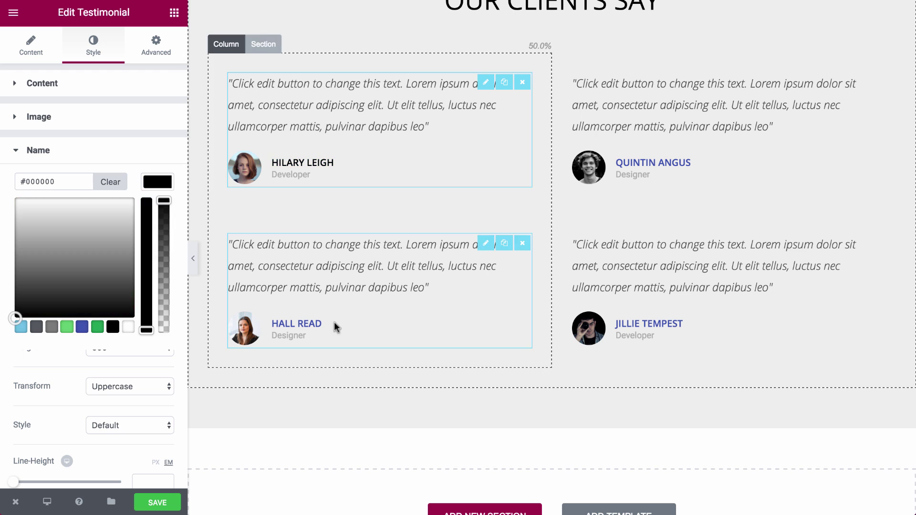
Step: Set the name colour of the second testimonial in the left column to black
left_click(337, 327)
left_click(93, 47)
left_click(114, 84)
left_click(116, 151)
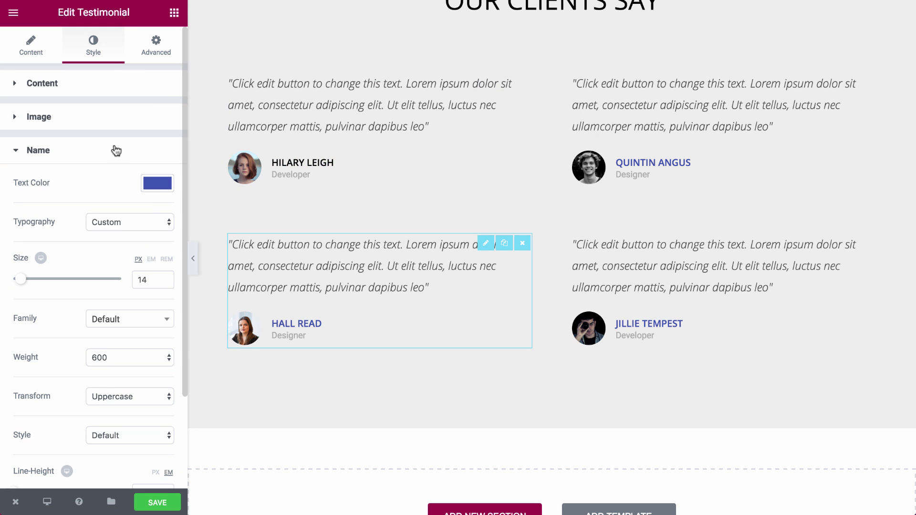
left_click(158, 183)
left_click(113, 327)
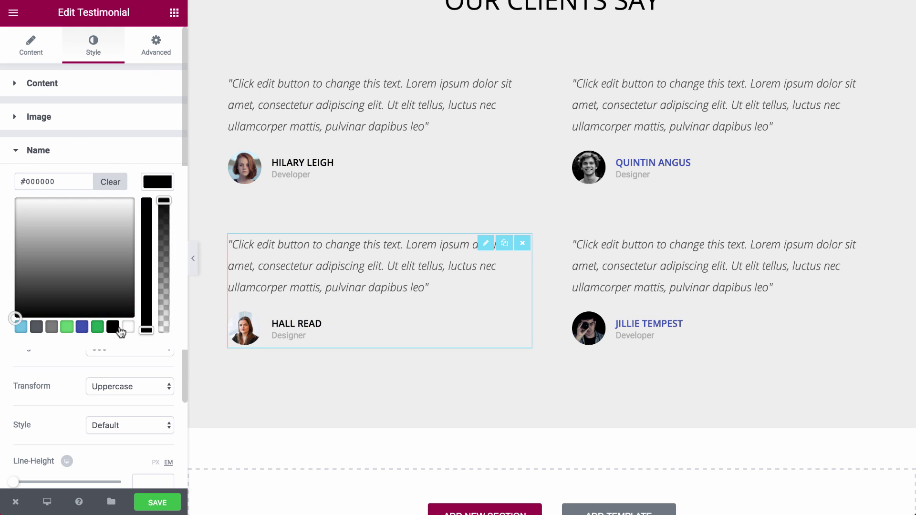
Step: Set the name colour of the first testimonial in the right column to black
left_click(690, 165)
left_click(94, 49)
left_click(120, 84)
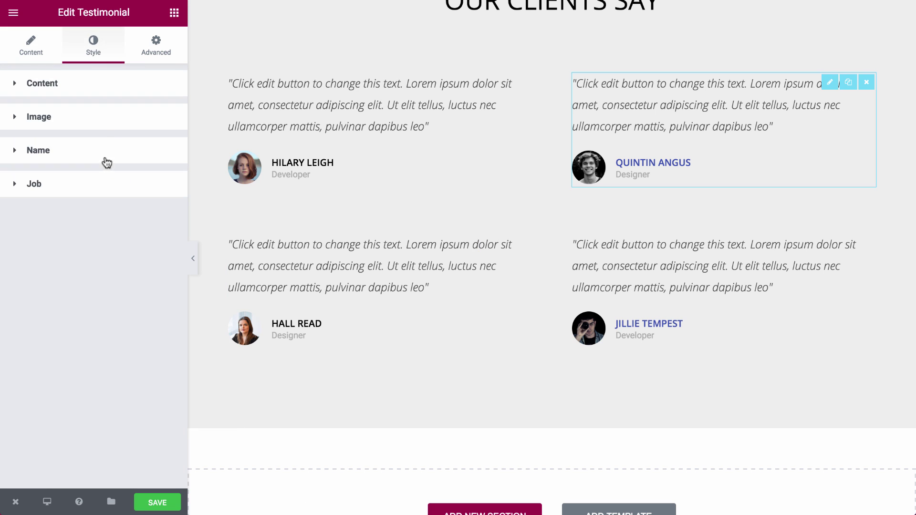
left_click(110, 148)
left_click(157, 182)
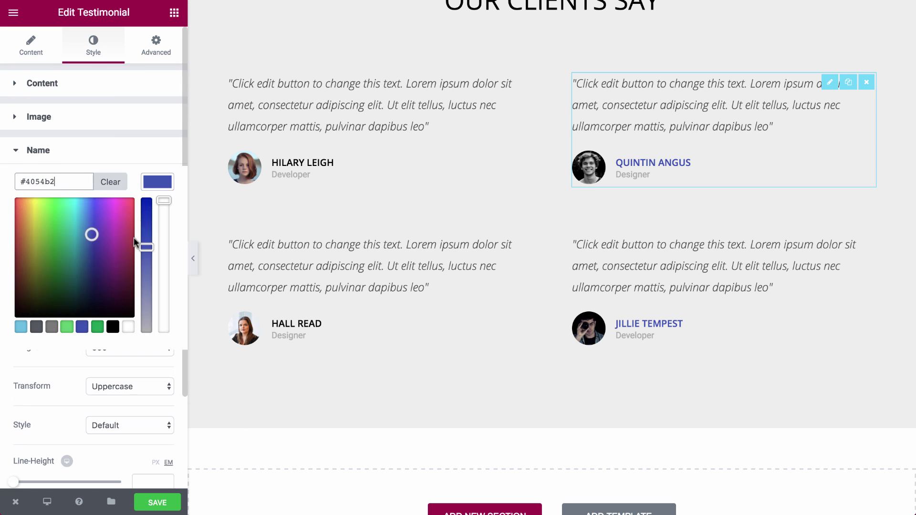
left_click(113, 327)
Step: Set the name colour of the second testimonial in the right column to black
left_click(621, 324)
left_click(85, 88)
left_click(94, 48)
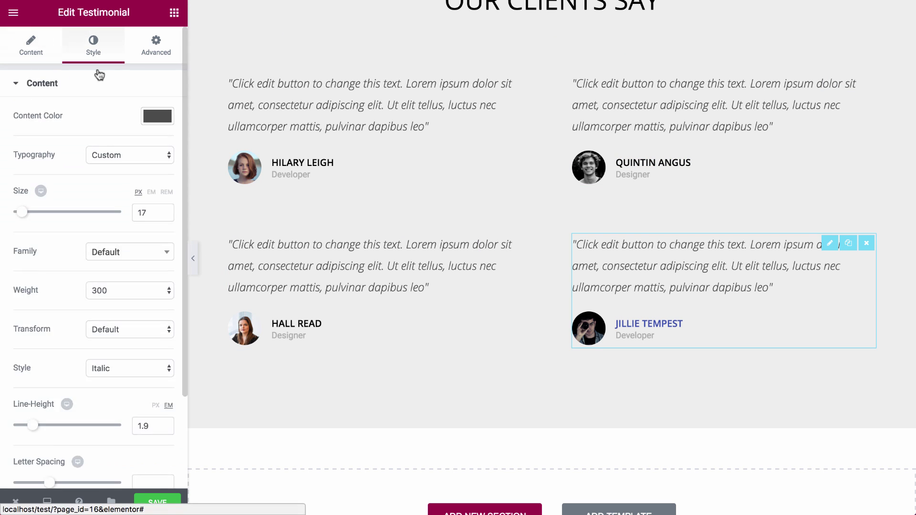
left_click(99, 81)
left_click(74, 148)
left_click(150, 183)
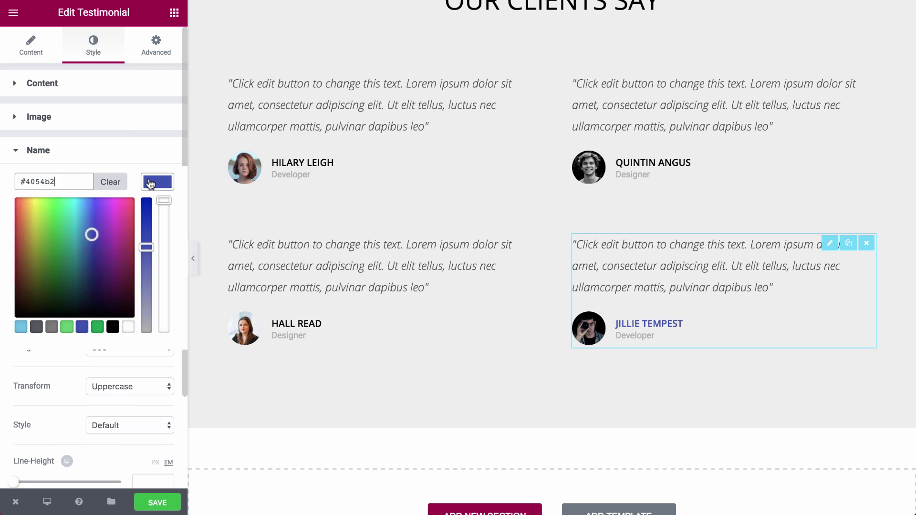
left_click(113, 328)
Step: Pause the YouTube film Charlie Chaplin 'The Kid' 1921 and replace the hero video's link with its address, ending in watch?v=ZNyttSbCUCU
scroll(378, 180, "up", 20)
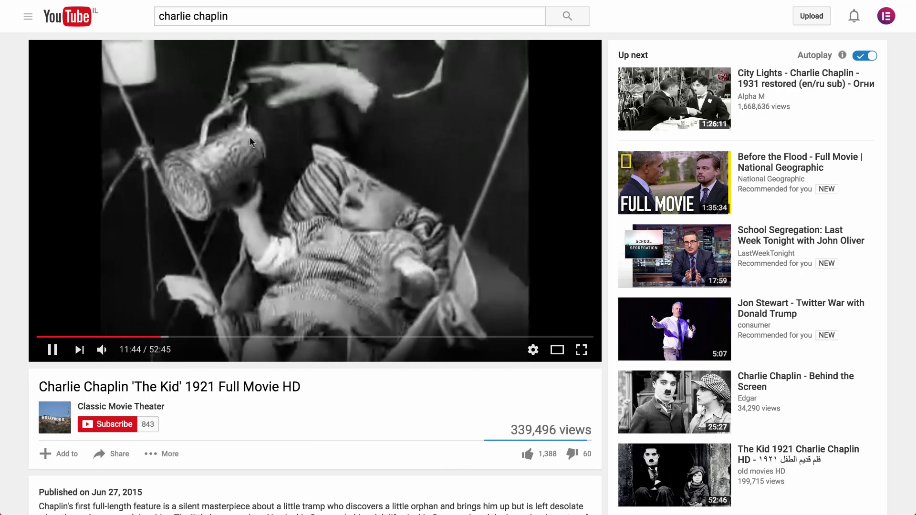
key("space")
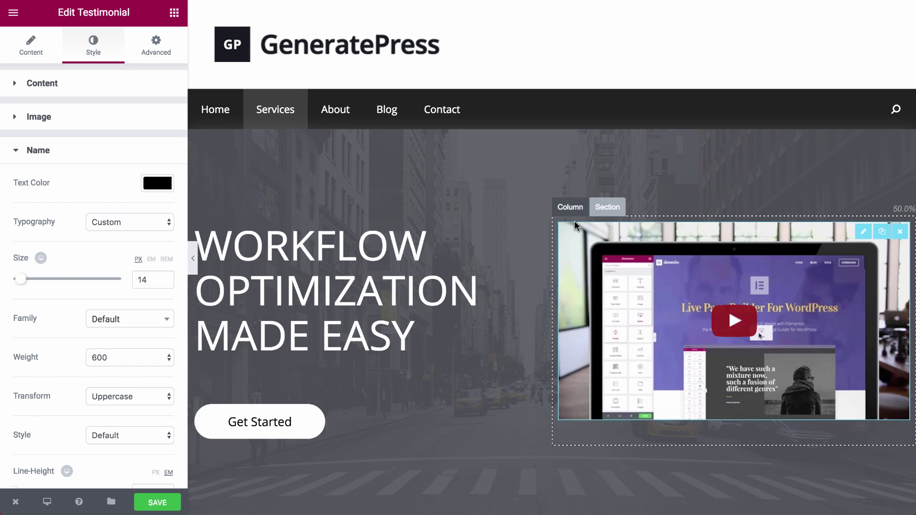
left_click(576, 223)
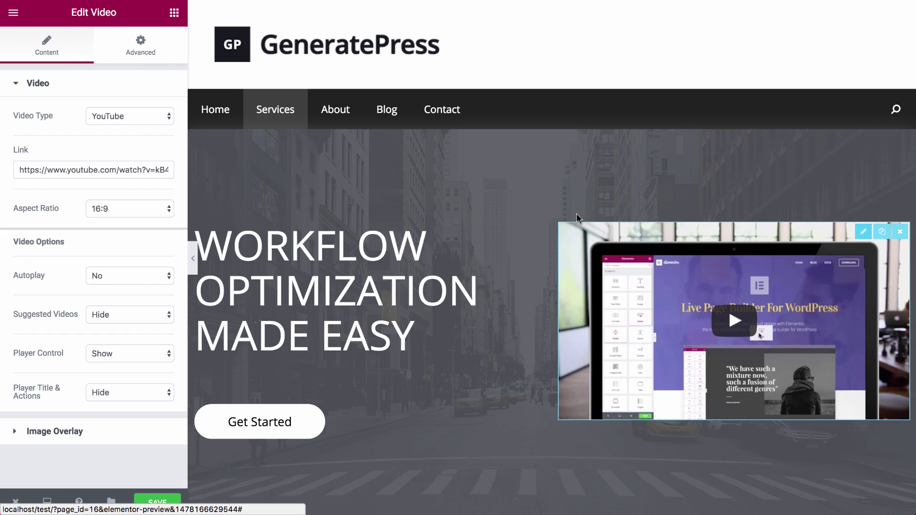
left_click(106, 165)
key("ctrl+a")
key("ctrl+v")
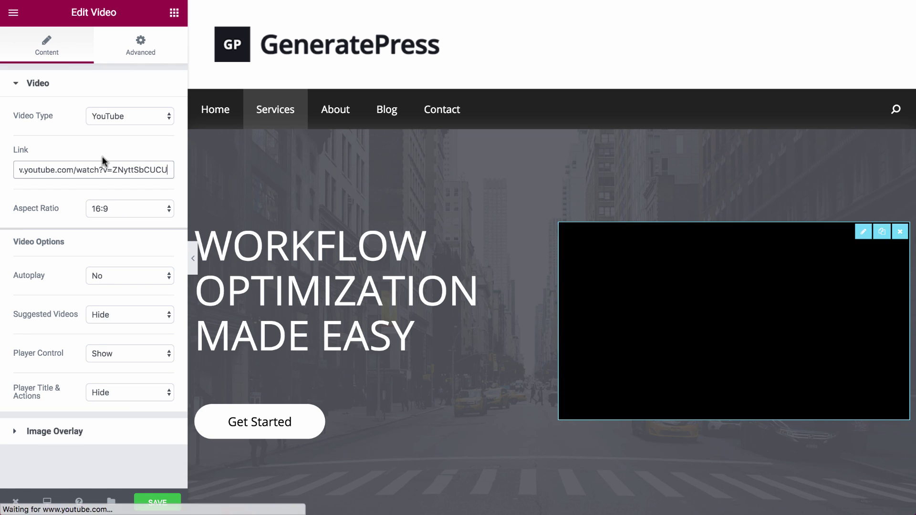
Step: Hide the editing panel and review the Services page at full width from the hero section to the testimonials
left_click(193, 262)
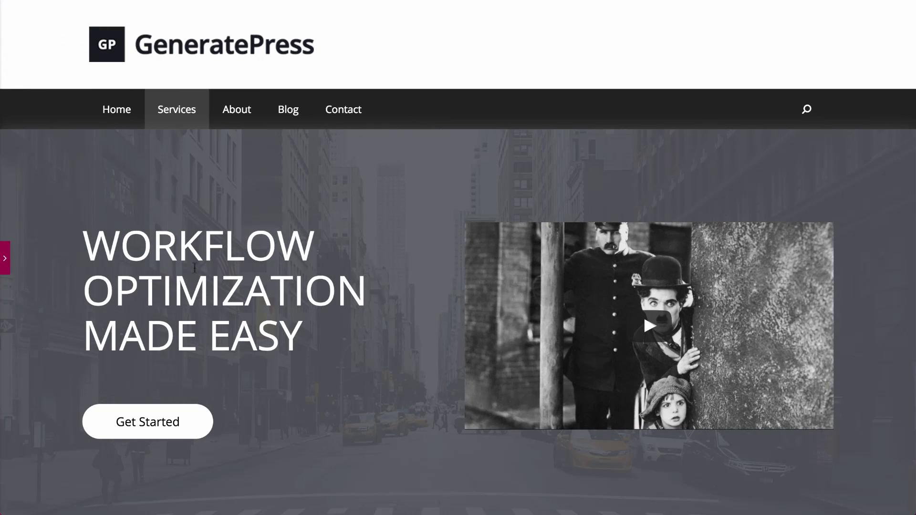
scroll(866, 450, "down", 15)
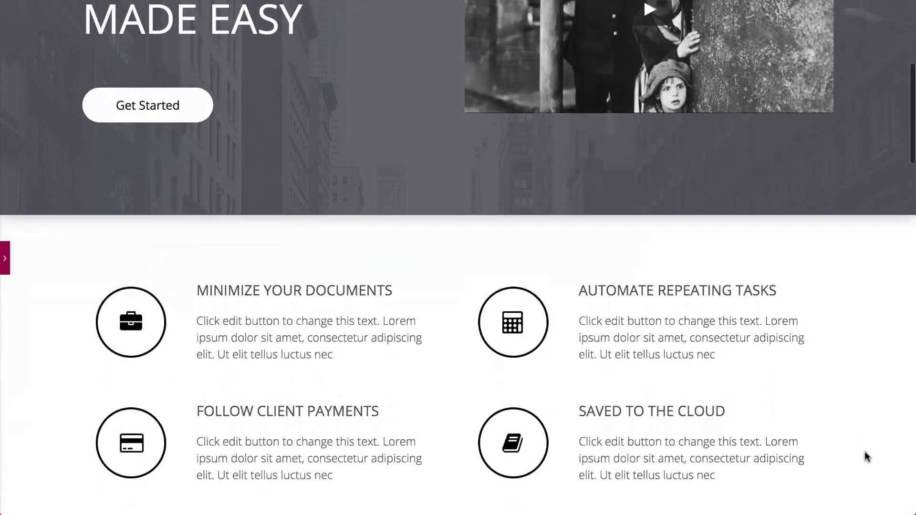
scroll(866, 453, "down", 15)
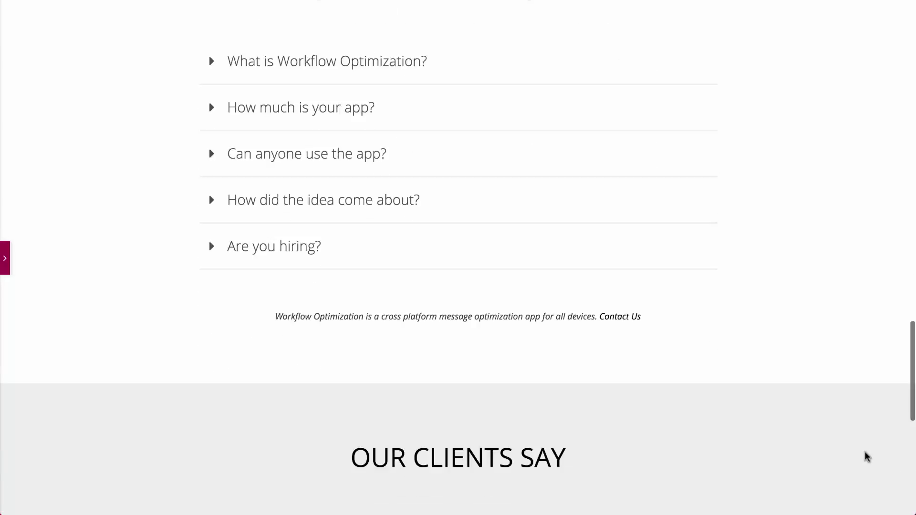
scroll(868, 457, "up", 20)
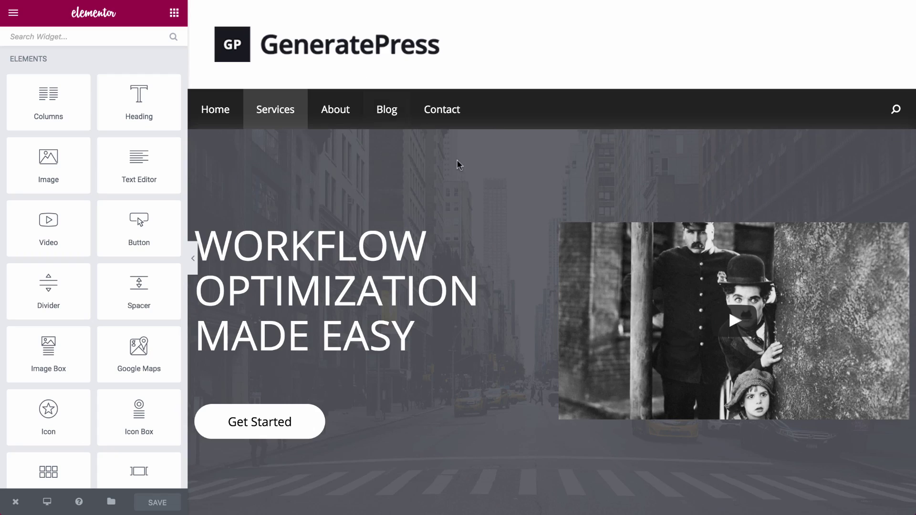
Step: Show the Services page in the 768px tablet preview and examine its hero section
scroll(466, 189, "down", 20)
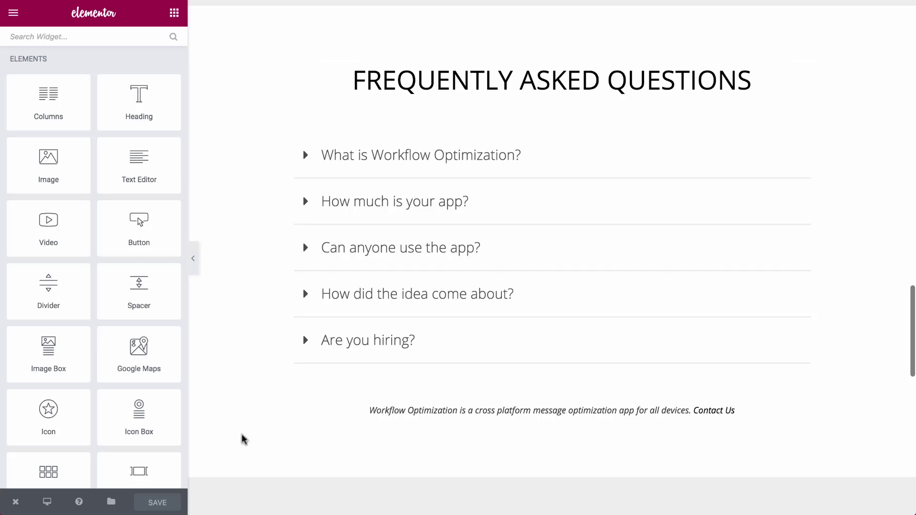
mouse_move(43, 503)
left_click(80, 446)
scroll(646, 197, "up", 20)
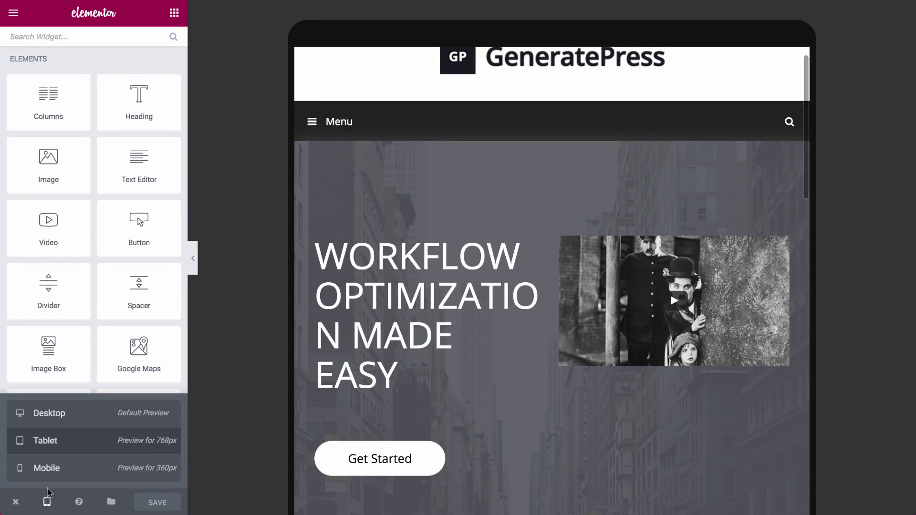
Step: Show the Services page in the 360px mobile preview and review its layout down to the testimonials
left_click(46, 468)
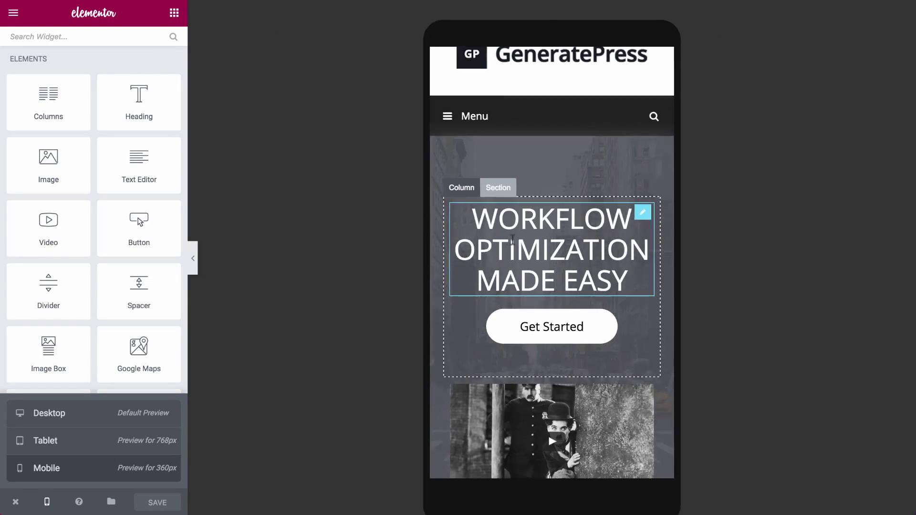
scroll(557, 240, "down", 10)
scroll(558, 242, "down", 20)
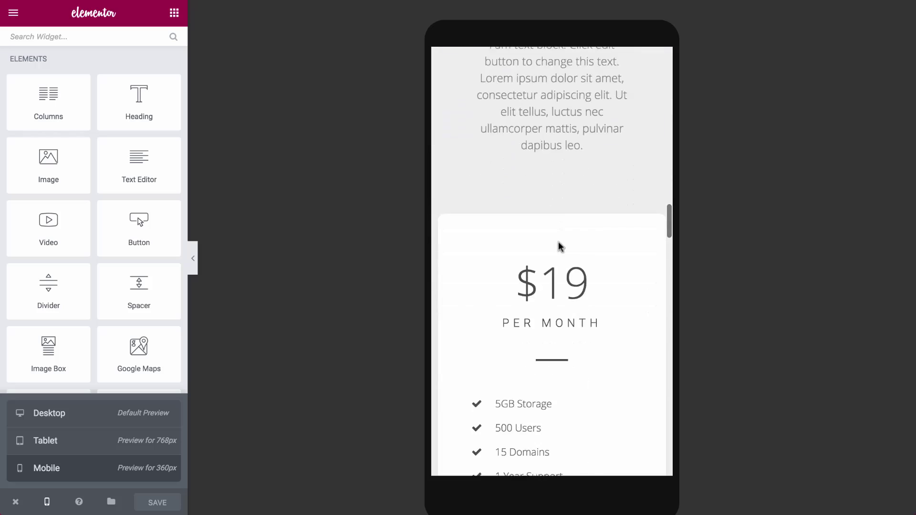
scroll(558, 241, "up", 5)
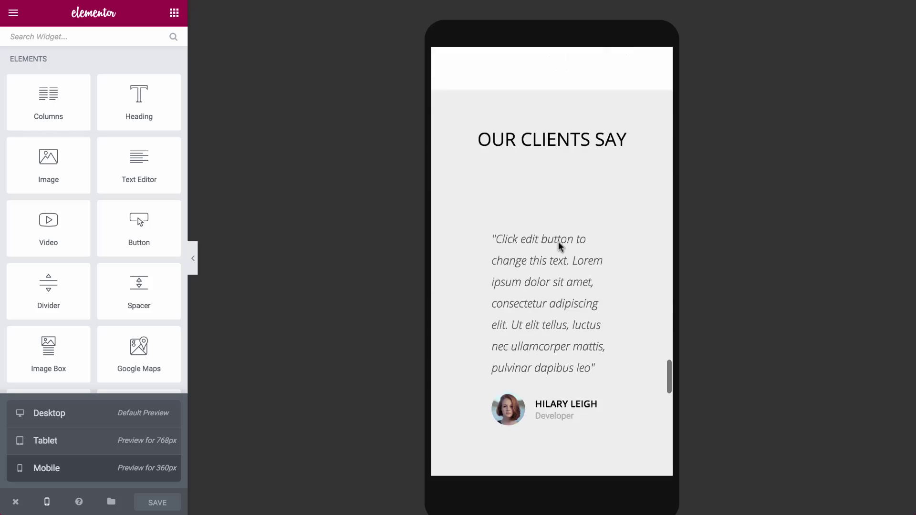
scroll(559, 241, "down", 1)
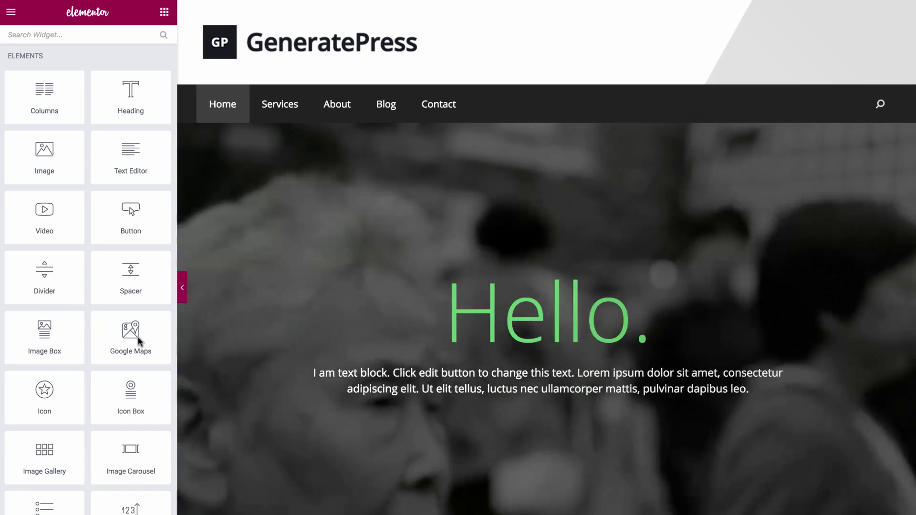
Step: Review the Home page down to its logo carousel, and check its layout in the 768px tablet preview
scroll(205, 367, "down", 15)
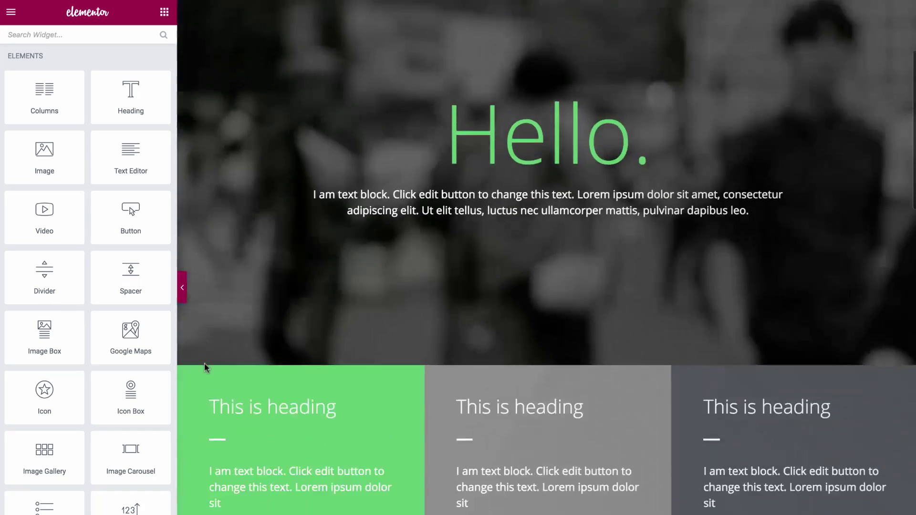
scroll(205, 367, "down", 15)
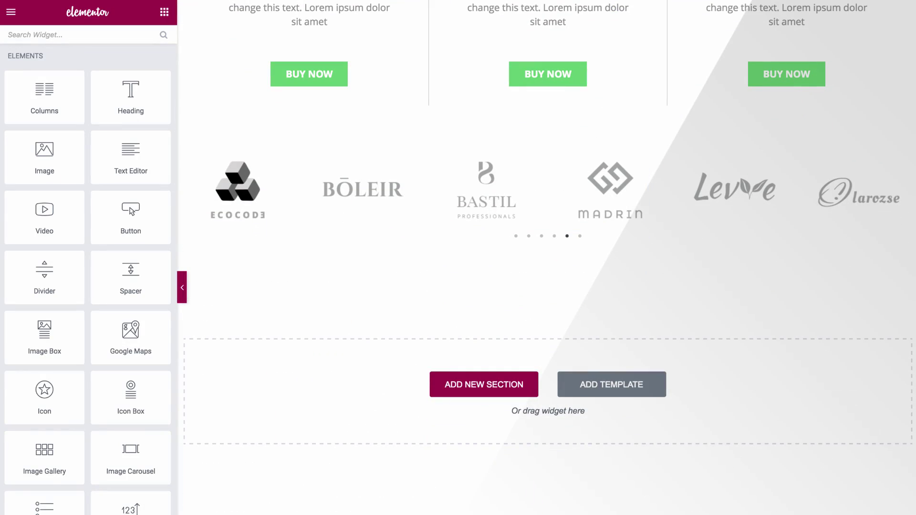
left_click(53, 504)
scroll(353, 424, "up", 8)
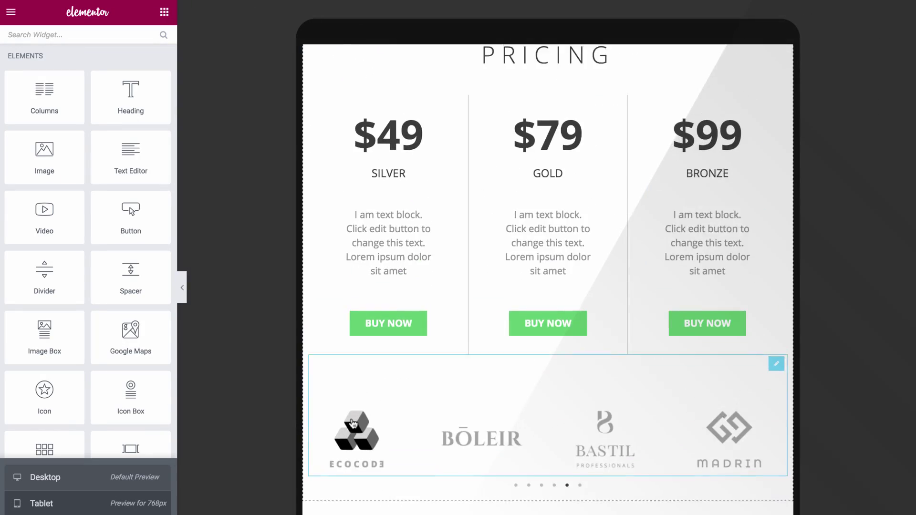
scroll(353, 424, "up", 10)
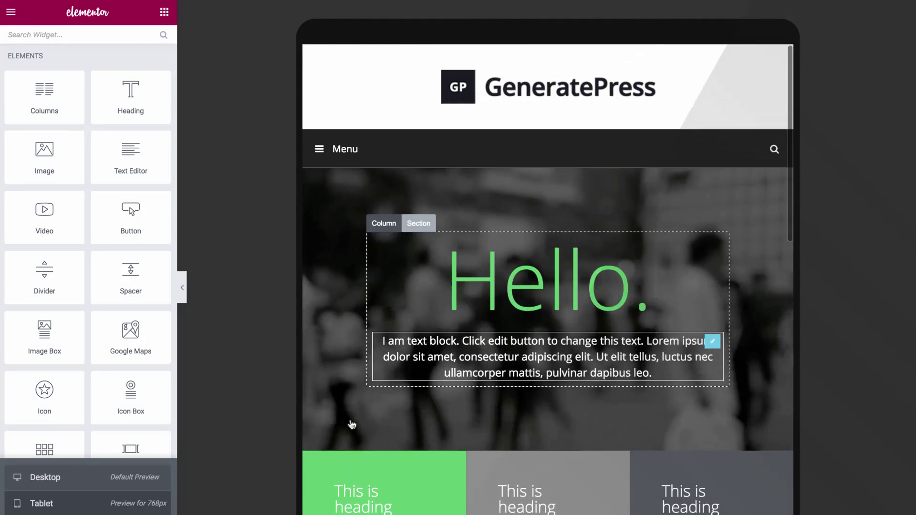
Step: Review the Home page in the mobile preview down to the logo carousel, and return to the desktop preview
left_click(143, 513)
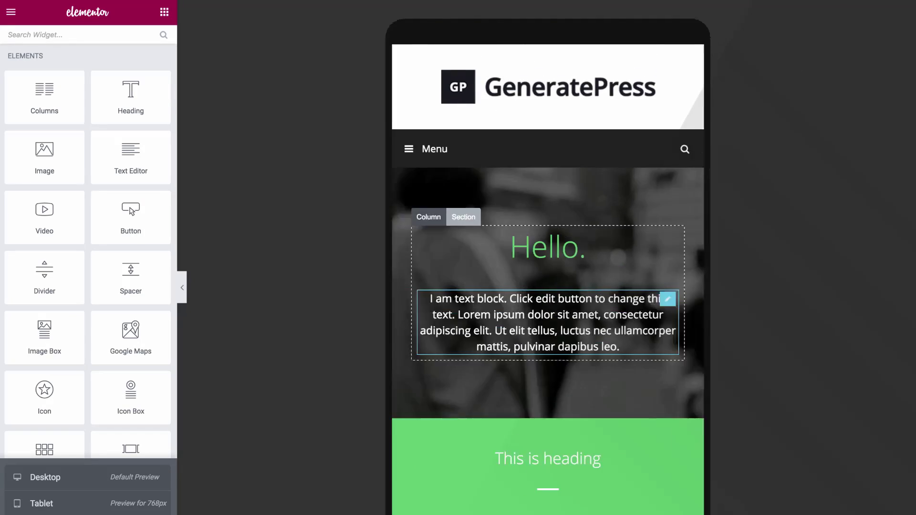
scroll(498, 417, "down", 10)
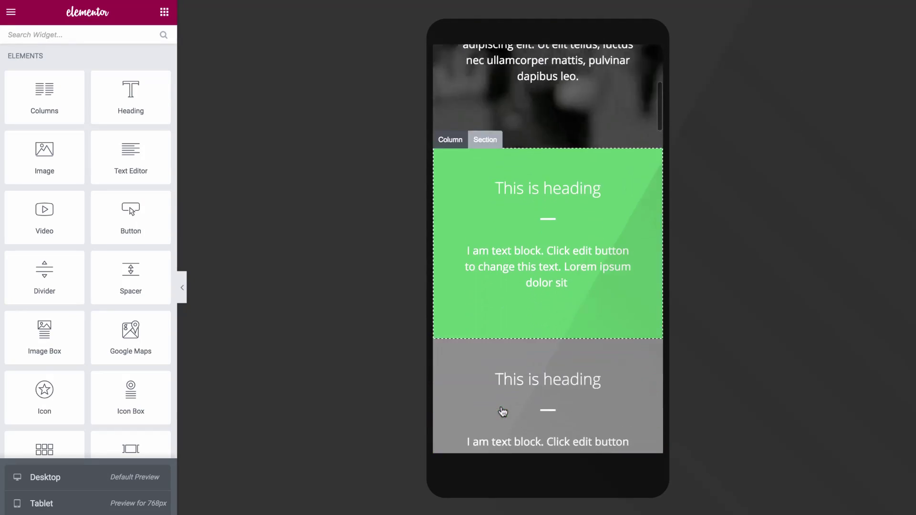
scroll(503, 412, "down", 3)
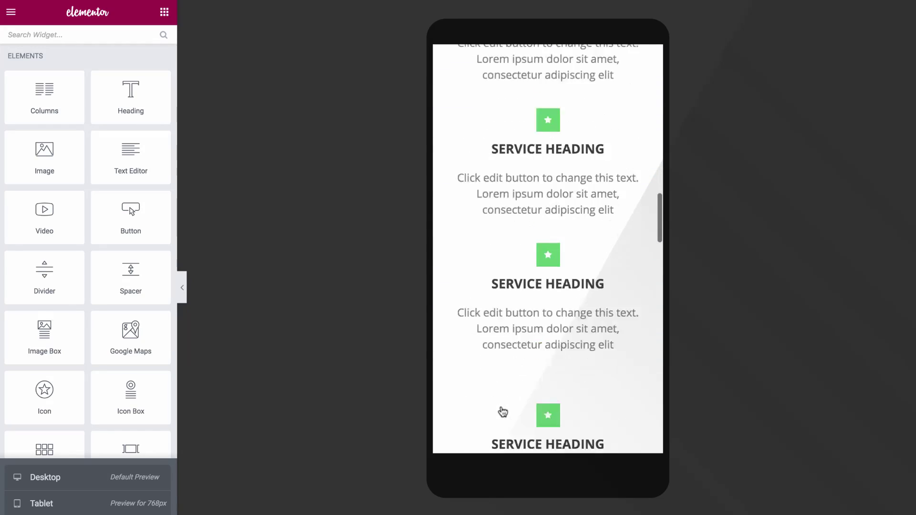
scroll(503, 411, "down", 3)
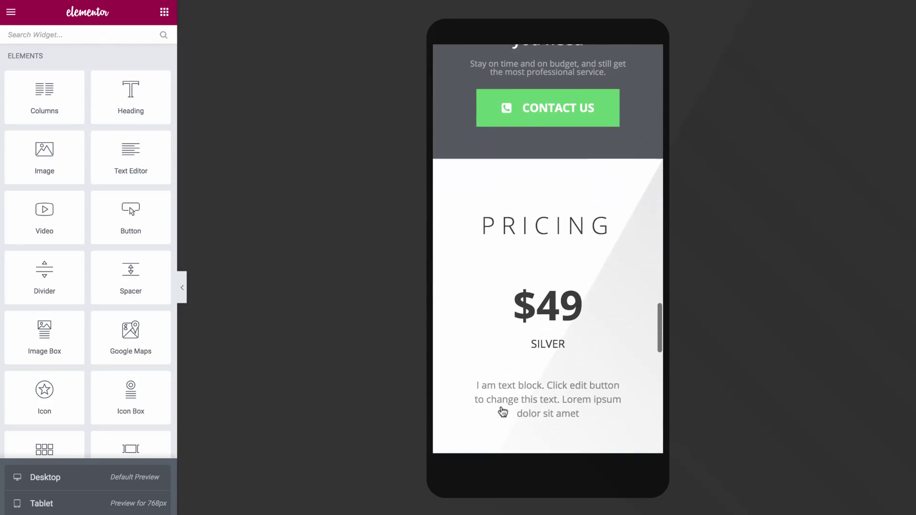
scroll(503, 412, "down", 5)
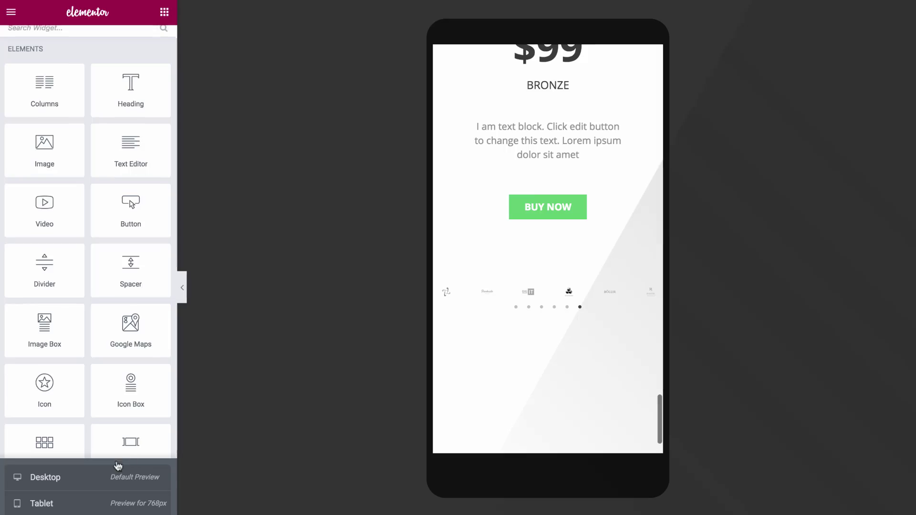
left_click(113, 477)
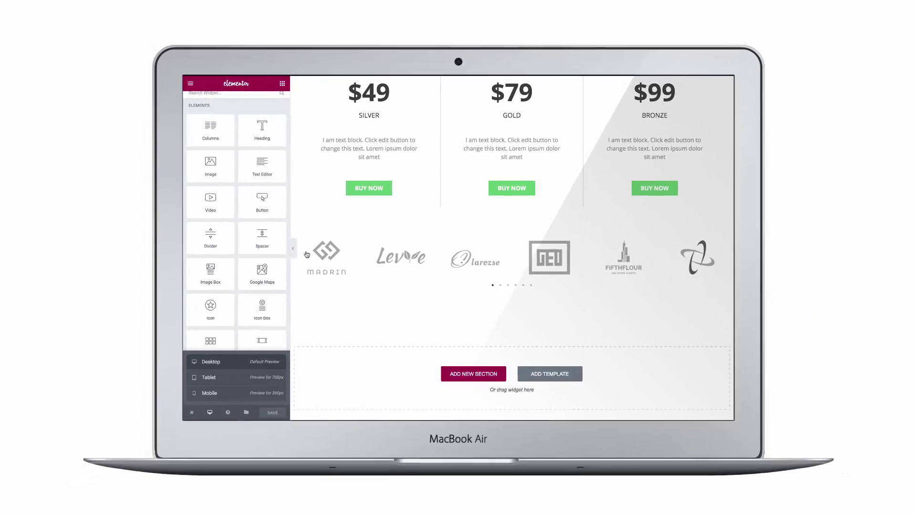
scroll(307, 254, "up", 15)
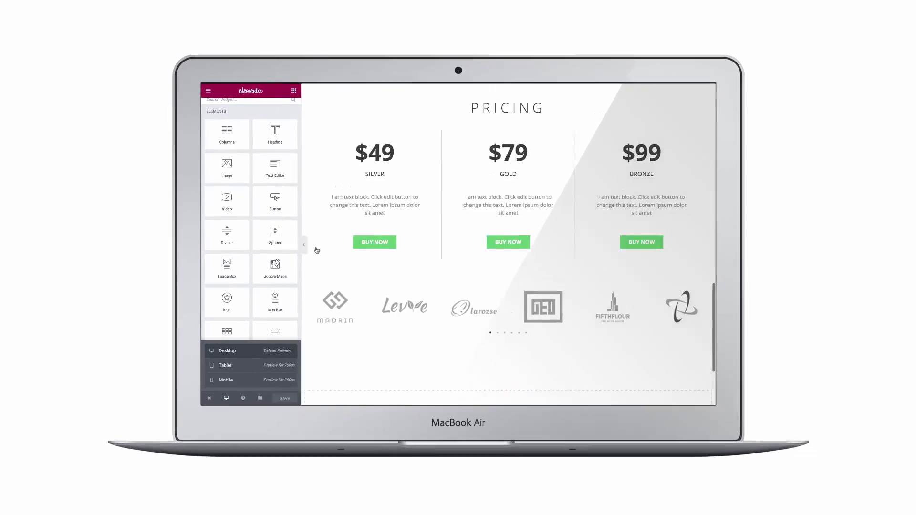